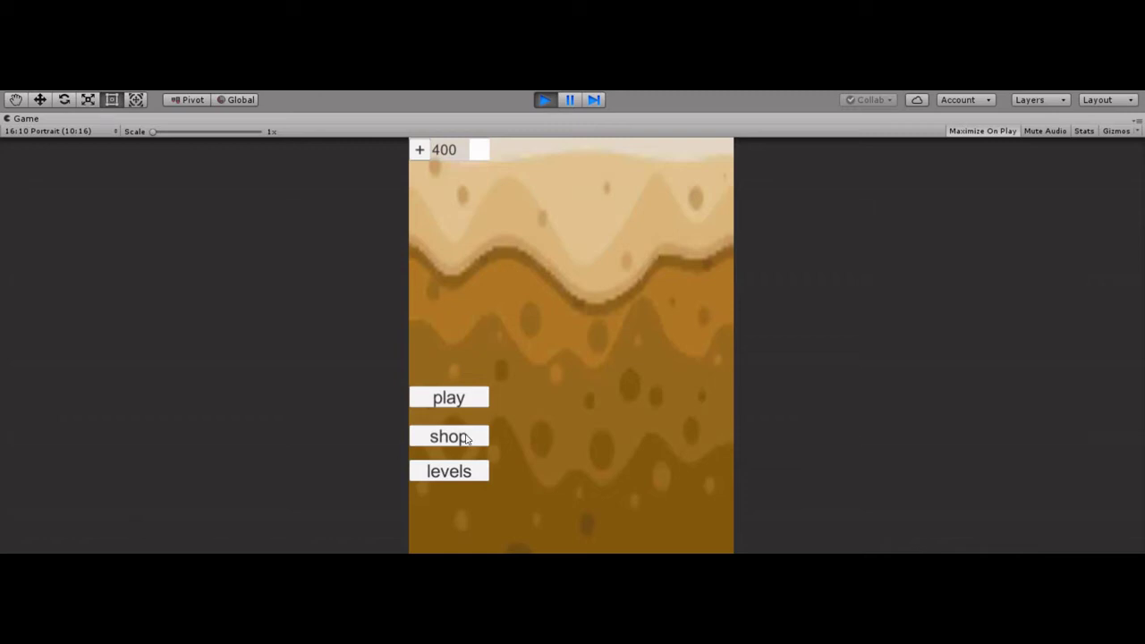
# Open the shop and swipe through the pause, up-arrow and checkmark items back to the cookie ball
pyautogui.click(466, 438)
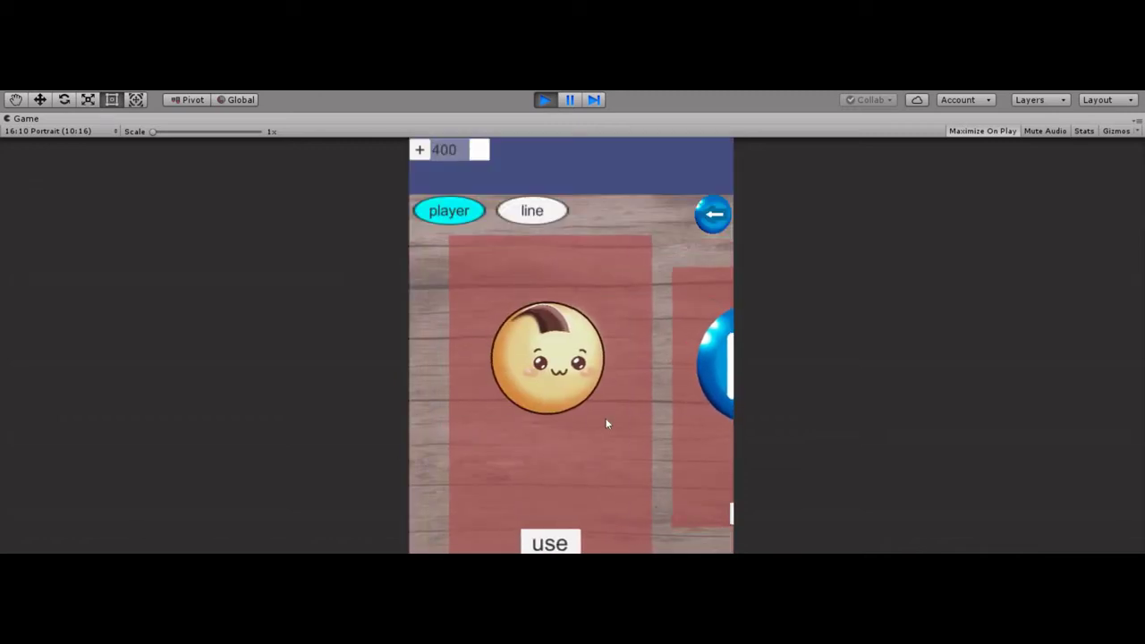
pyautogui.moveTo(478, 427); pyautogui.dragTo(429, 424)
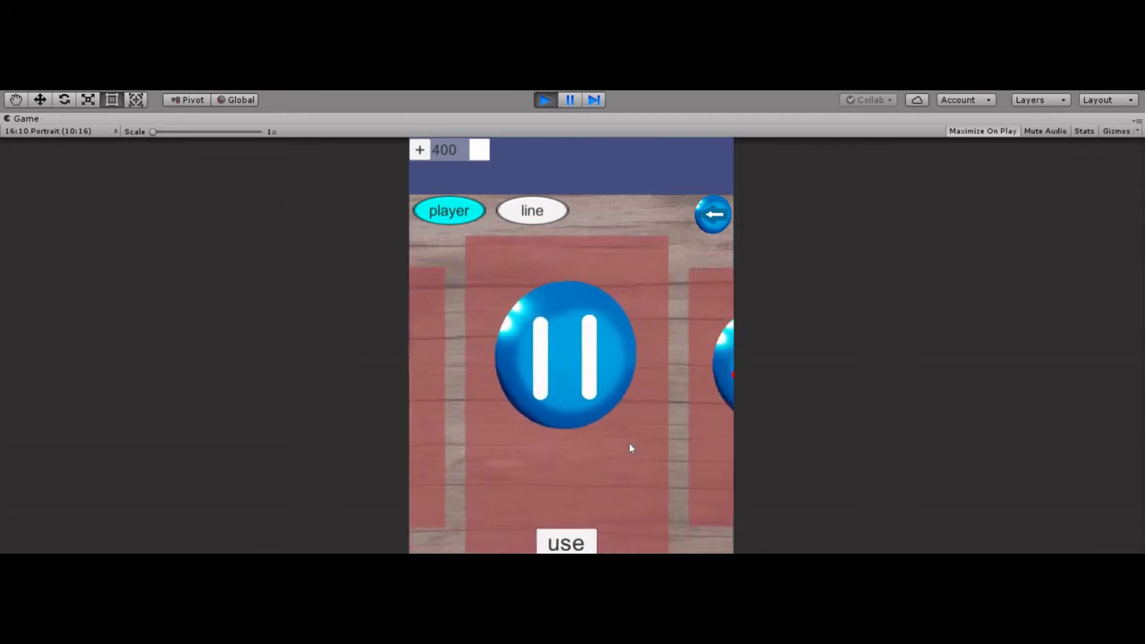
pyautogui.moveTo(535, 450)
pyautogui.mouseDown()
pyautogui.moveTo(522, 453)
pyautogui.moveTo(526, 467)
pyautogui.mouseUp()
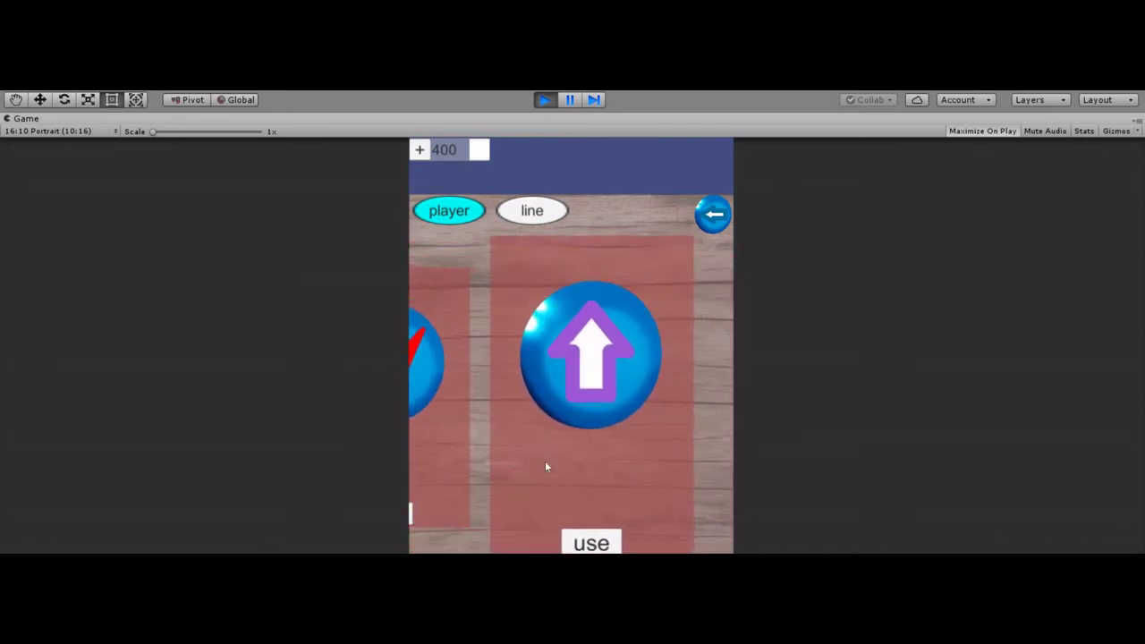
pyautogui.moveTo(563, 465); pyautogui.dragTo(736, 467)
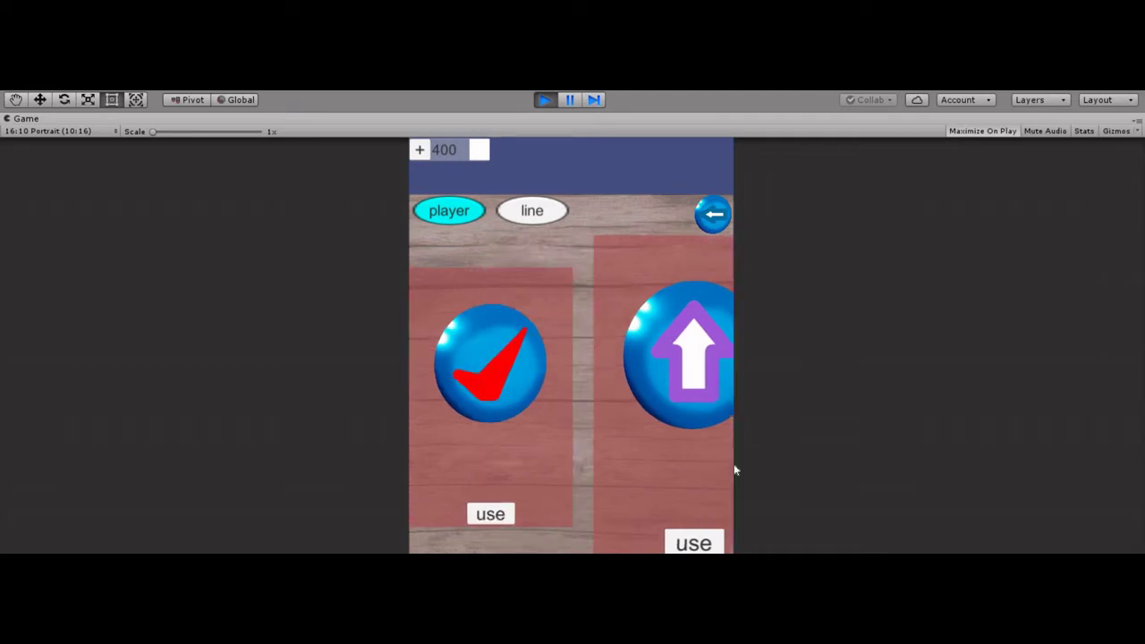
pyautogui.moveTo(629, 456); pyautogui.dragTo(757, 463)
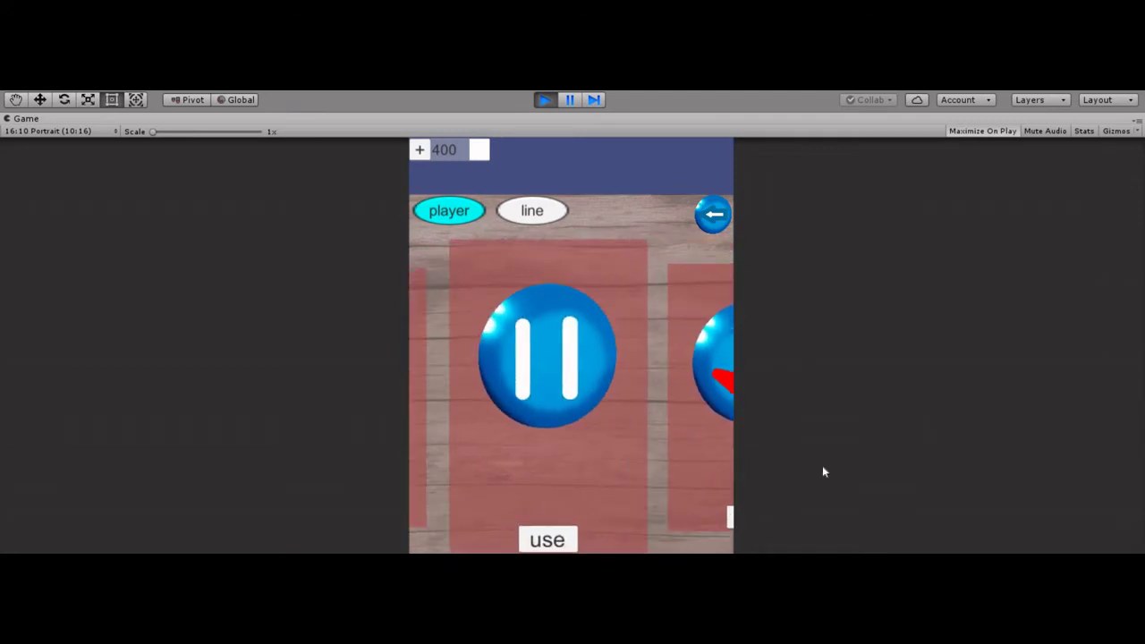
pyautogui.moveTo(597, 441); pyautogui.dragTo(824, 463)
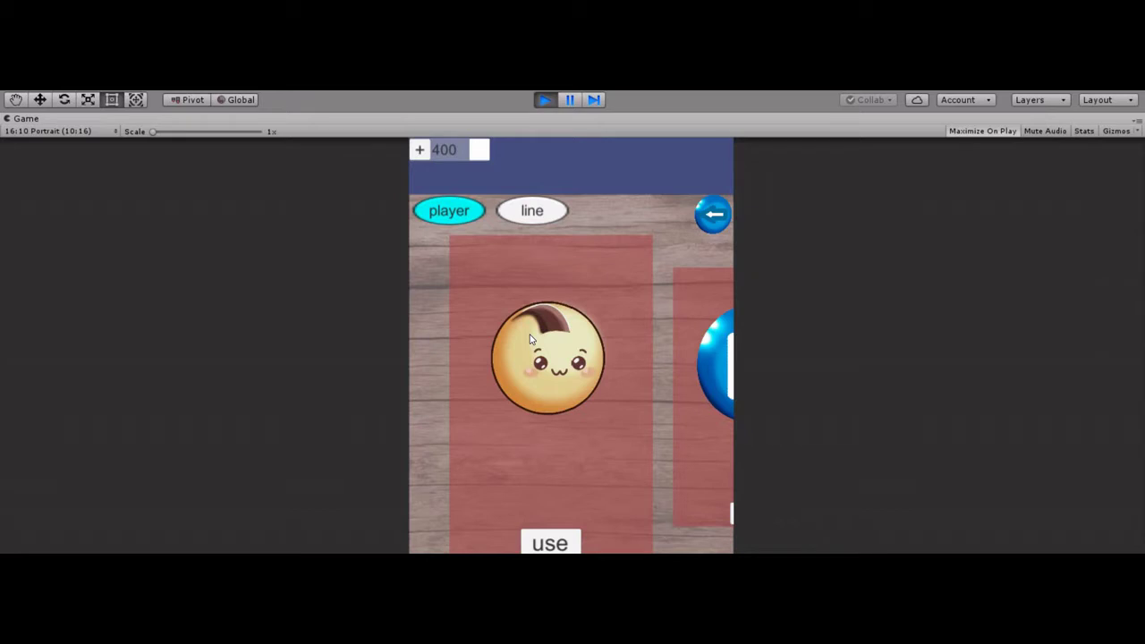
# Stop Play mode, start a new scene, and add a UI Panel with its Canvas and EventSystem
pyautogui.click(546, 100)
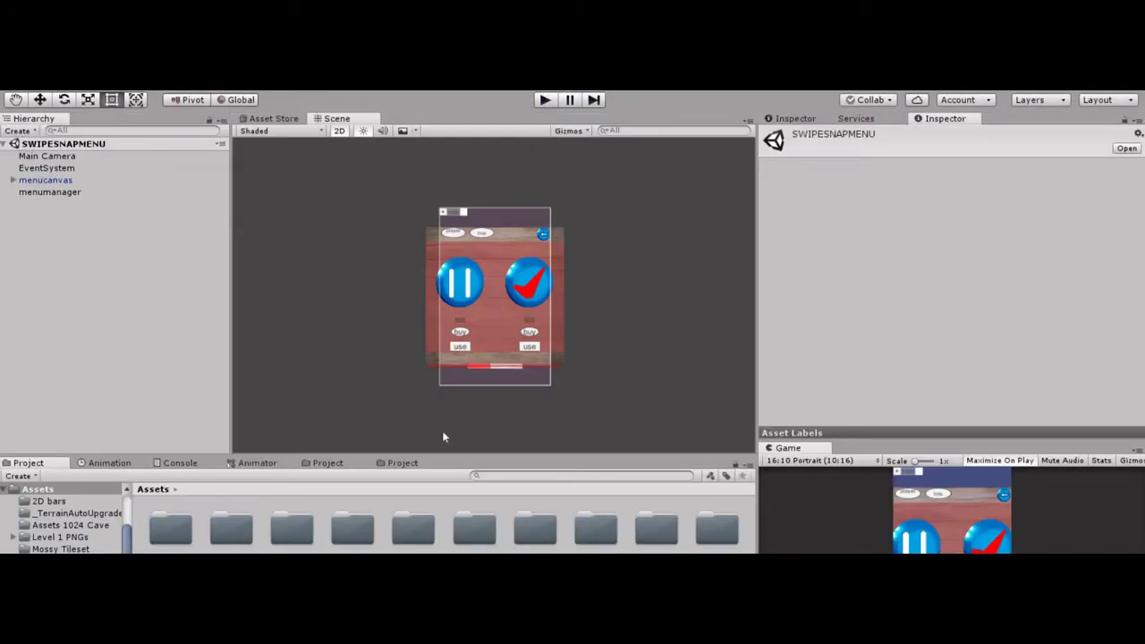
pyautogui.hotkey('ctrl', 'n')
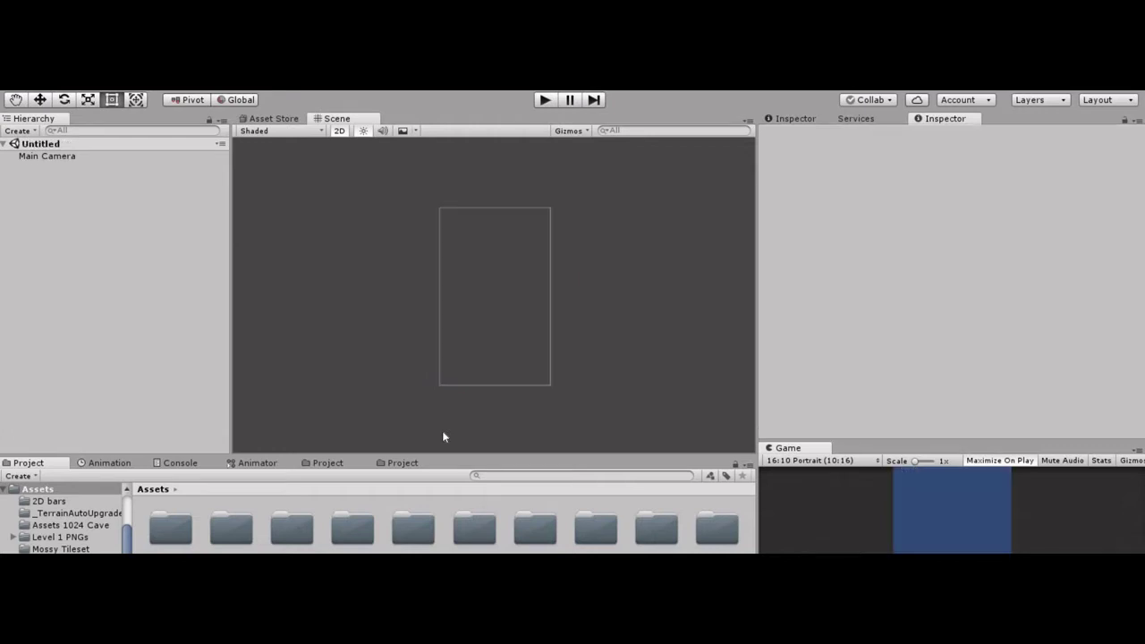
pyautogui.rightClick(100, 269)
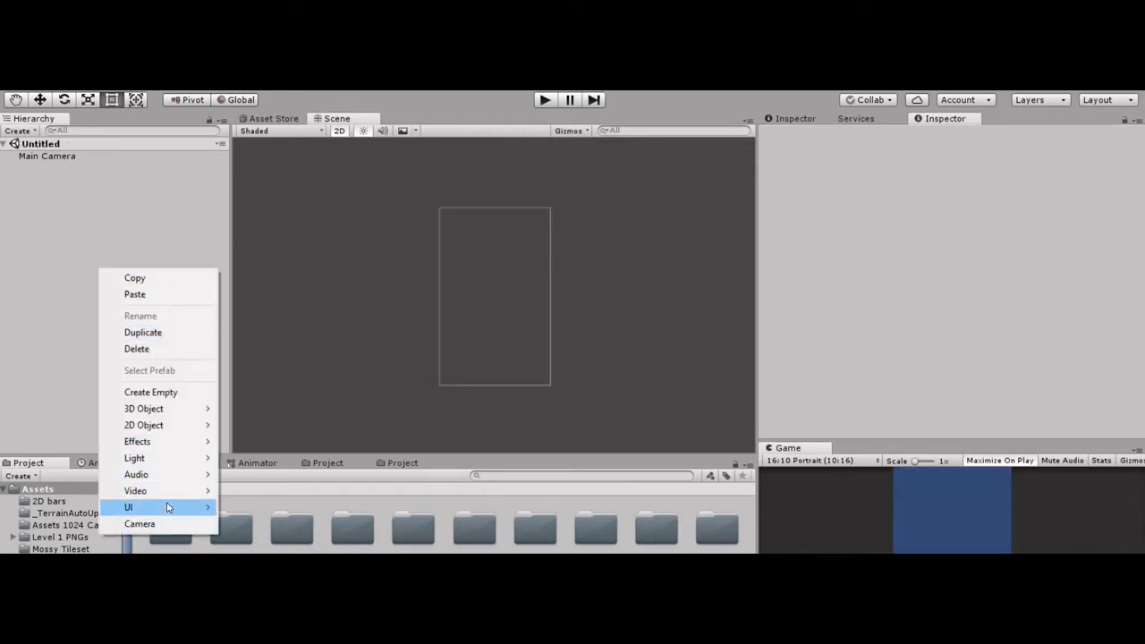
pyautogui.moveTo(168, 507)
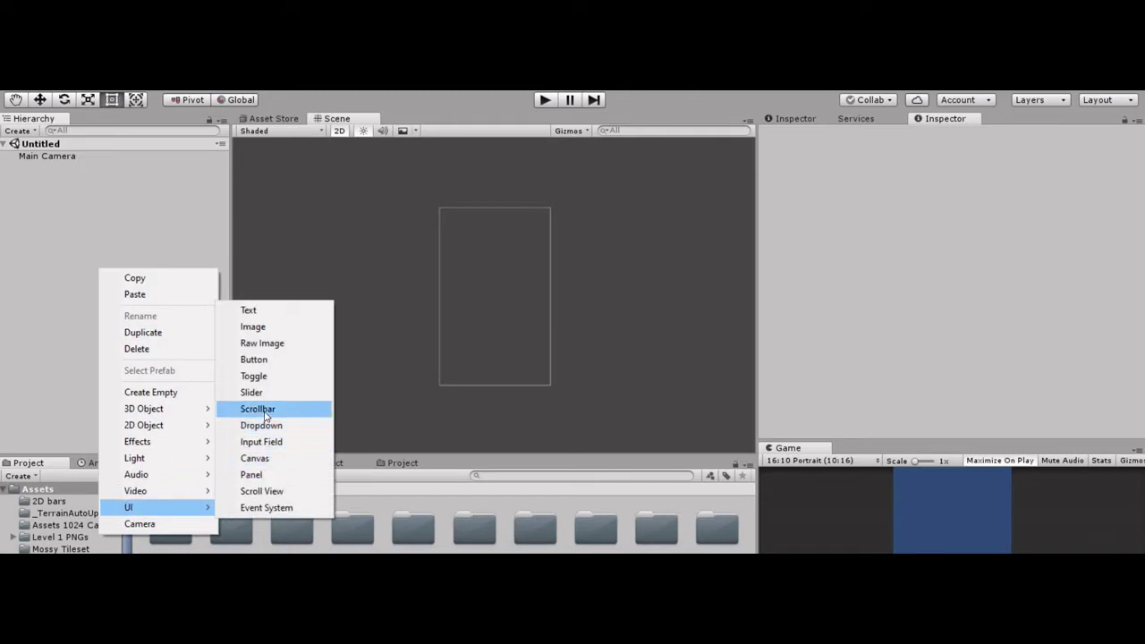
pyautogui.click(265, 474)
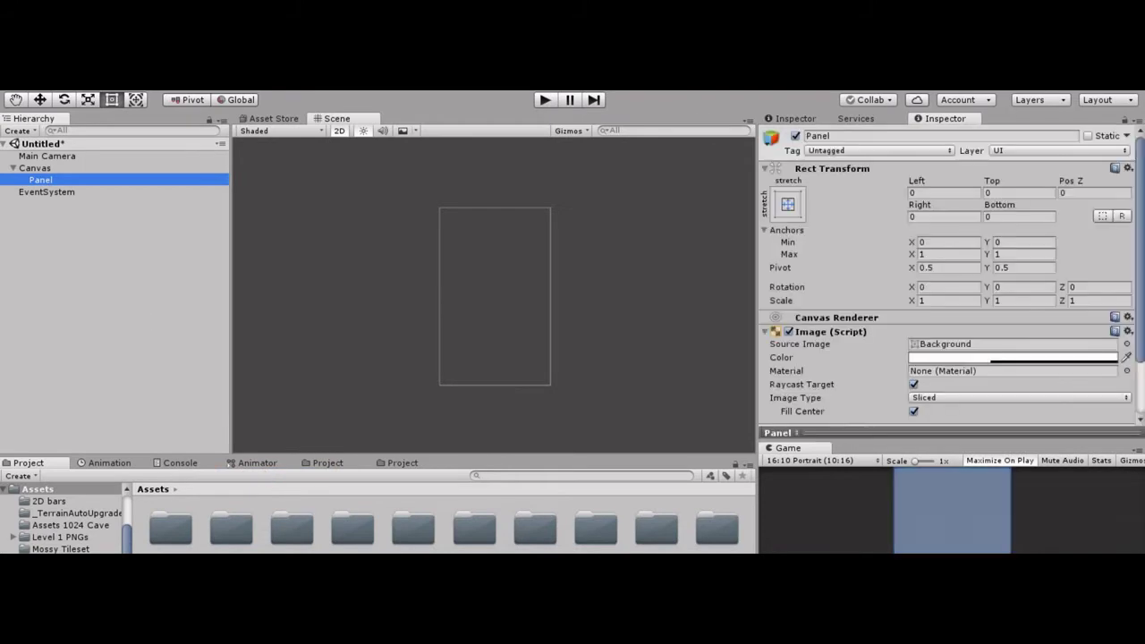
pyautogui.click(40, 168)
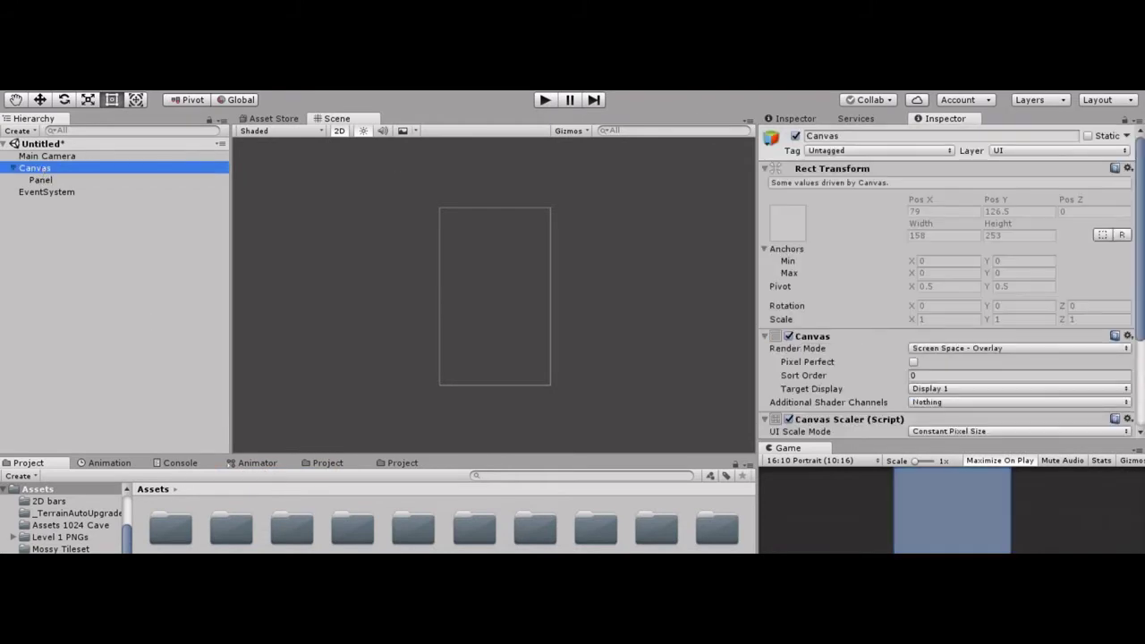
# Set the Canvas to Screen Space - Camera using Main Camera, scaling with screen size at 800×600
pyautogui.moveTo(1141, 237); pyautogui.dragTo(1140, 275)
pyautogui.click(923, 286)
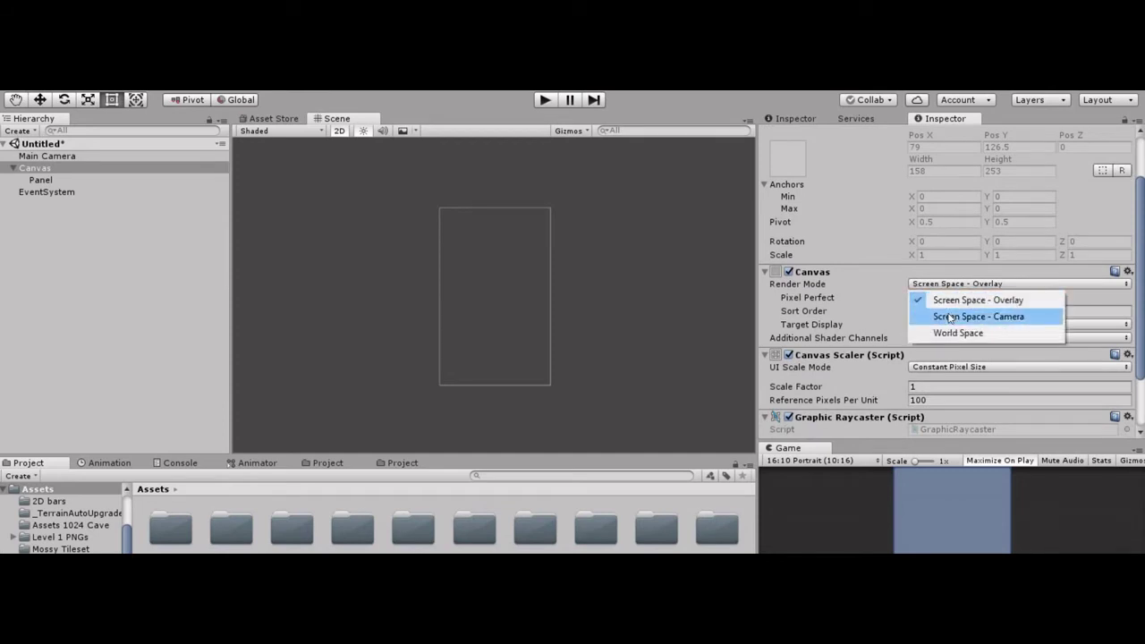
pyautogui.click(950, 317)
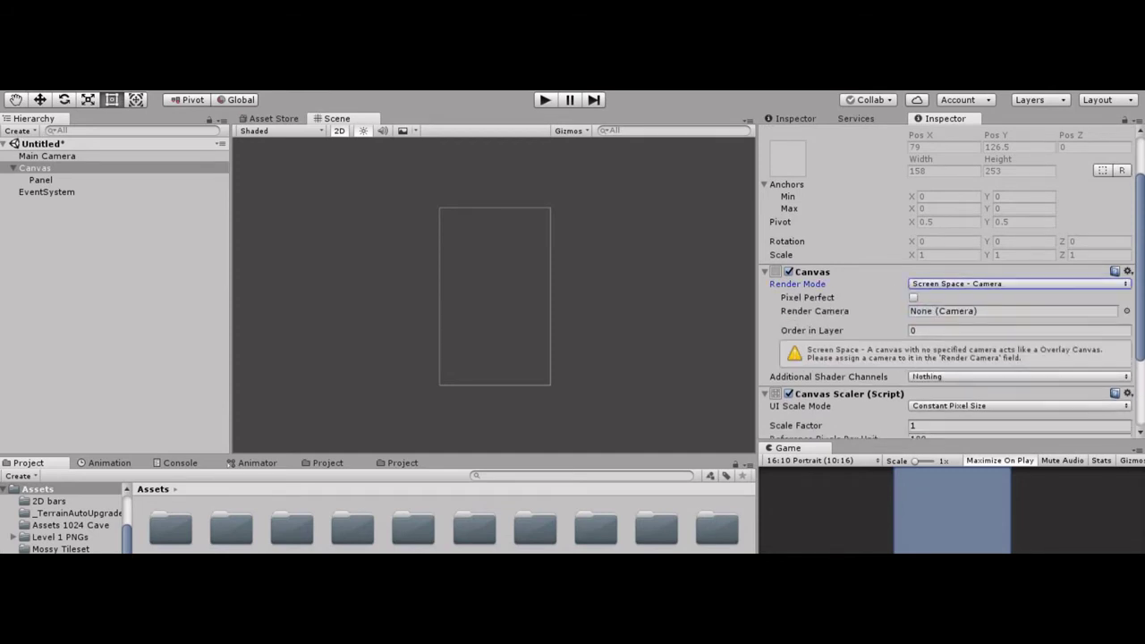
pyautogui.click(1126, 311)
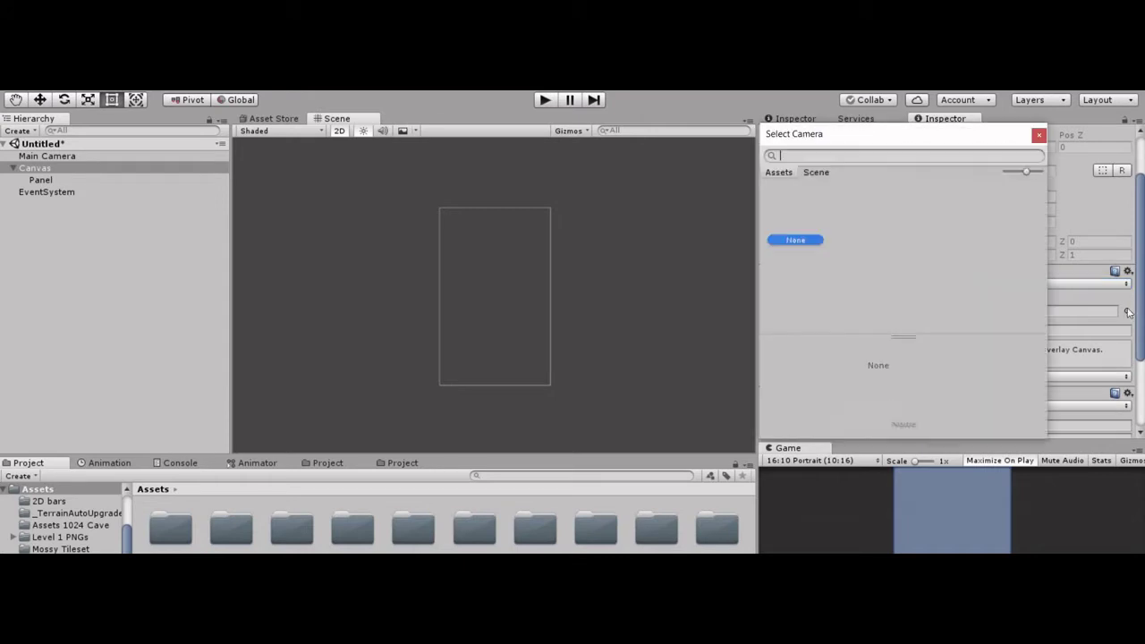
pyautogui.click(809, 175)
pyautogui.doubleClick(825, 197)
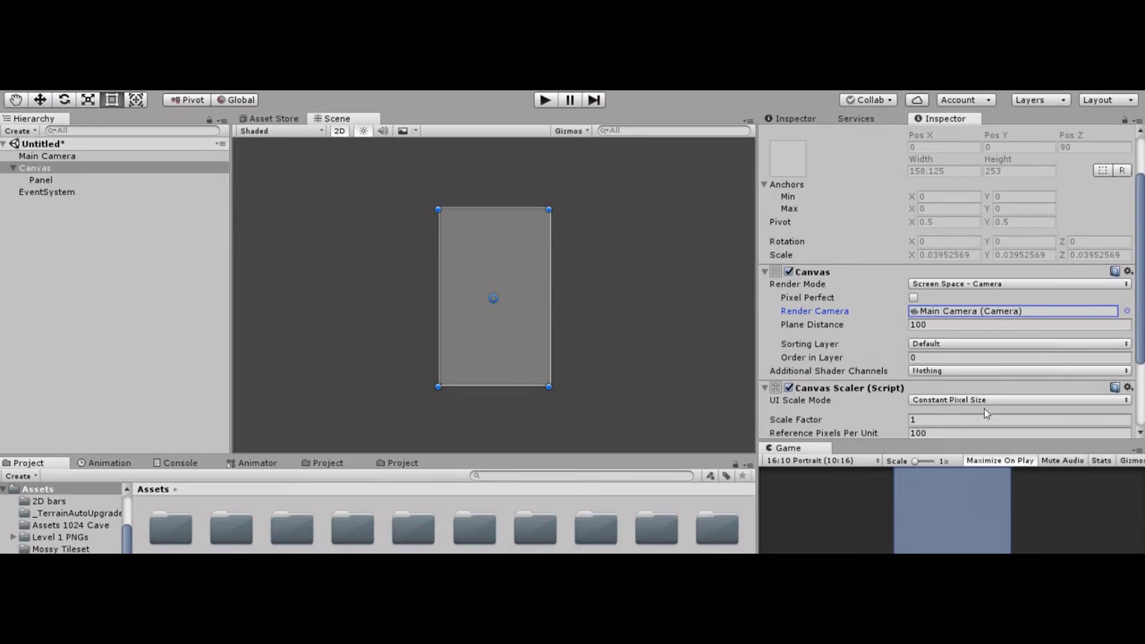
pyautogui.click(985, 408)
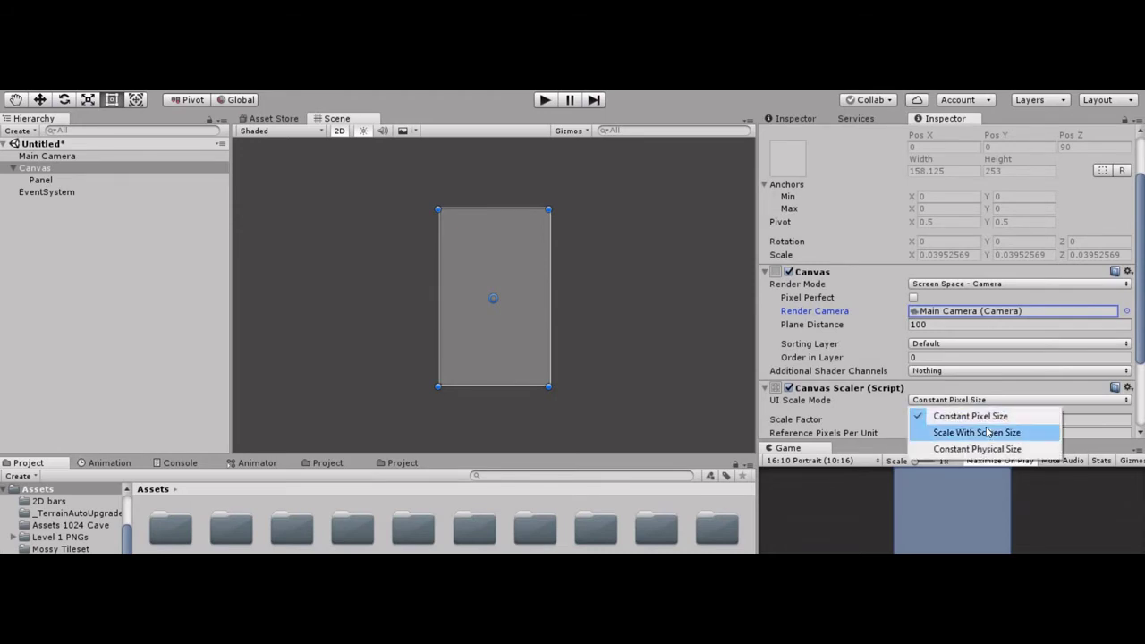
pyautogui.click(988, 434)
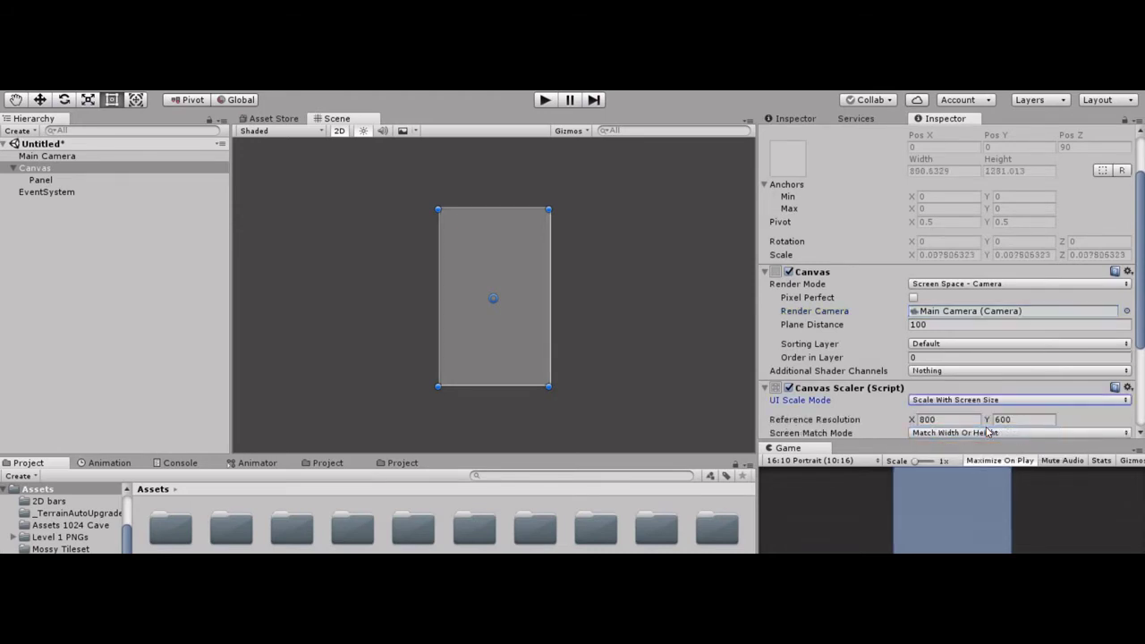
pyautogui.click(41, 180)
pyautogui.scroll(3, 839, 170)
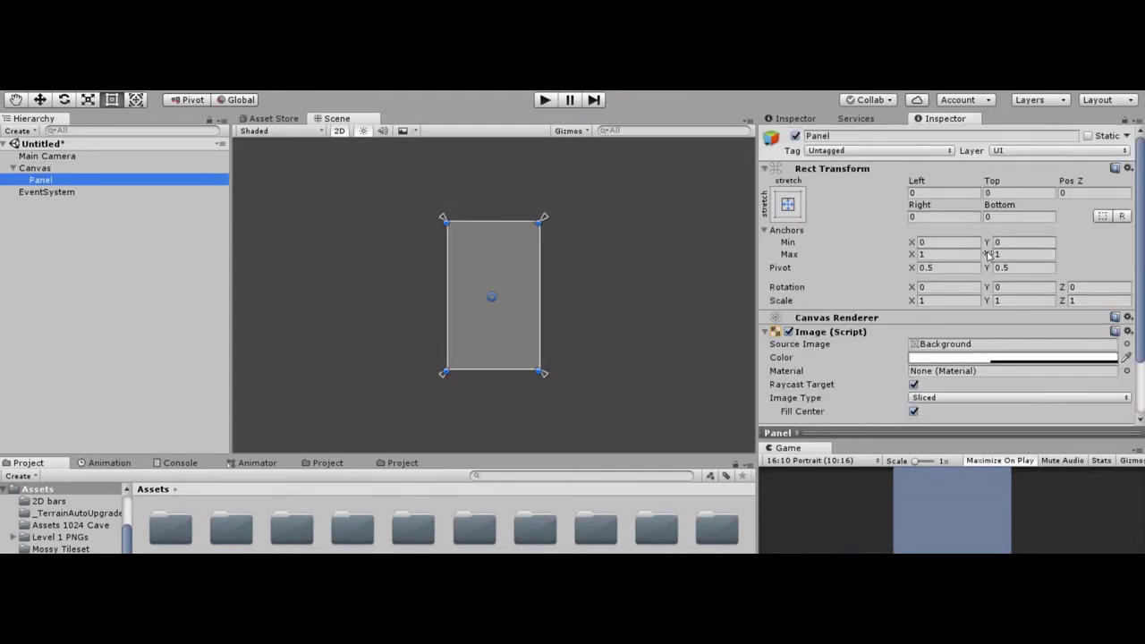
# Anchor the Panel to middle-stretch, also setting its position, and set its height to 1000
pyautogui.click(789, 206)
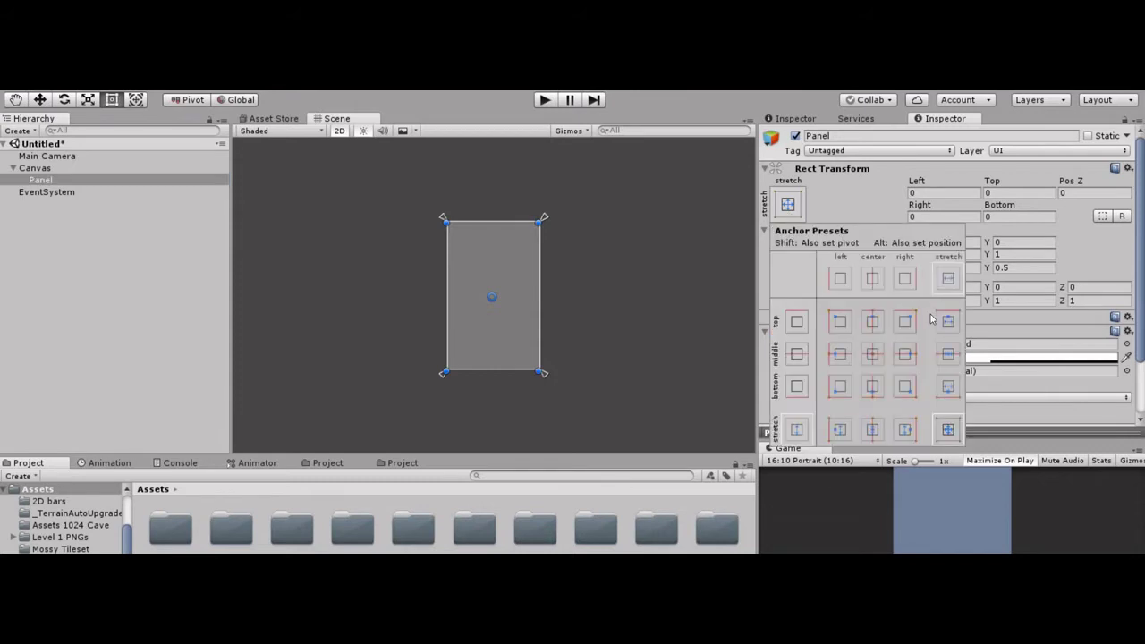
pyautogui.press('alt')
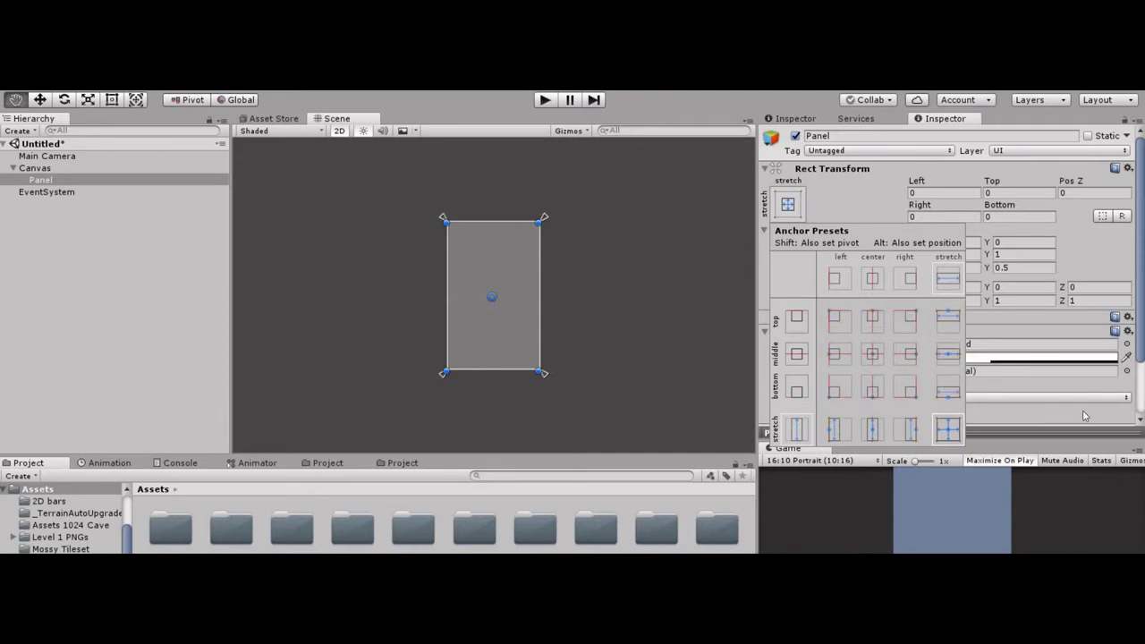
pyautogui.keyDown('alt'); pyautogui.click(945, 360); pyautogui.keyUp('alt')
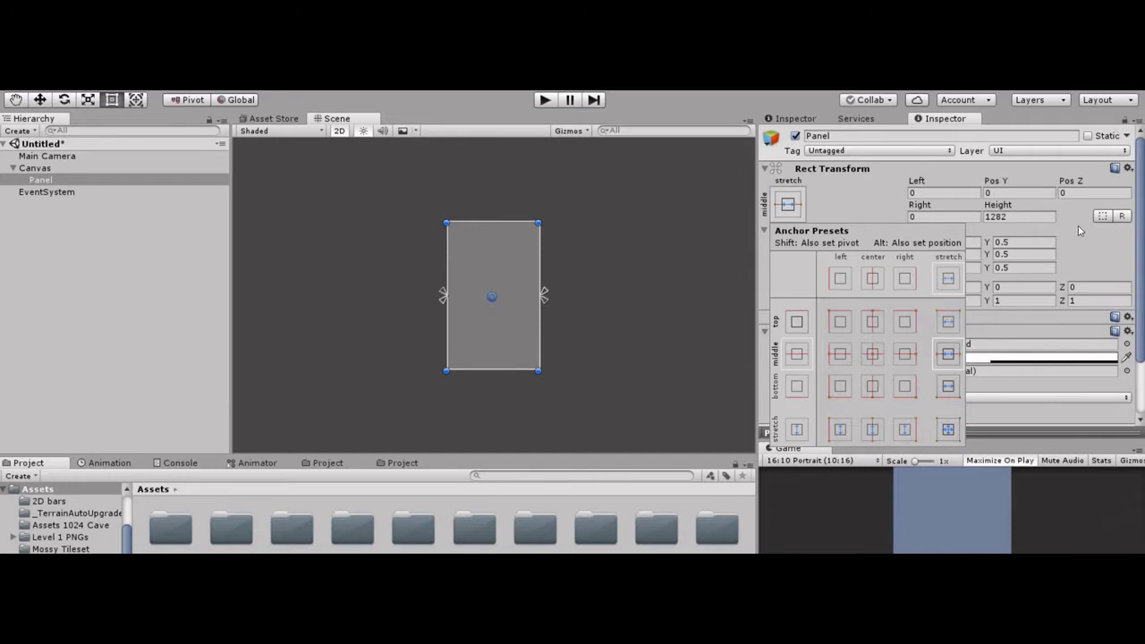
pyautogui.click(1078, 225)
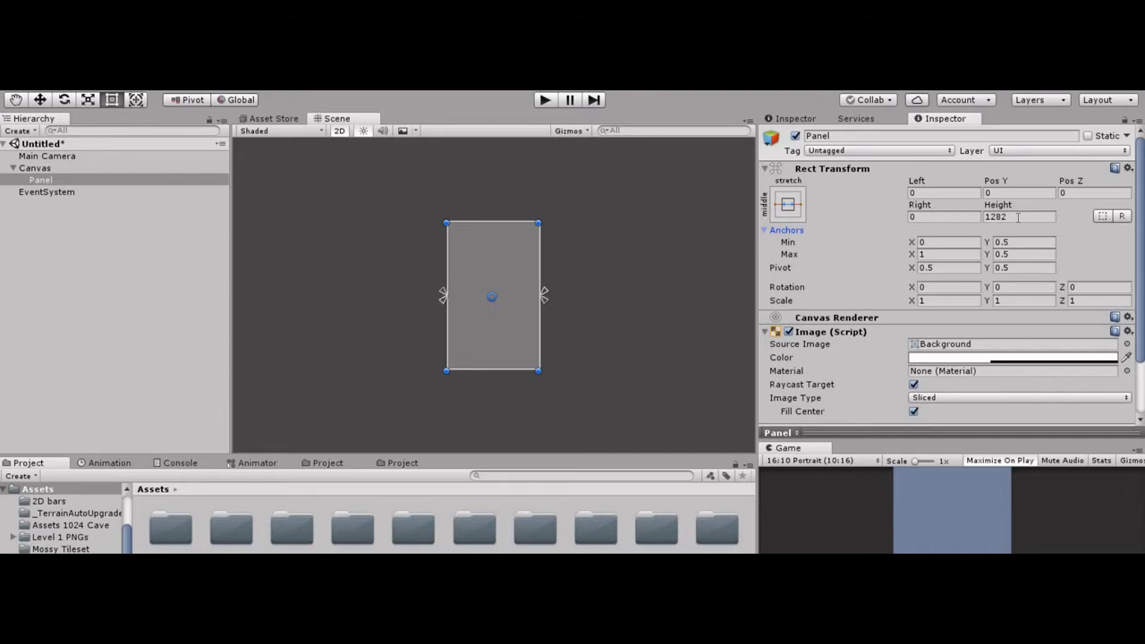
pyautogui.click(1018, 217)
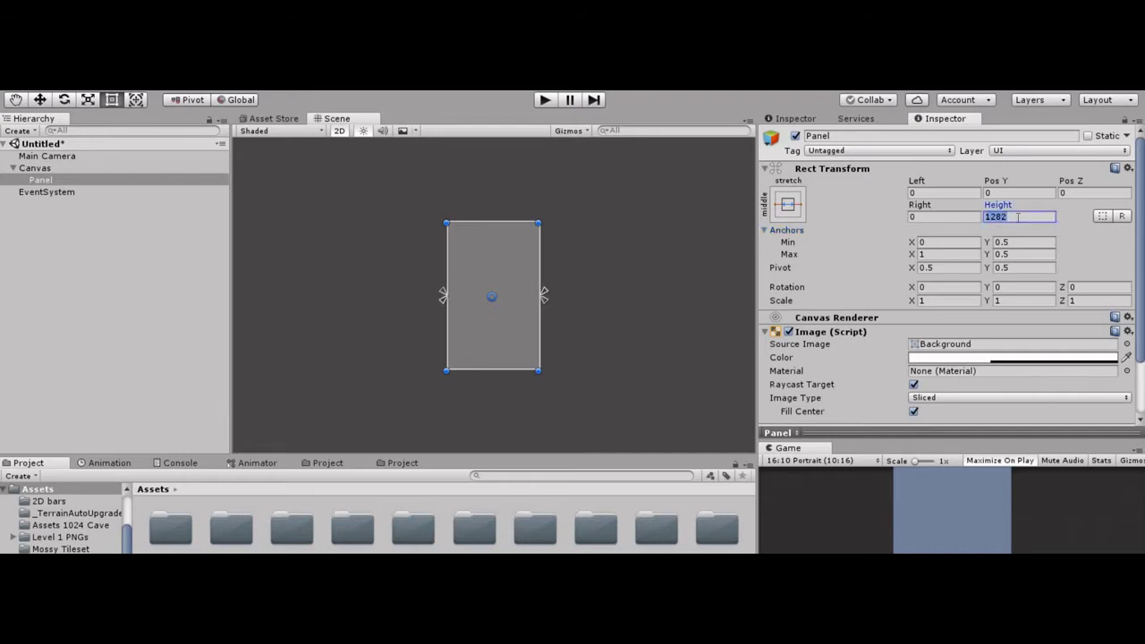
pyautogui.write('1000')
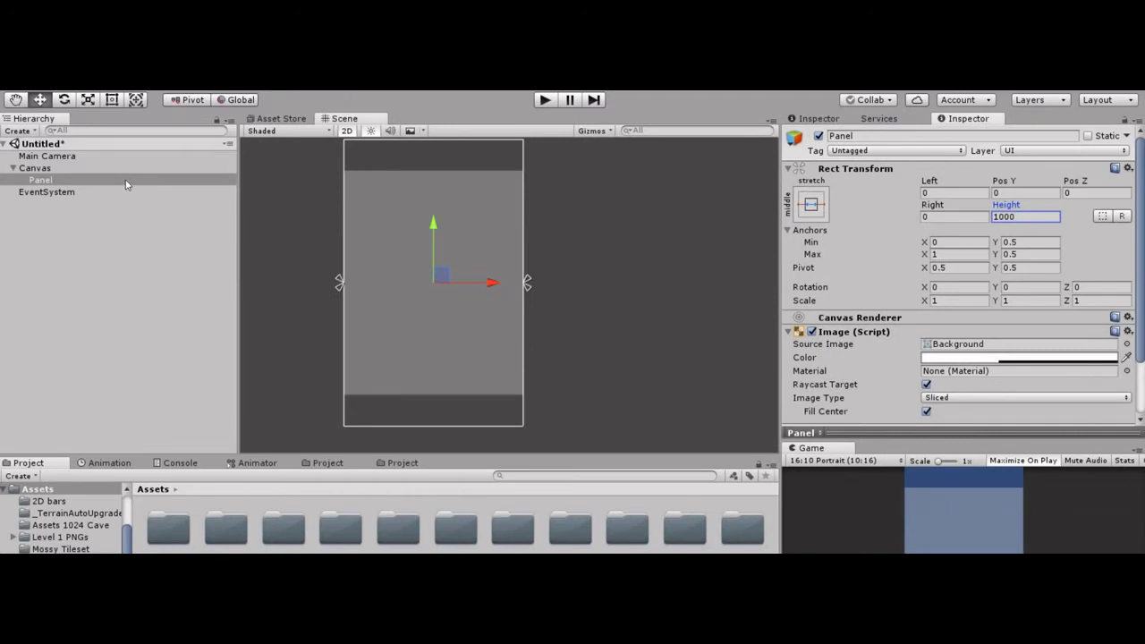
# Add a Scroll View inside the Panel, anchored to stretch and fill it
pyautogui.rightClick(126, 184)
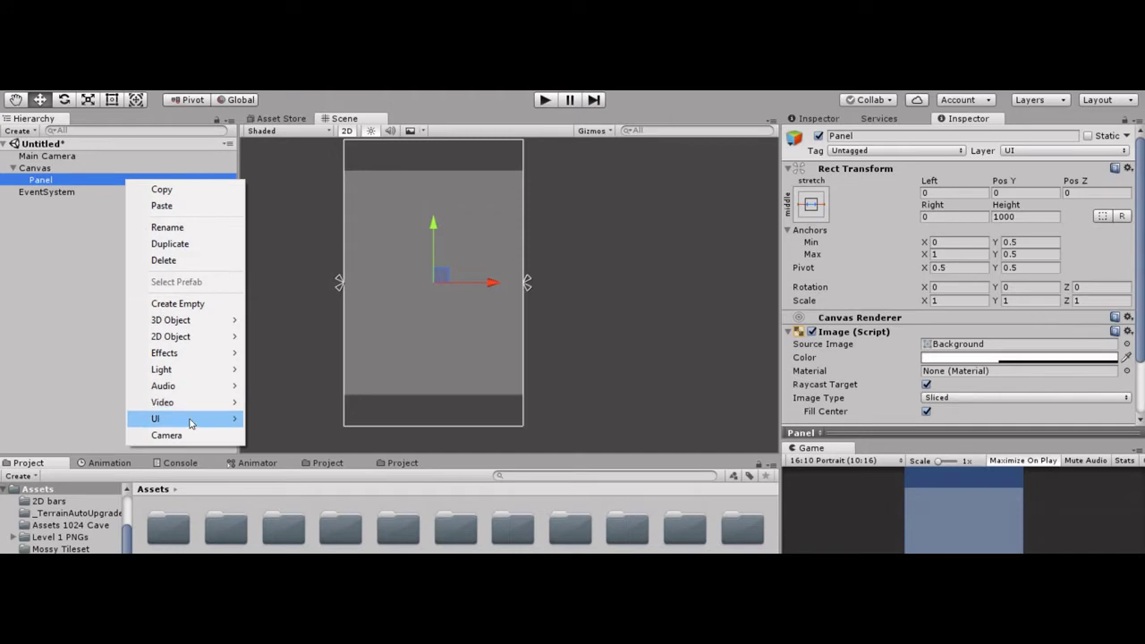
pyautogui.moveTo(196, 419)
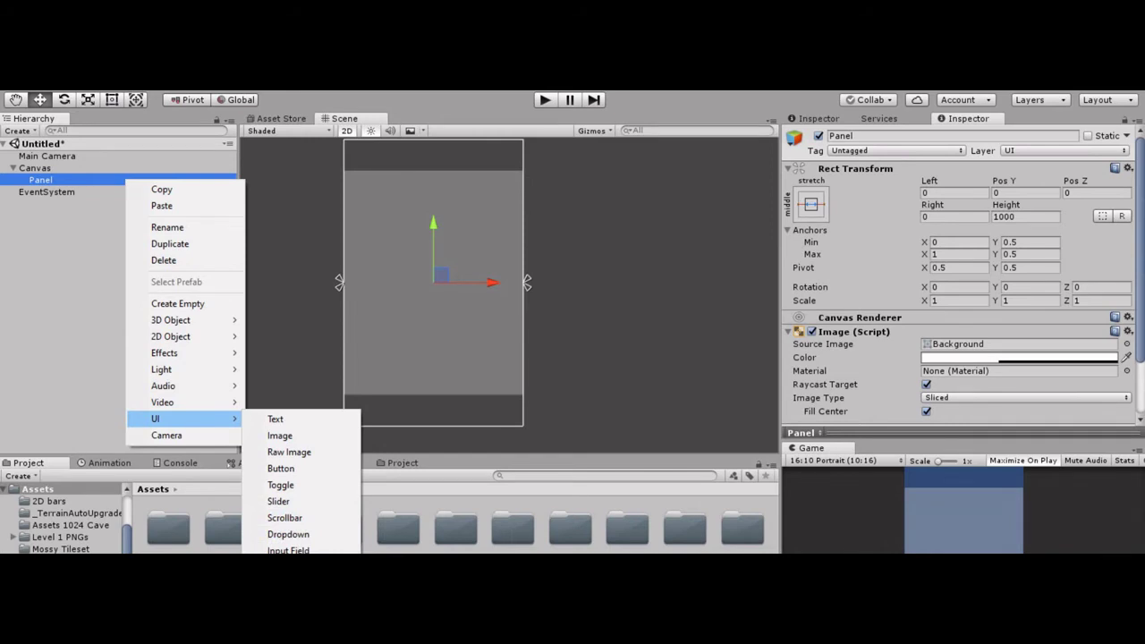
pyautogui.click(289, 600)
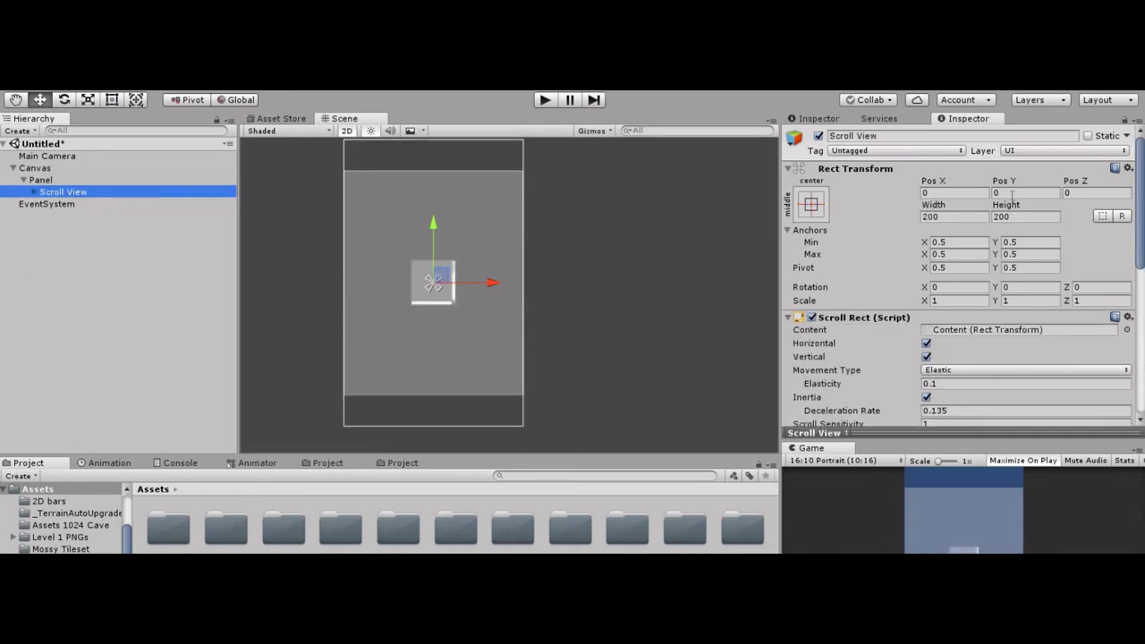
pyautogui.click(810, 205)
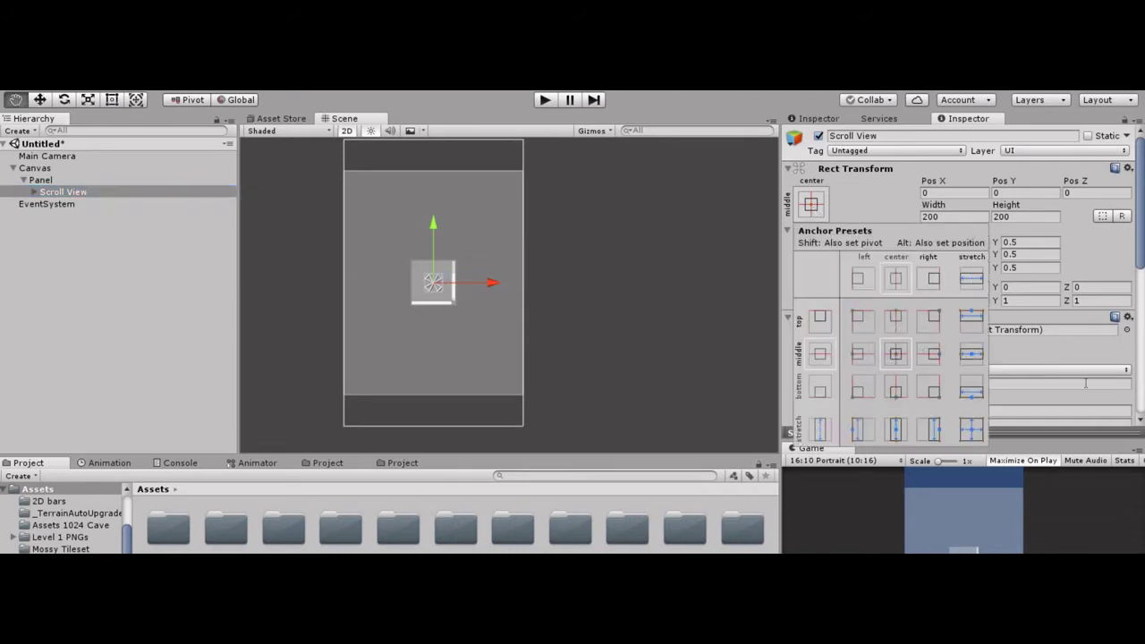
pyautogui.click(971, 430)
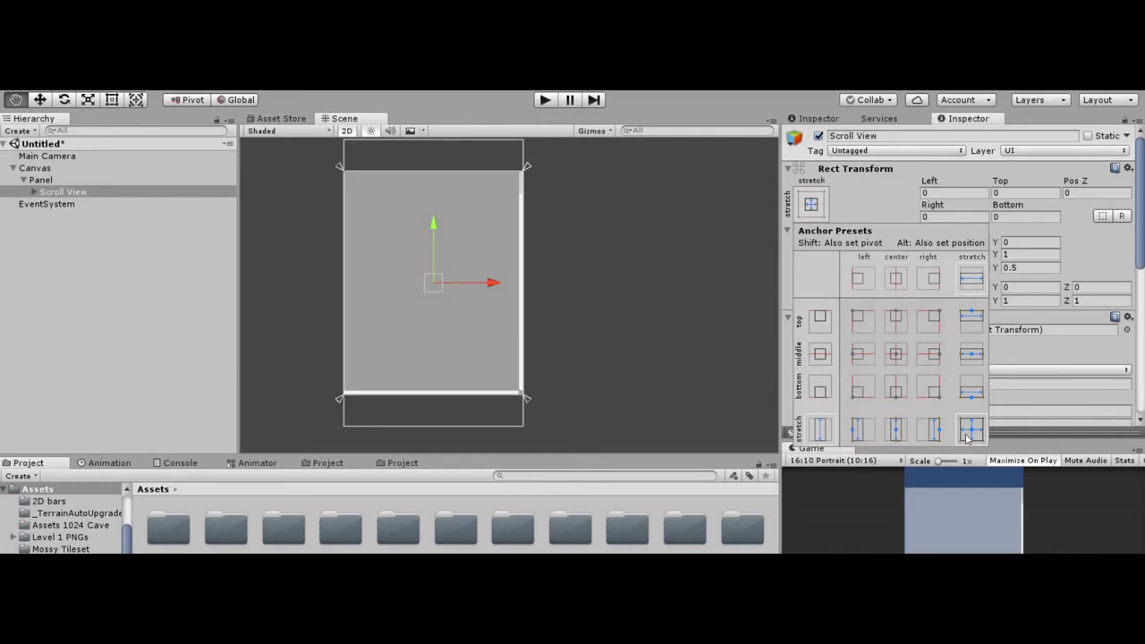
# Delete the Scroll View's Scrollbar Vertical child
pyautogui.press('w')
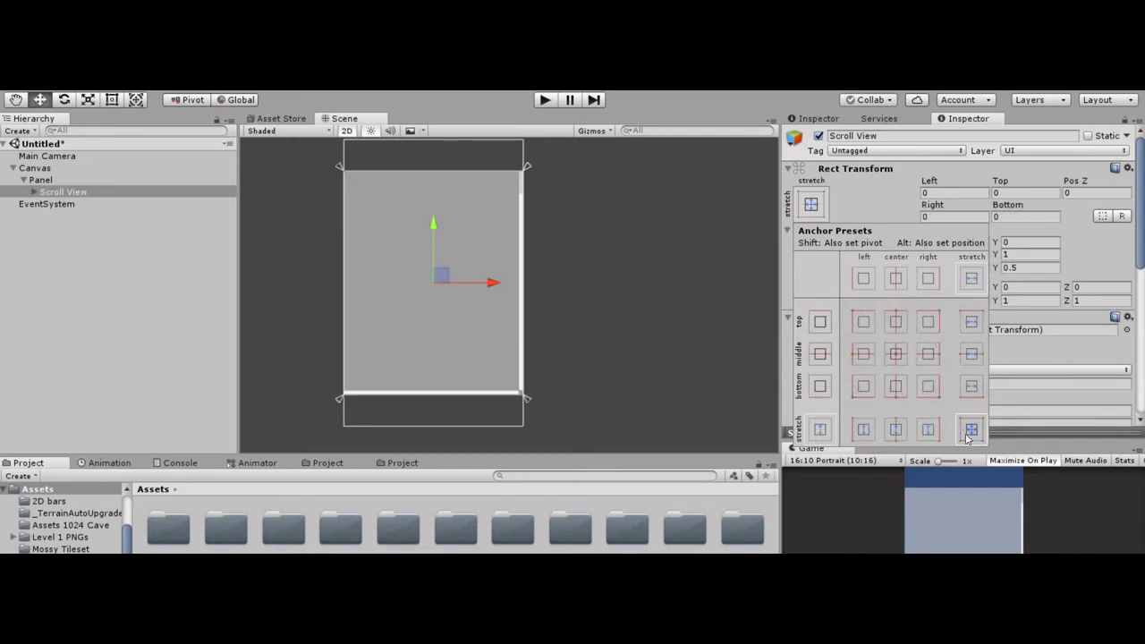
pyautogui.click(37, 193)
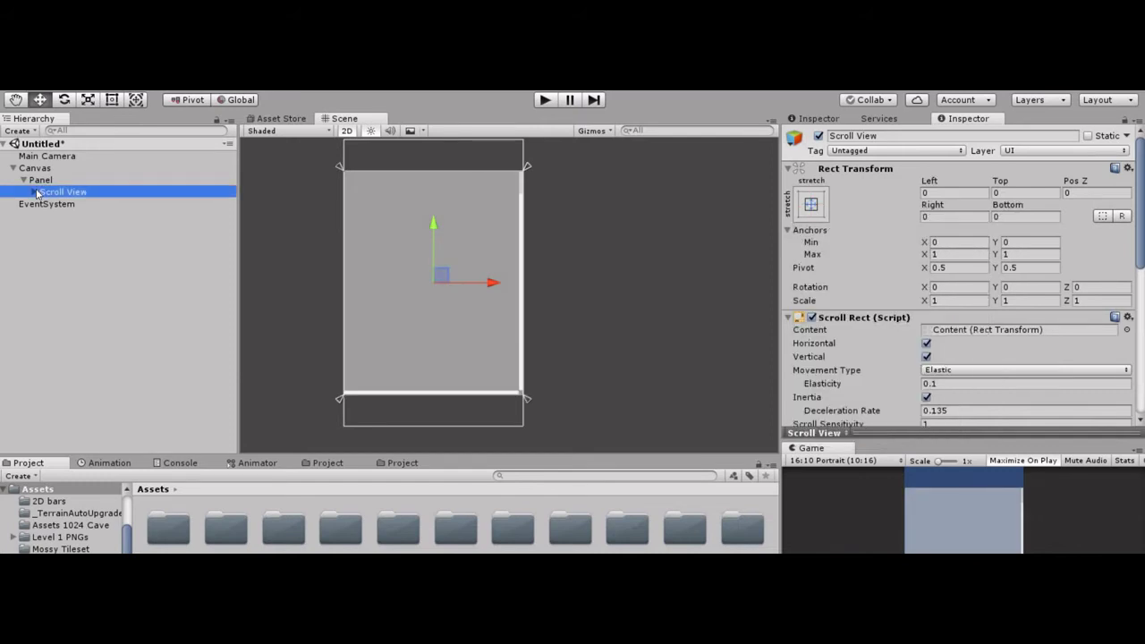
pyautogui.click(36, 193)
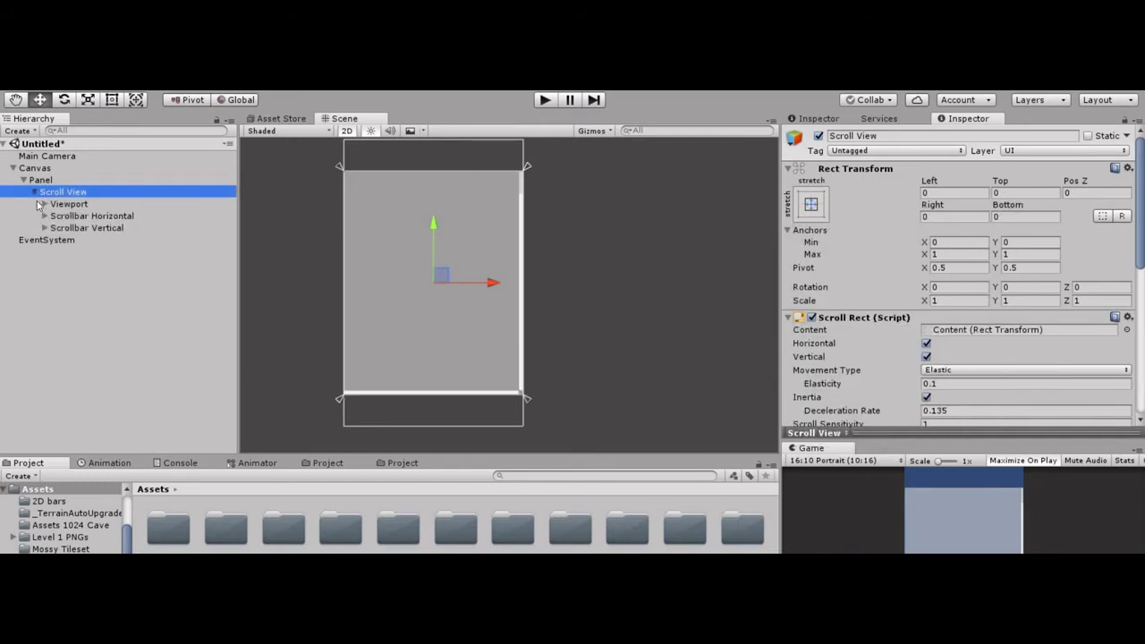
pyautogui.click(90, 230)
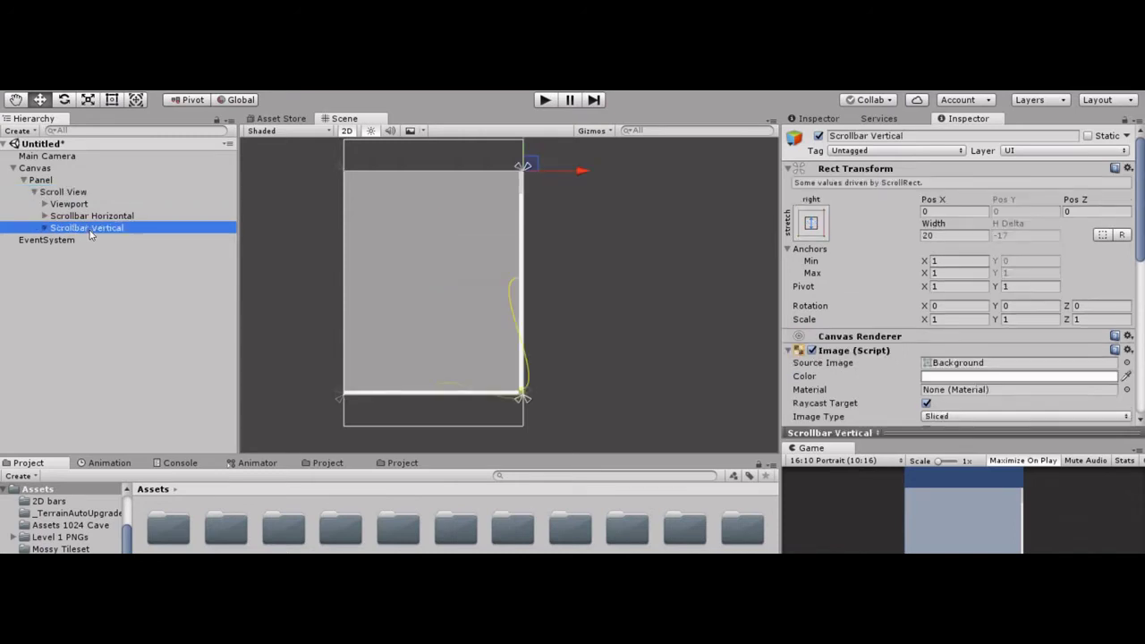
pyautogui.press('Delete')
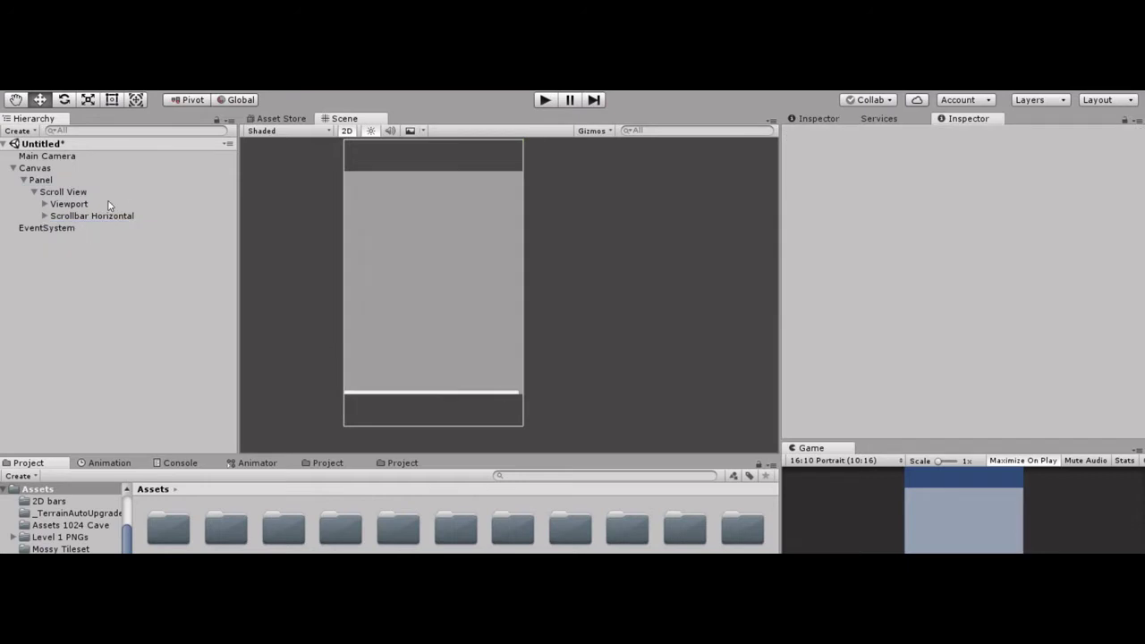
# Add a UI Panel under Content, then delete it again
pyautogui.click(45, 205)
pyautogui.click(76, 219)
pyautogui.rightClick(74, 219)
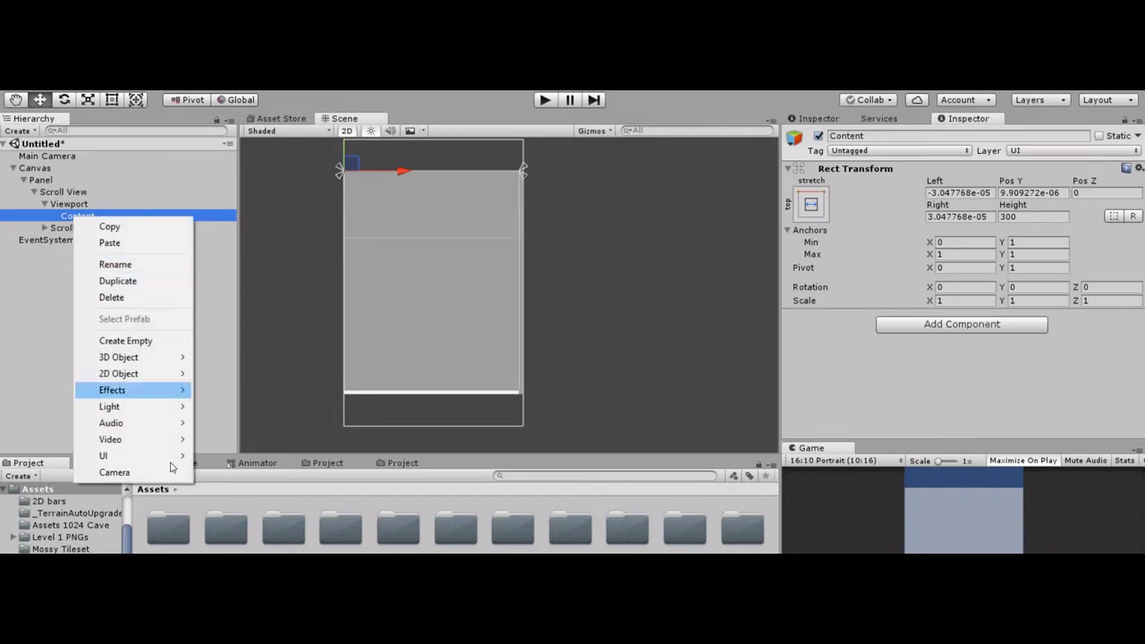
pyautogui.moveTo(169, 461)
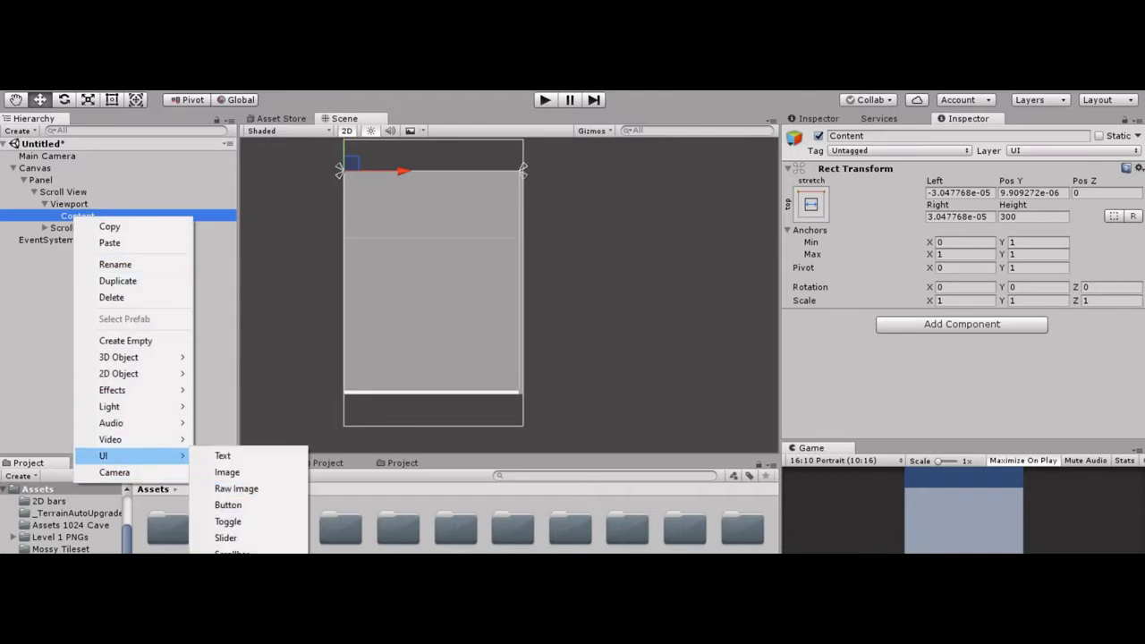
pyautogui.click(233, 619)
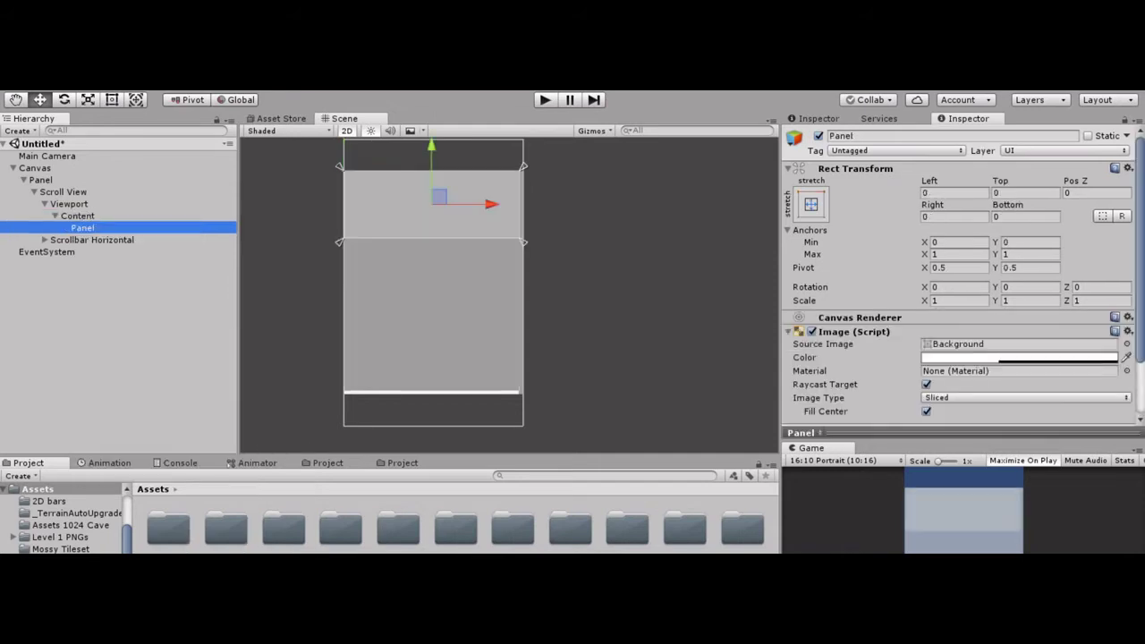
pyautogui.click(92, 217)
pyautogui.click(97, 229)
pyautogui.press('Delete')
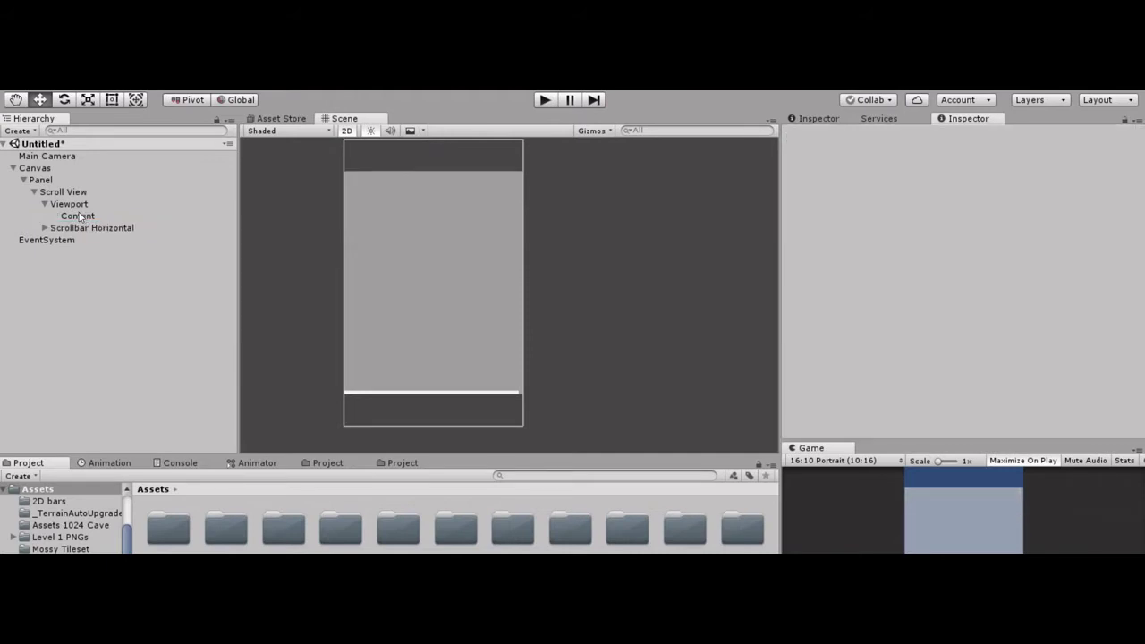
# Anchor Content to top-stretch with top pivot and drag its bottom edge down to height 983
pyautogui.click(81, 217)
pyautogui.scroll(-3, 549, 274)
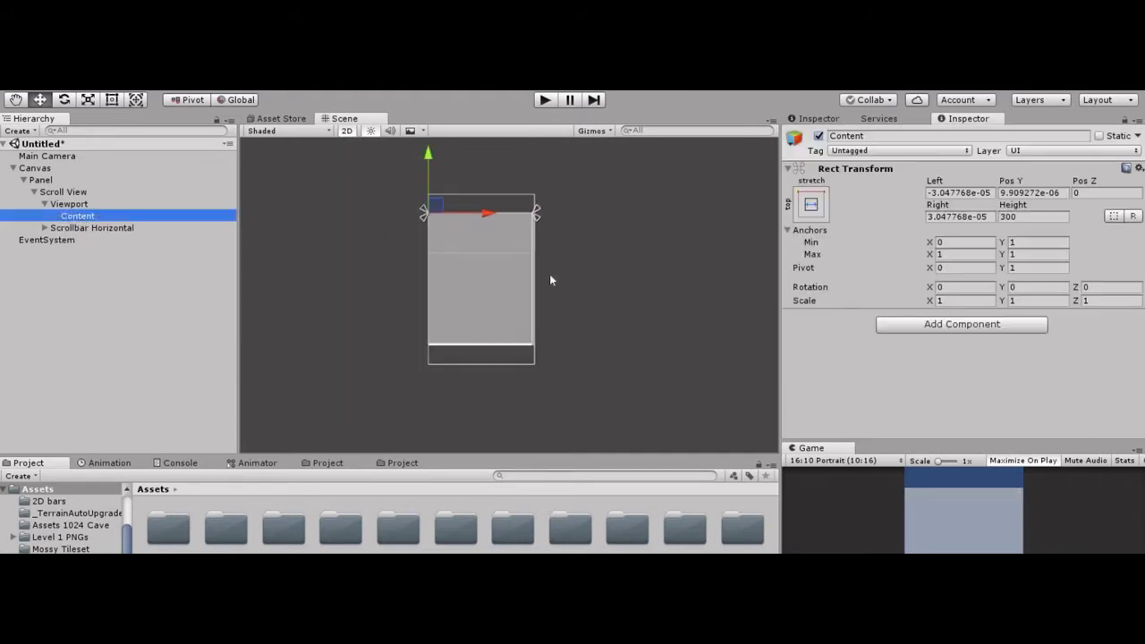
pyautogui.click(812, 206)
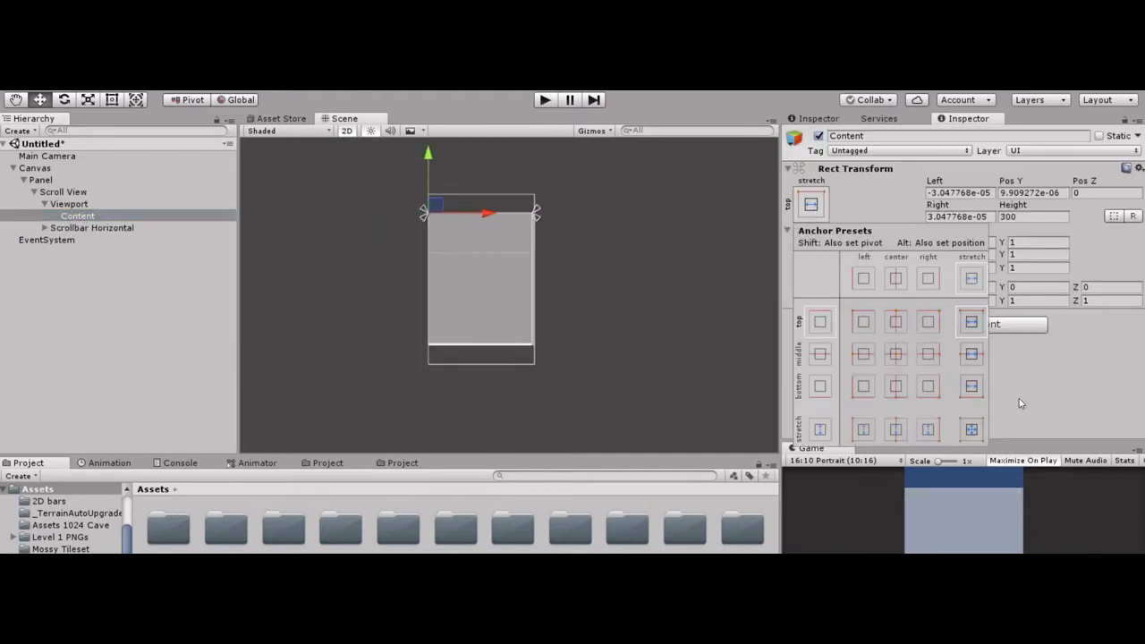
pyautogui.keyDown('alt'); pyautogui.keyDown('shift'); pyautogui.click(974, 326); pyautogui.keyUp('shift'); pyautogui.keyUp('alt')
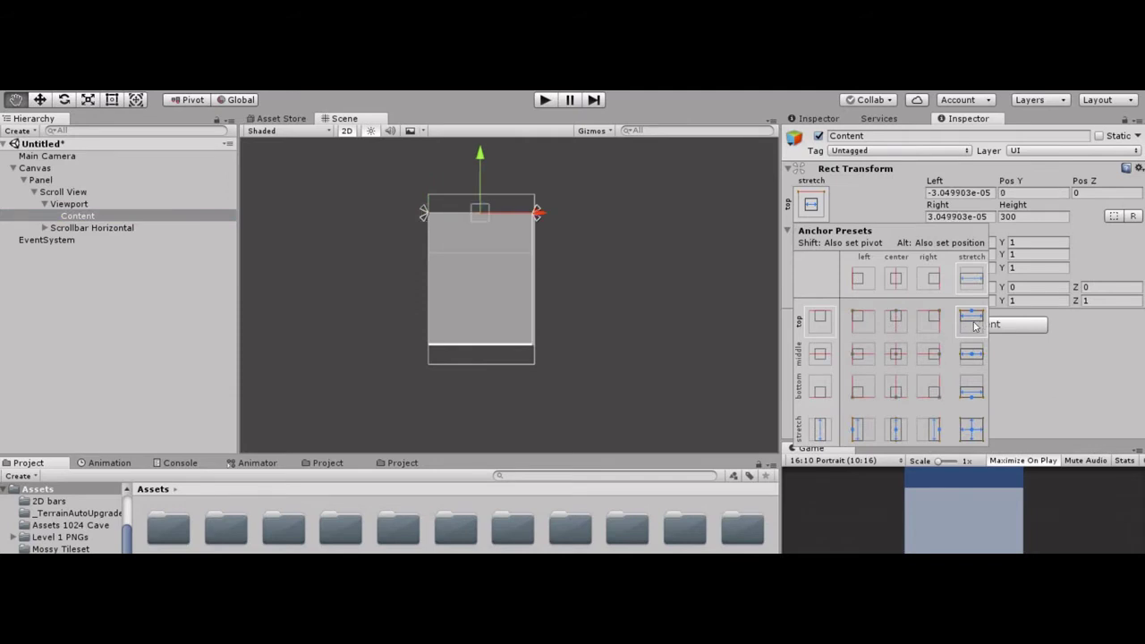
pyautogui.click(115, 104)
pyautogui.click(113, 101)
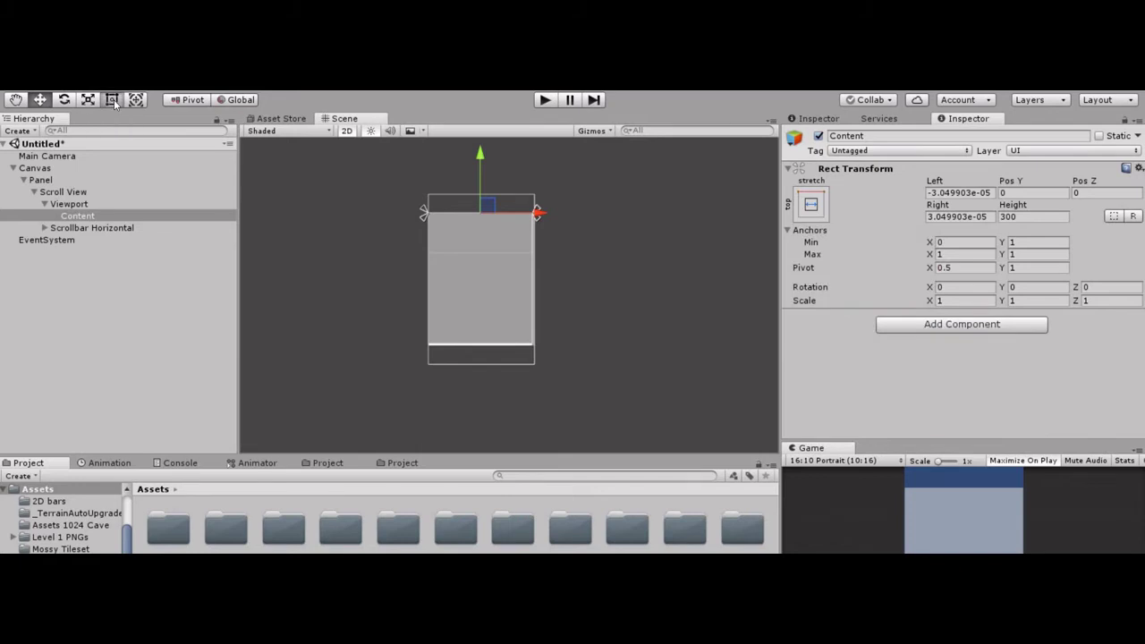
pyautogui.moveTo(482, 252); pyautogui.dragTo(482, 343)
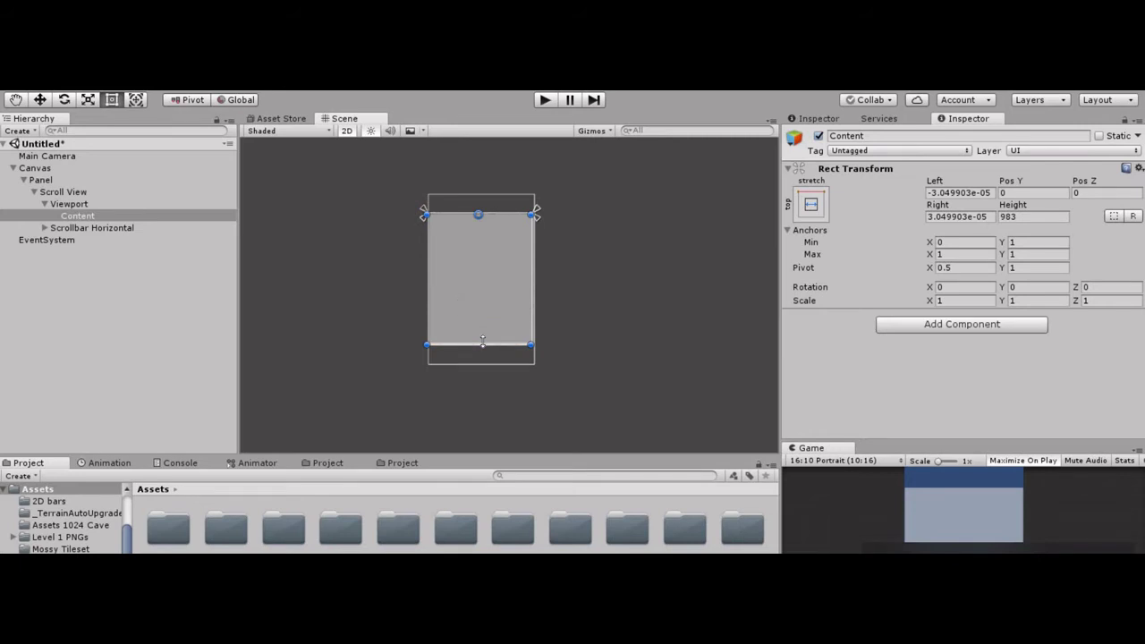
# Uncheck Vertical on the Scroll View's Scroll Rect so it scrolls only horizontally
pyautogui.click(75, 192)
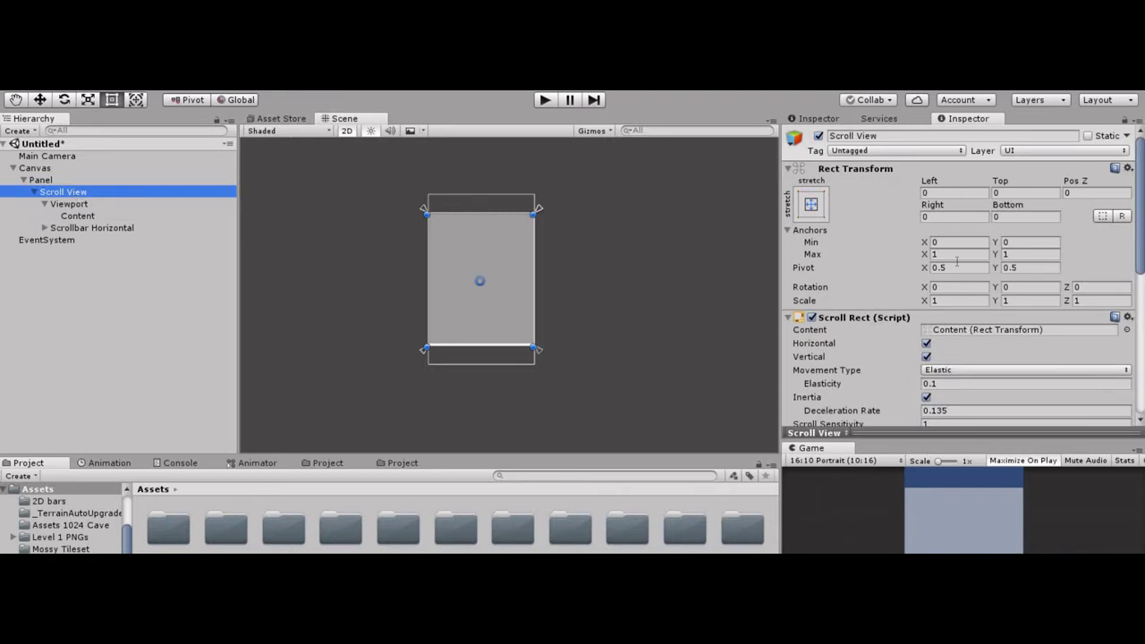
pyautogui.click(927, 357)
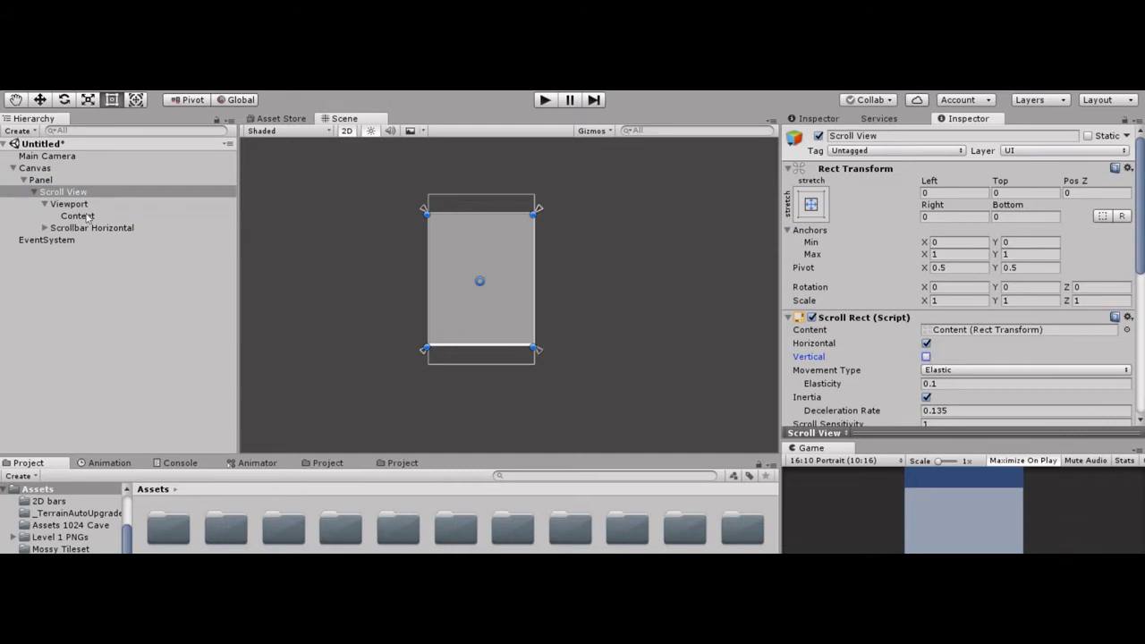
pyautogui.click(71, 204)
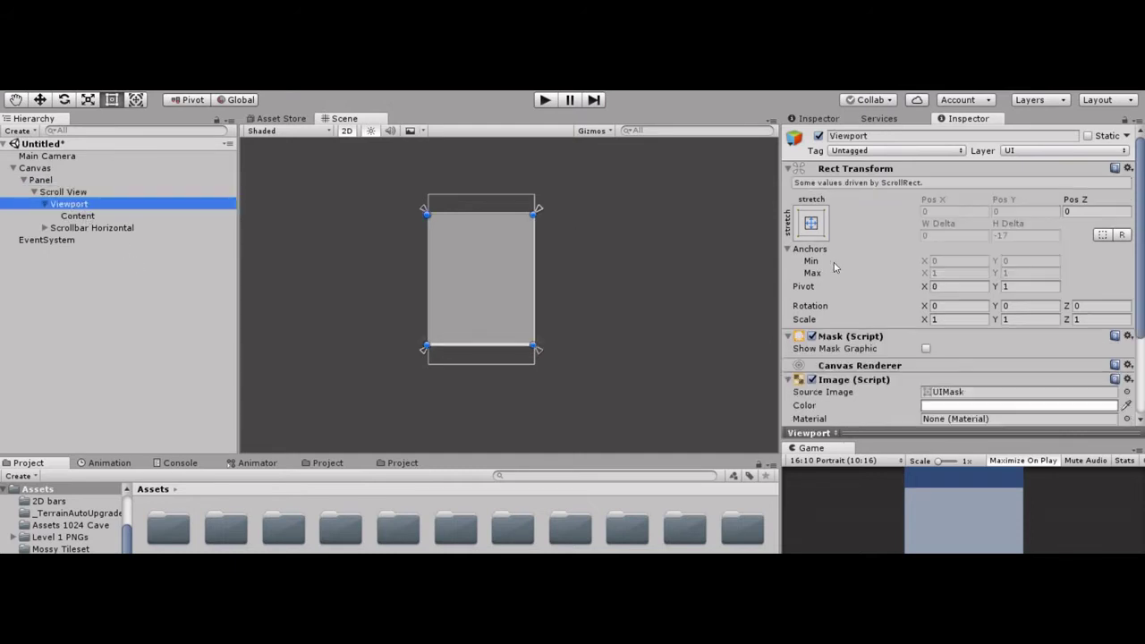
pyautogui.scroll(-3, 906, 345)
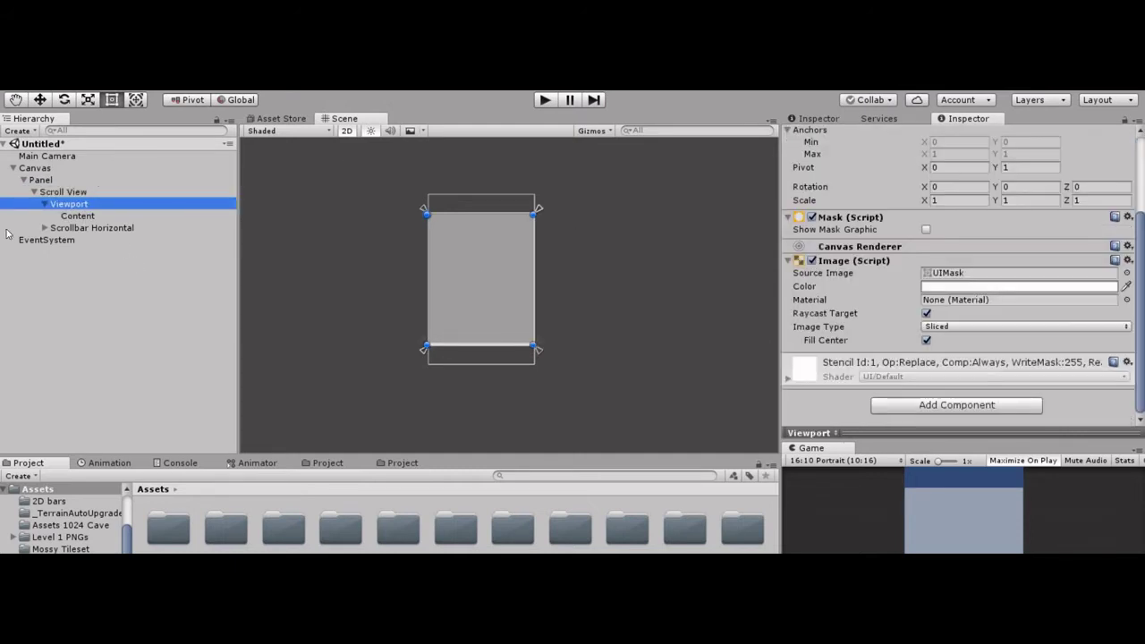
# Set the Scrollbar Horizontal's Rect Transform height to 0
pyautogui.click(108, 229)
pyautogui.scroll(-1, 509, 365)
pyautogui.scroll(5, 509, 364)
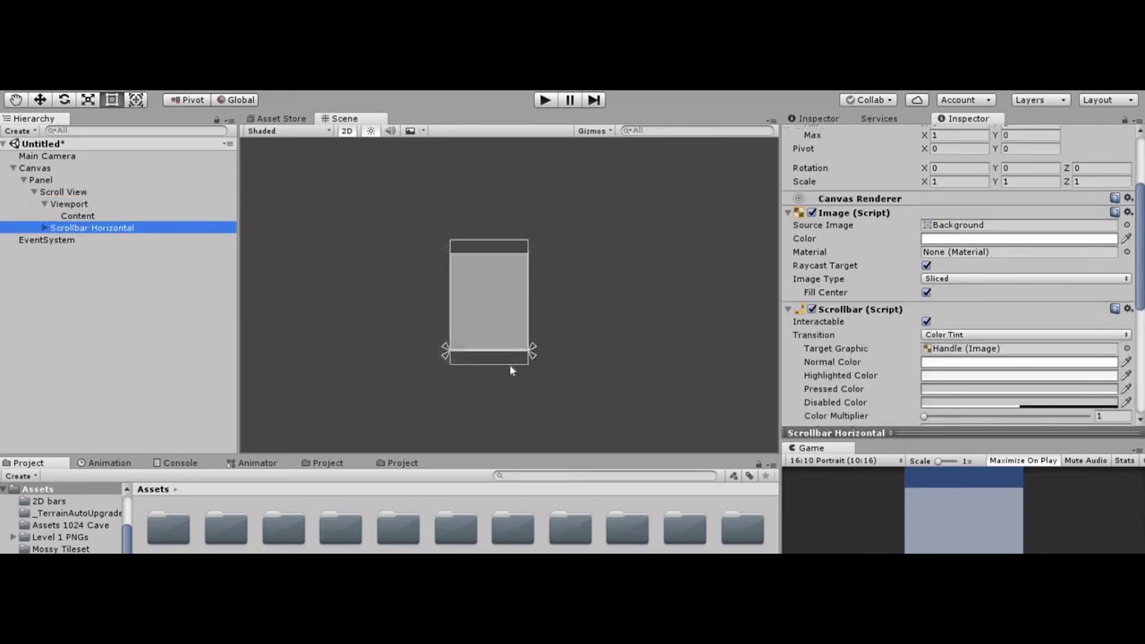
pyautogui.scroll(2, 510, 367)
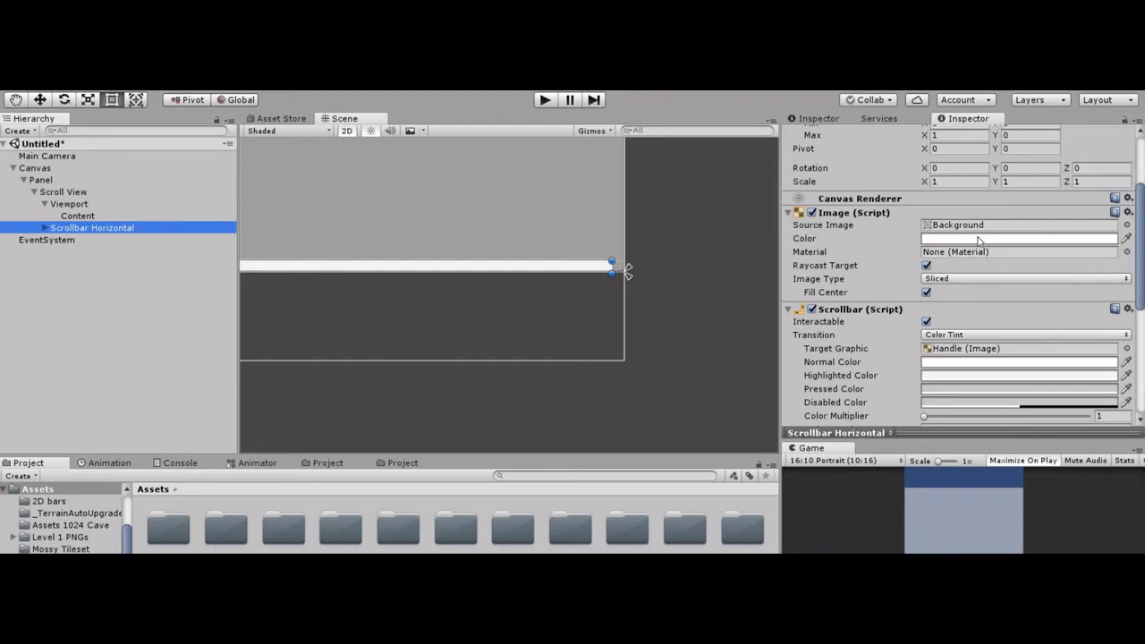
pyautogui.scroll(3, 979, 241)
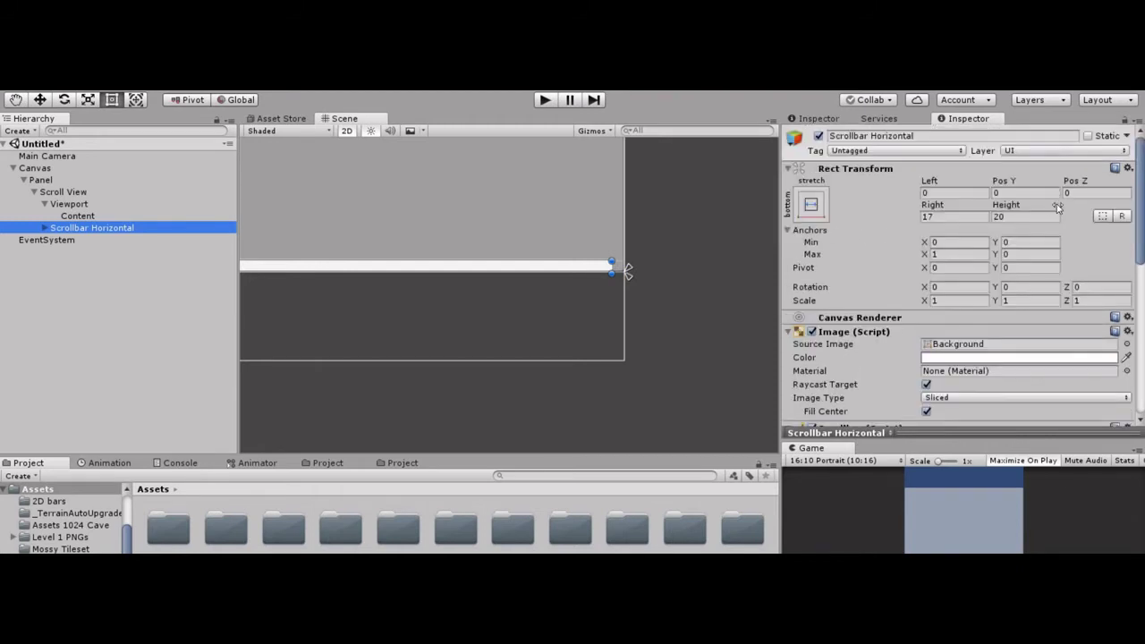
pyautogui.click(1028, 215)
pyautogui.write('0')
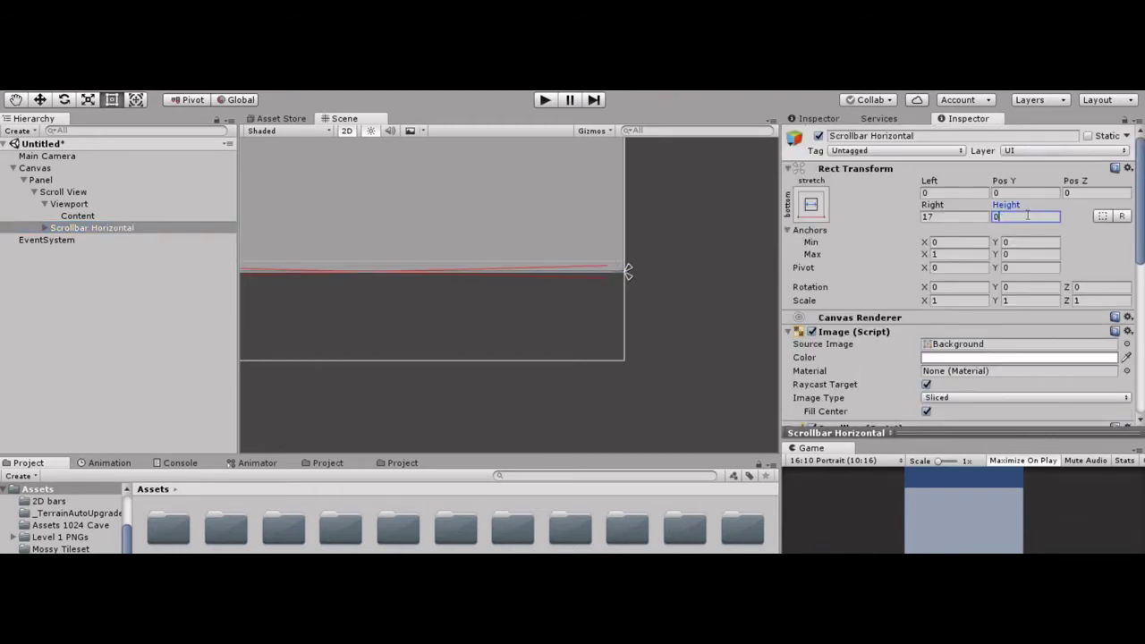
pyautogui.scroll(-3, 641, 306)
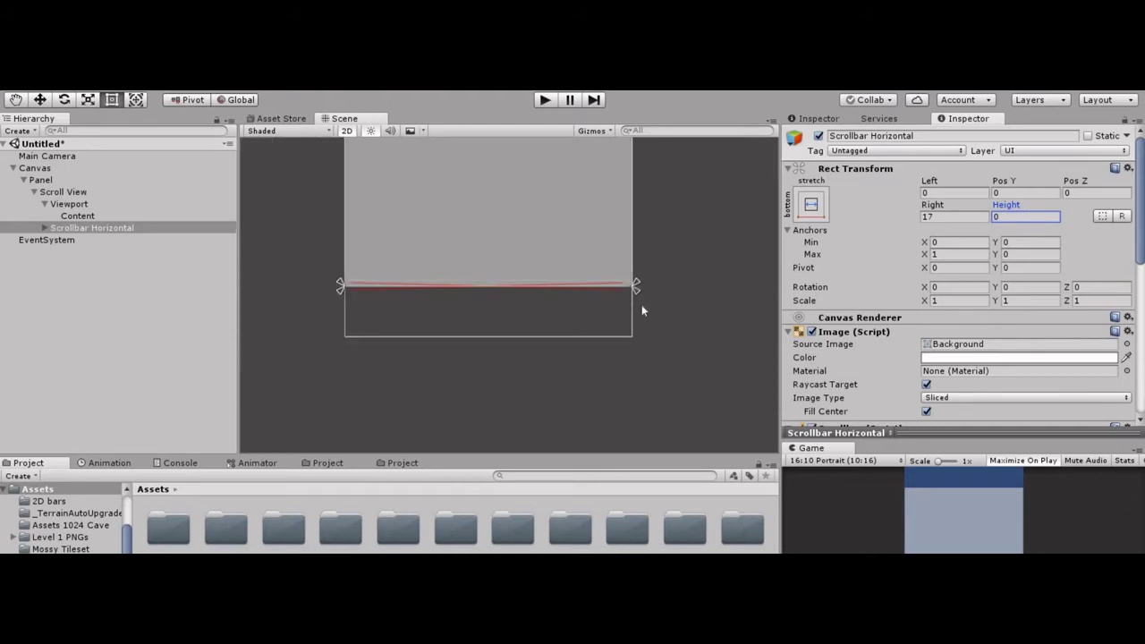
pyautogui.scroll(-1, 642, 306)
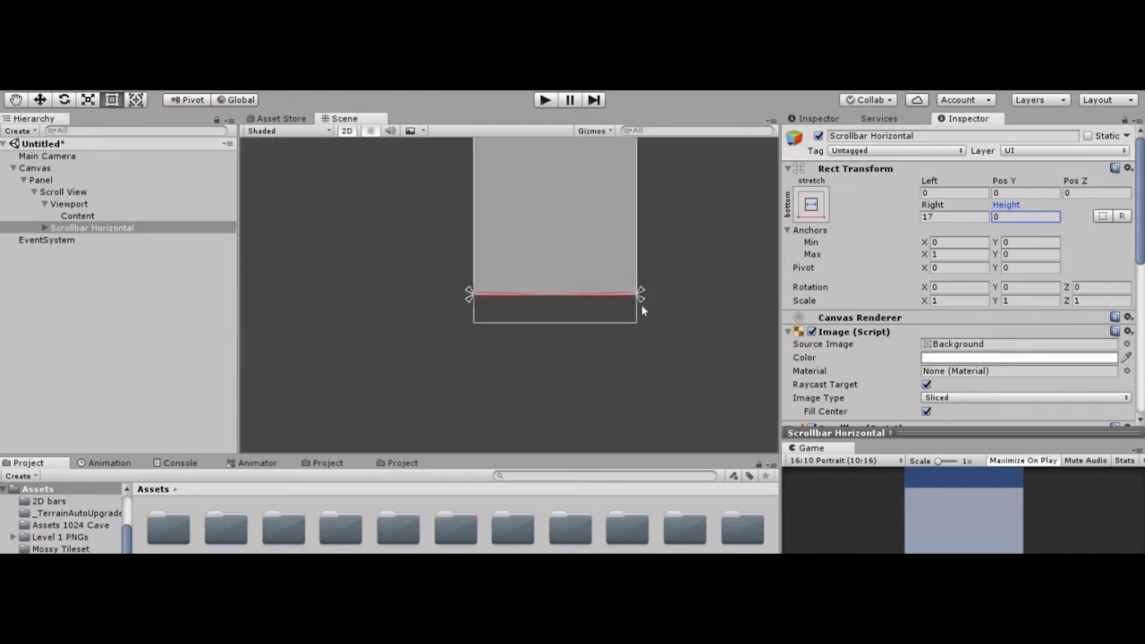
pyautogui.click(76, 216)
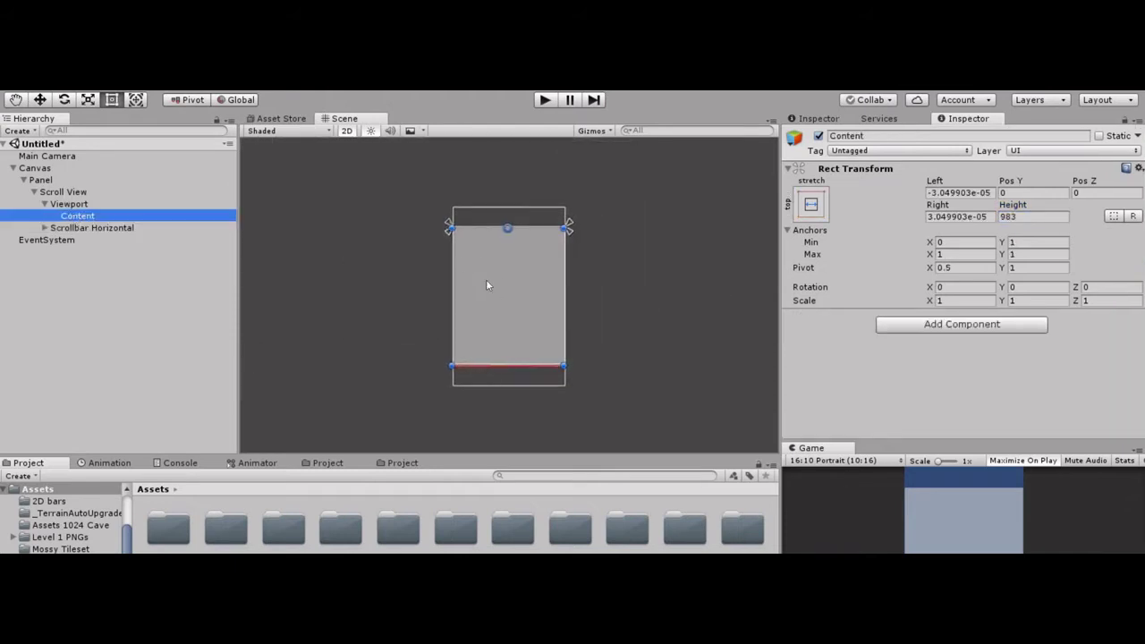
# Add a Panel under Content, anchored middle-center with position, and set its width to 600
pyautogui.rightClick(176, 218)
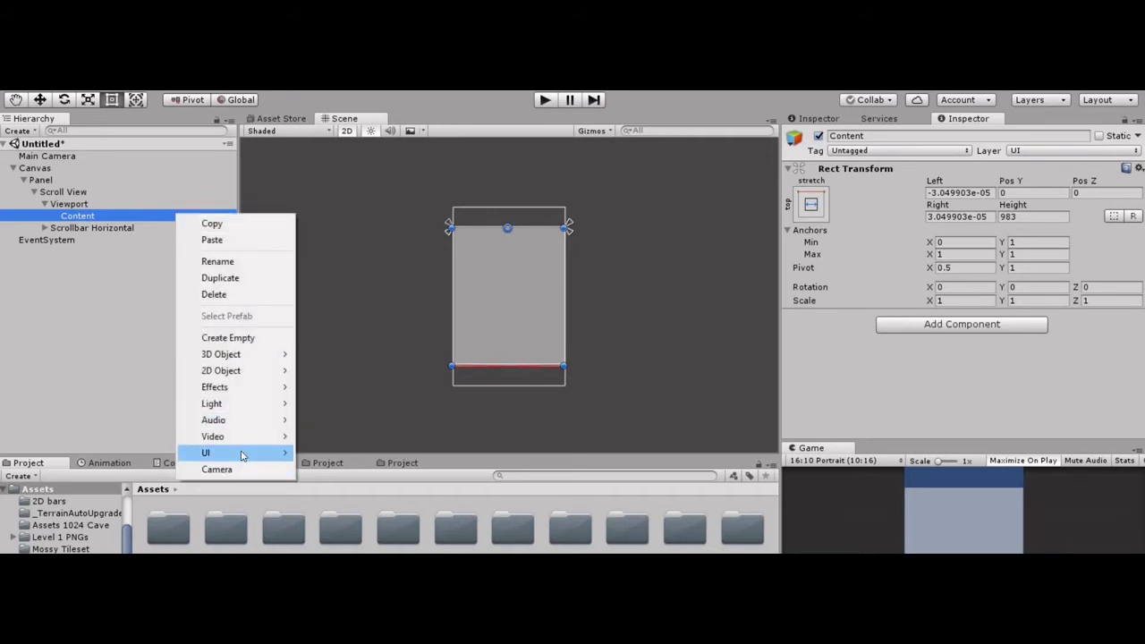
pyautogui.moveTo(241, 453)
pyautogui.click(331, 617)
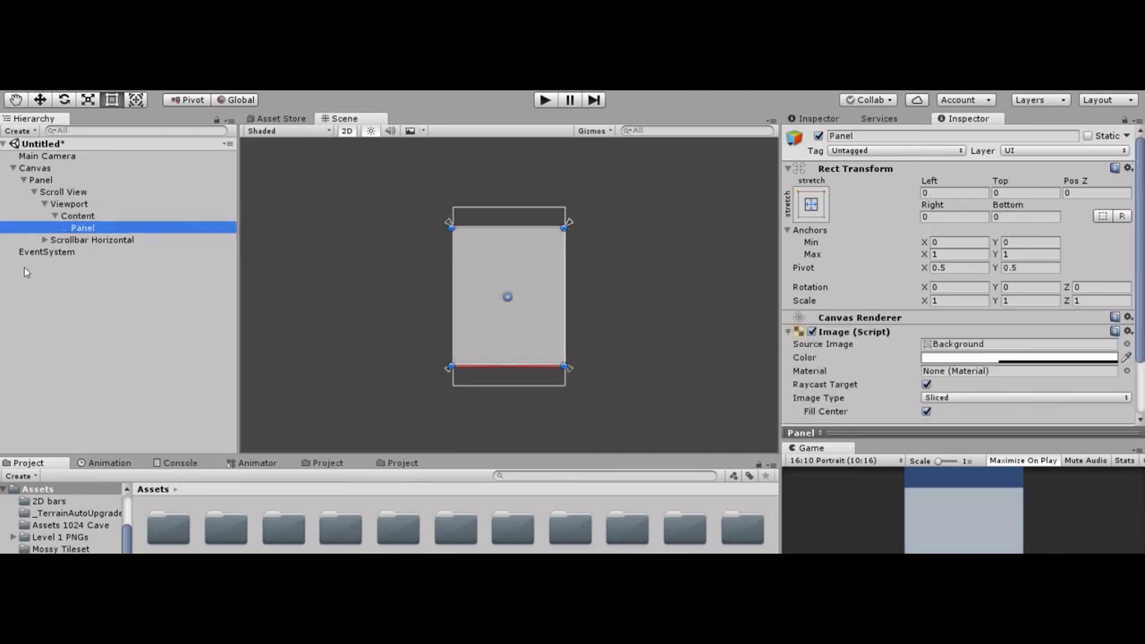
pyautogui.click(811, 213)
pyautogui.press('alt')
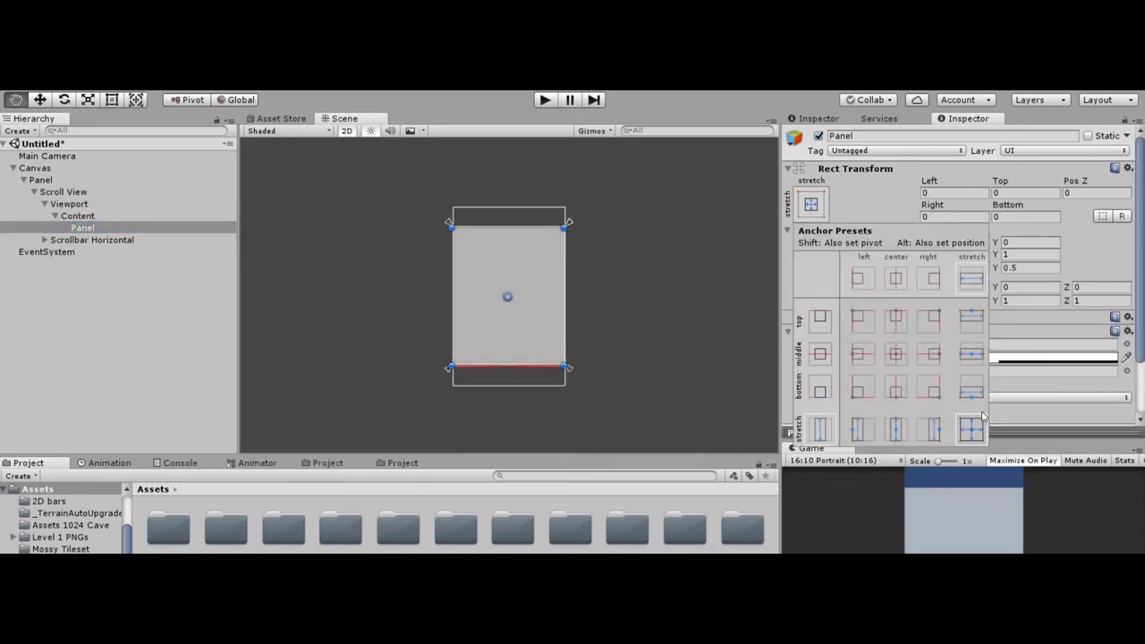
pyautogui.keyDown('alt'); pyautogui.click(896, 355); pyautogui.keyUp('alt')
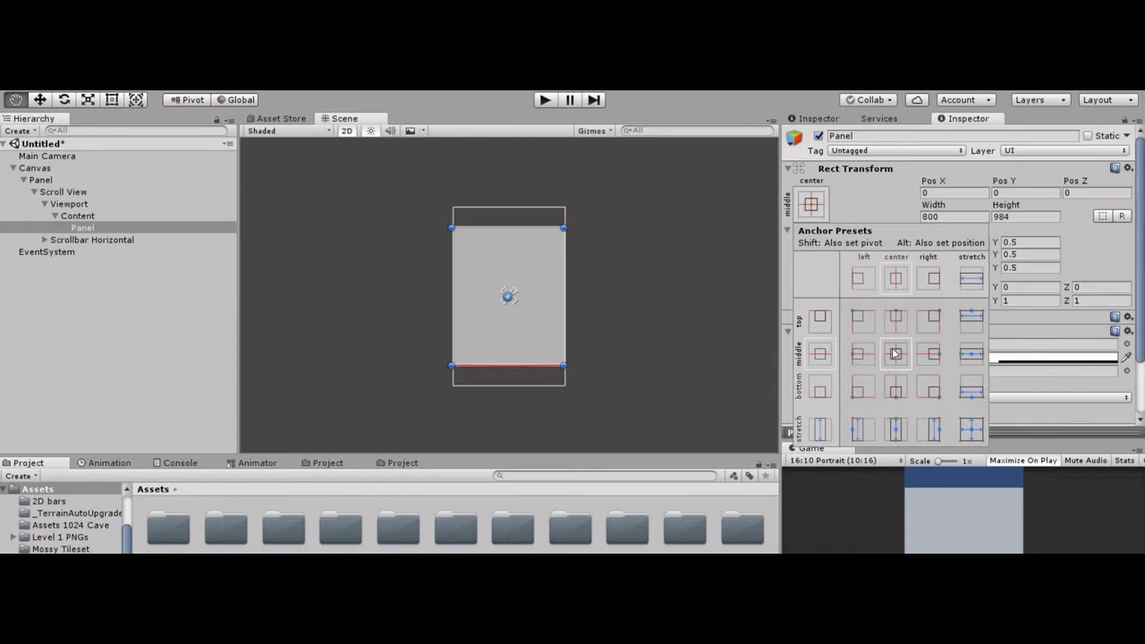
pyautogui.click(959, 216)
pyautogui.click(959, 216)
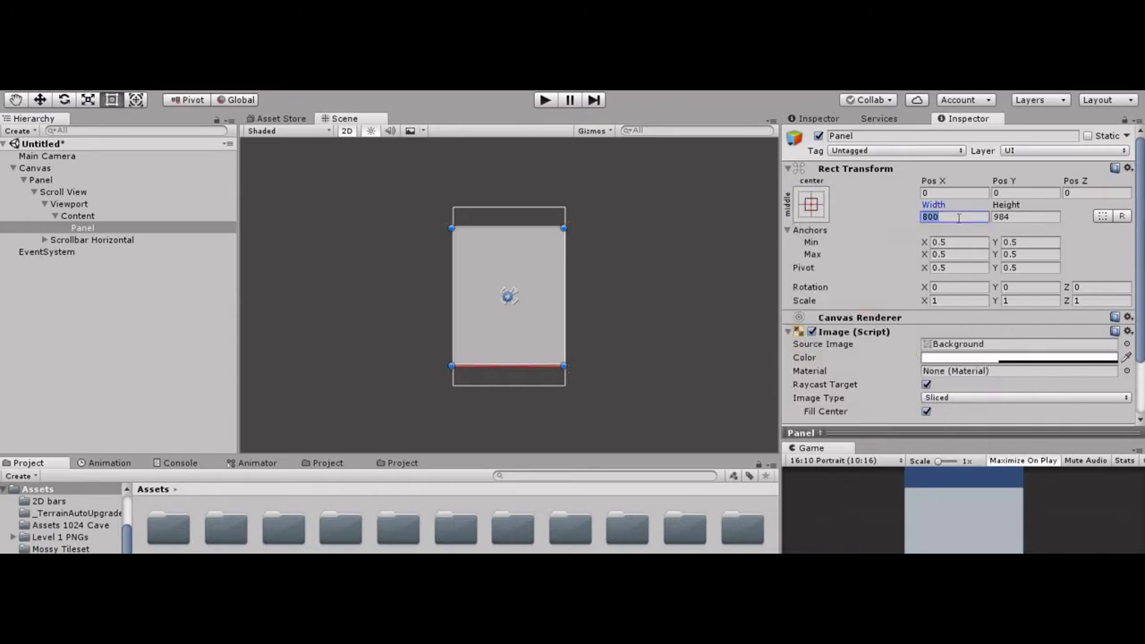
pyautogui.write('500')
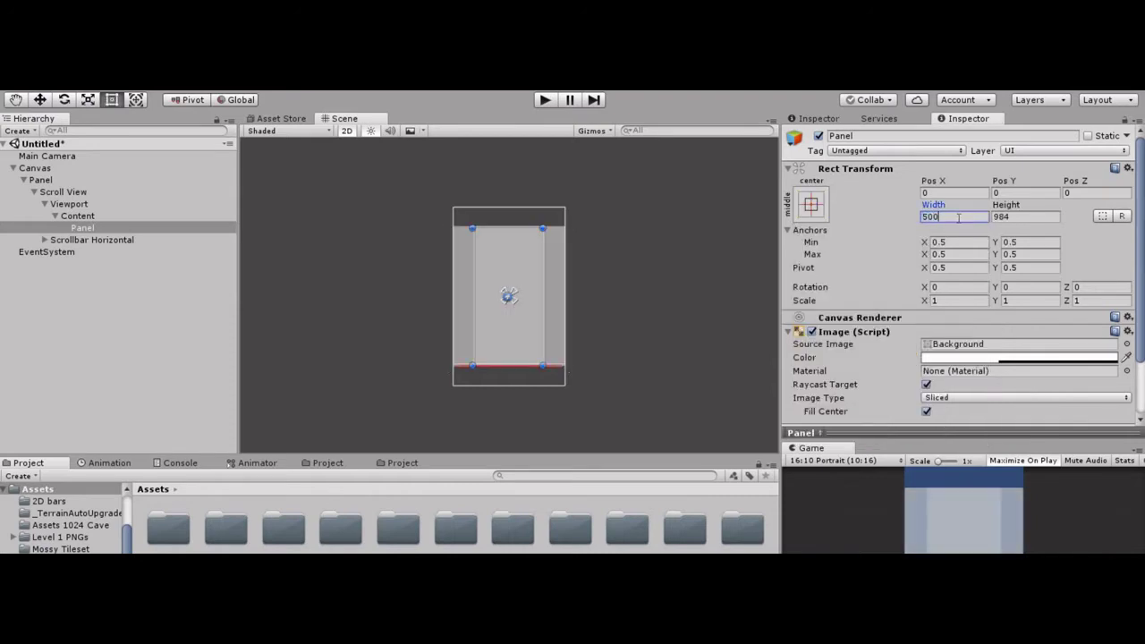
pyautogui.press('BackSpace')
pyautogui.press('BackSpace')
pyautogui.press('BackSpace')
pyautogui.write('600')
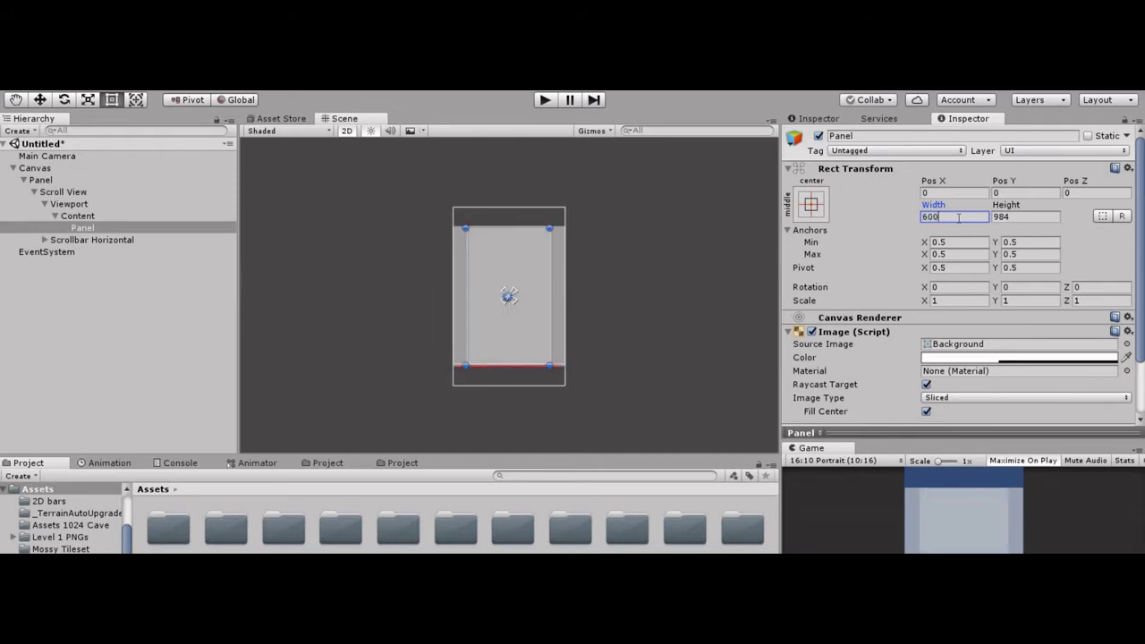
# Add a 500×500 Image inside the Panel, anchored to the top centre
pyautogui.rightClick(192, 233)
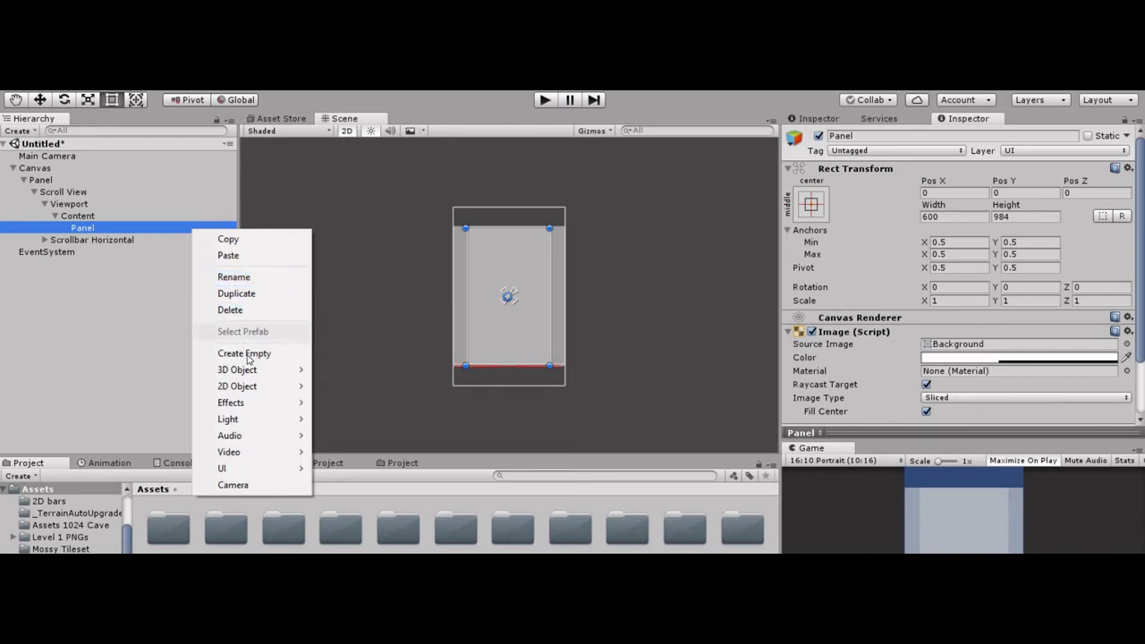
pyautogui.moveTo(265, 471)
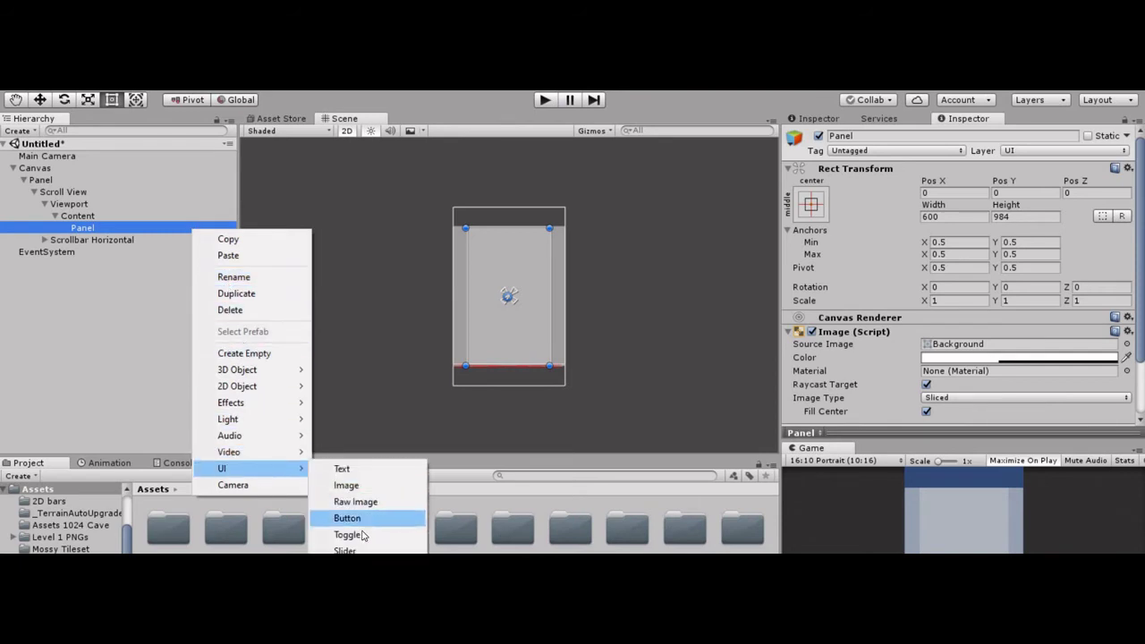
pyautogui.click(367, 488)
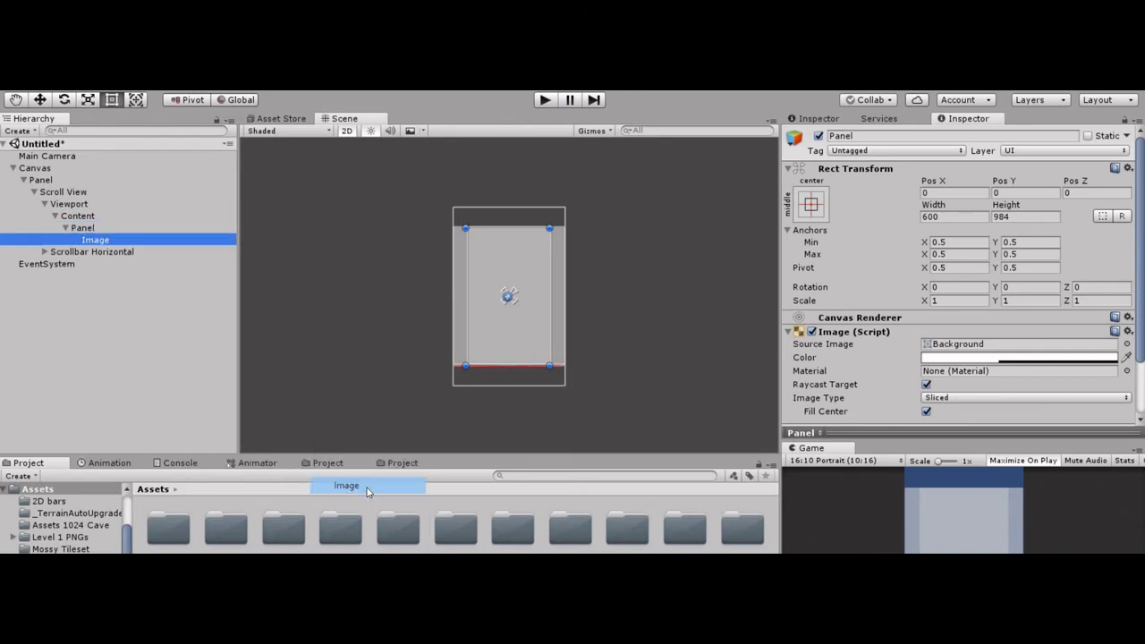
pyautogui.click(956, 216)
pyautogui.write('500')
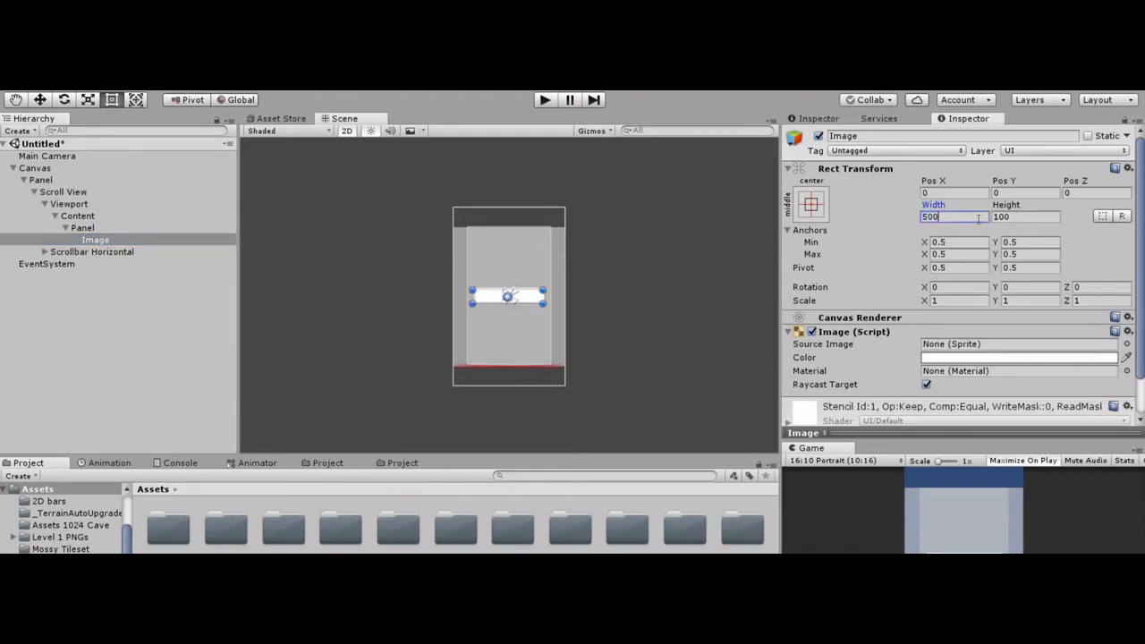
pyautogui.click(1019, 218)
pyautogui.write('500')
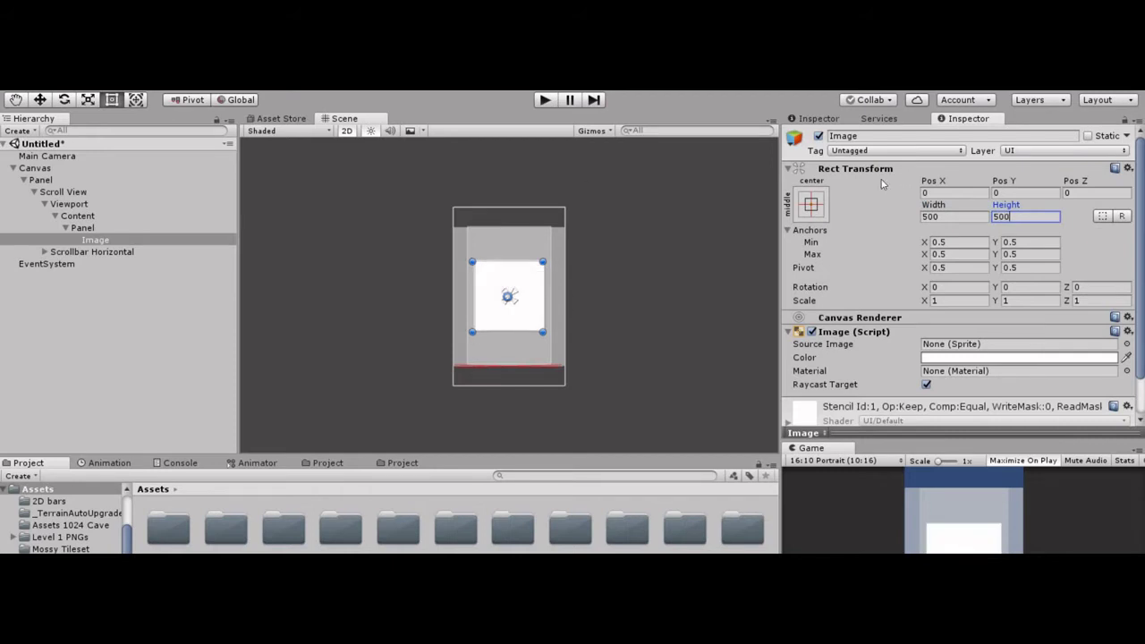
pyautogui.click(811, 204)
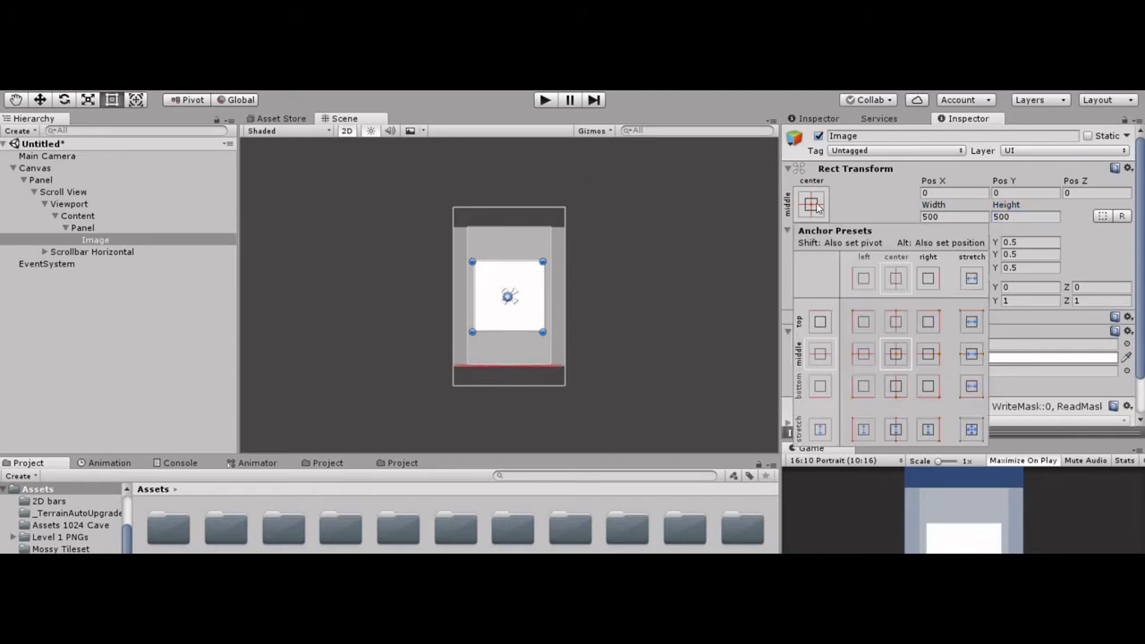
pyautogui.keyDown('alt'); pyautogui.keyDown('shift'); pyautogui.click(896, 319); pyautogui.keyUp('shift'); pyautogui.keyUp('alt')
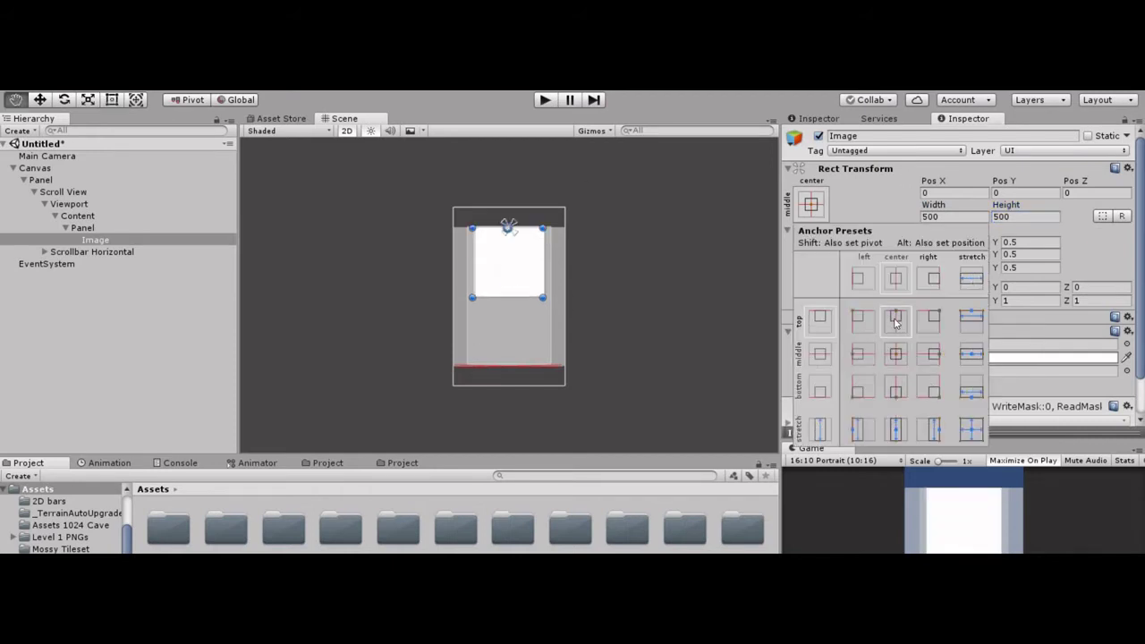
pyautogui.click(89, 234)
pyautogui.click(89, 229)
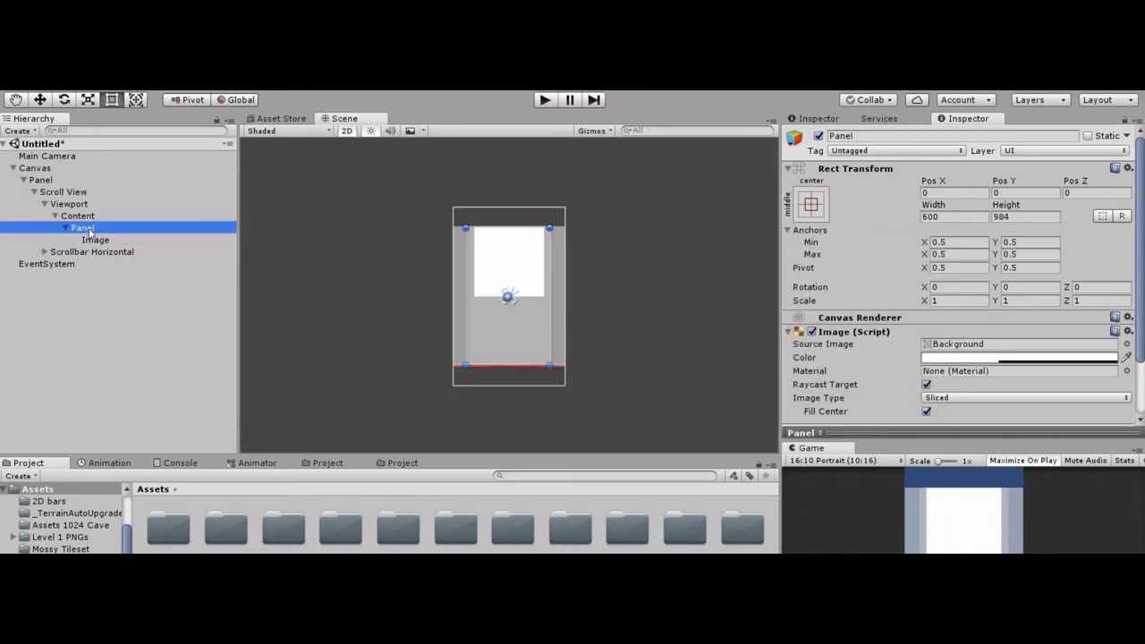
# Add a Button inside the Panel and move it down below the image
pyautogui.rightClick(89, 229)
pyautogui.moveTo(144, 471)
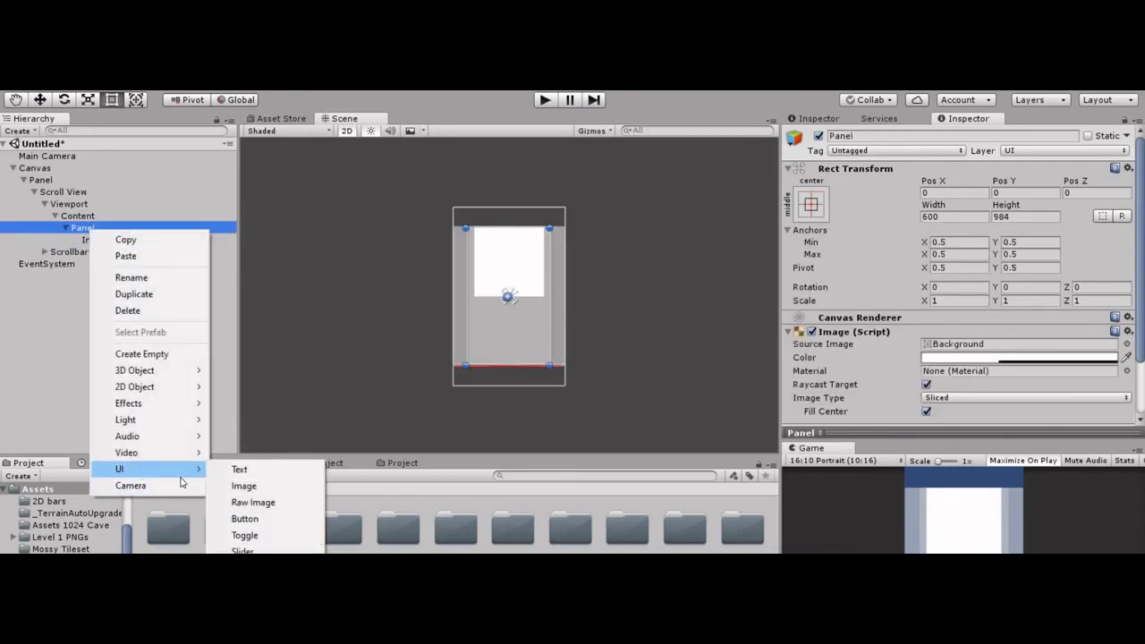
pyautogui.click(265, 522)
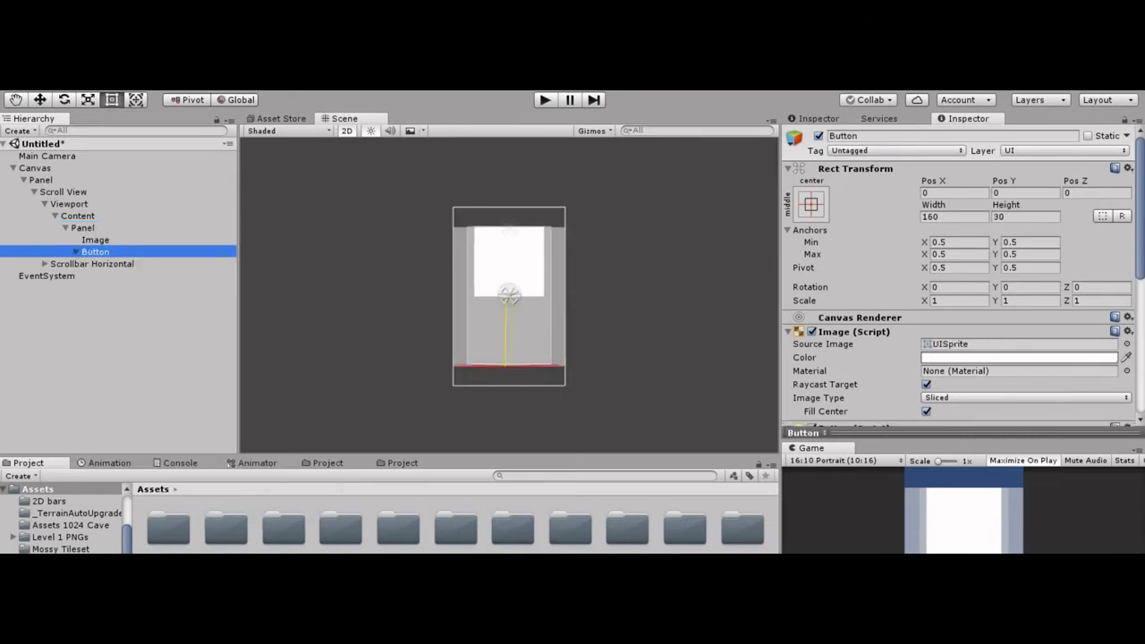
pyautogui.click(76, 253)
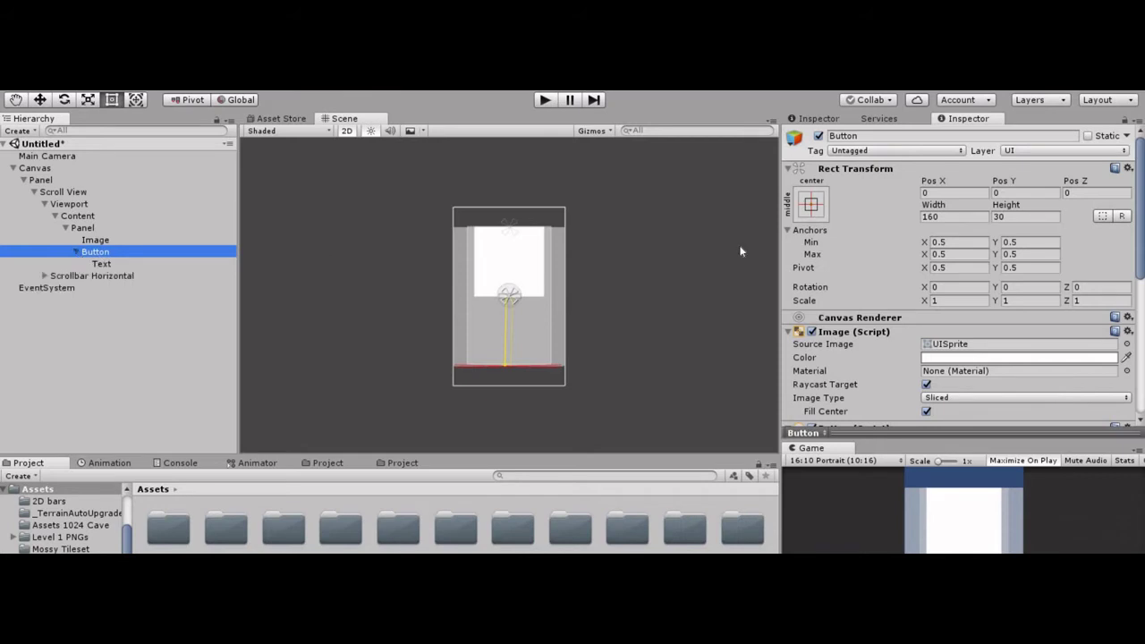
pyautogui.press('w')
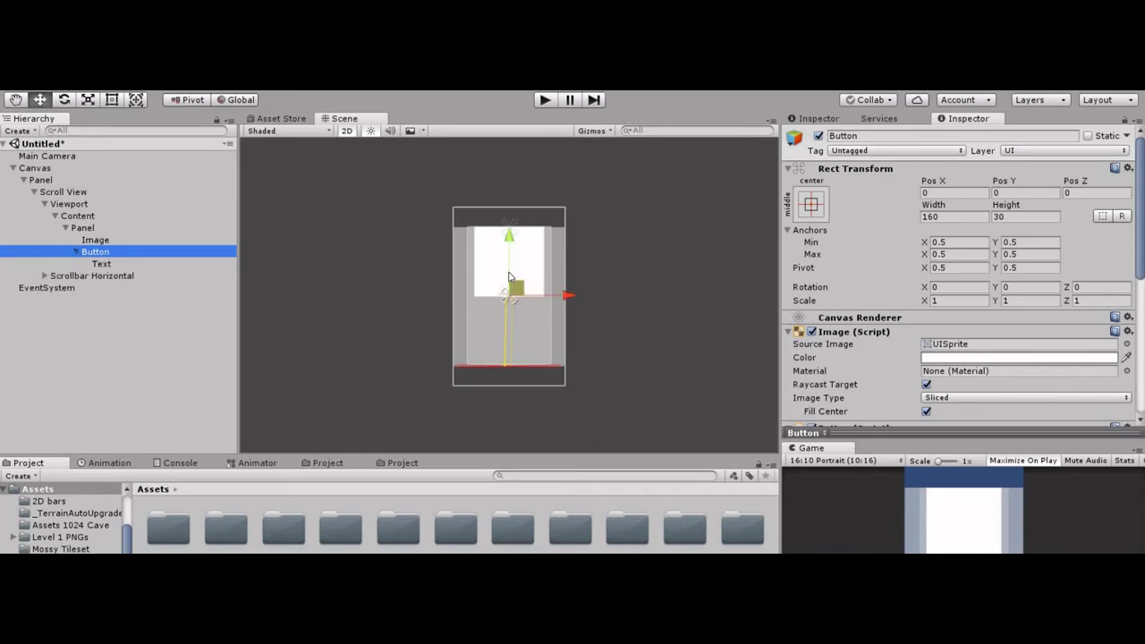
pyautogui.moveTo(511, 237)
pyautogui.mouseDown()
pyautogui.moveTo(512, 267)
pyautogui.moveTo(511, 256)
pyautogui.mouseUp()
pyautogui.scroll(-2, 636, 315)
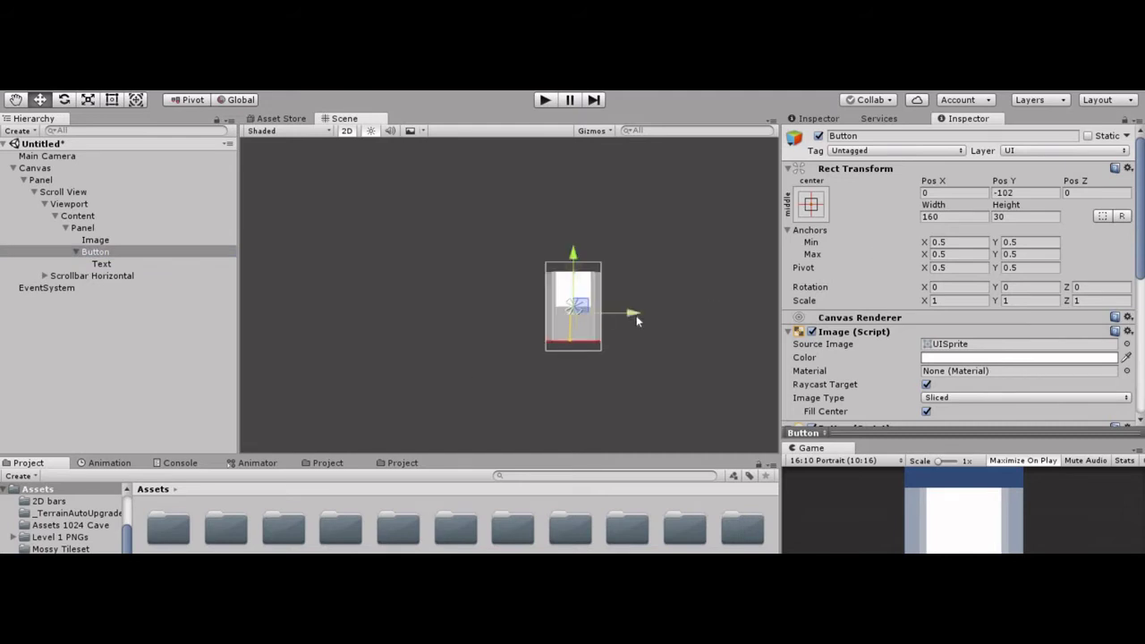
pyautogui.scroll(6, 636, 315)
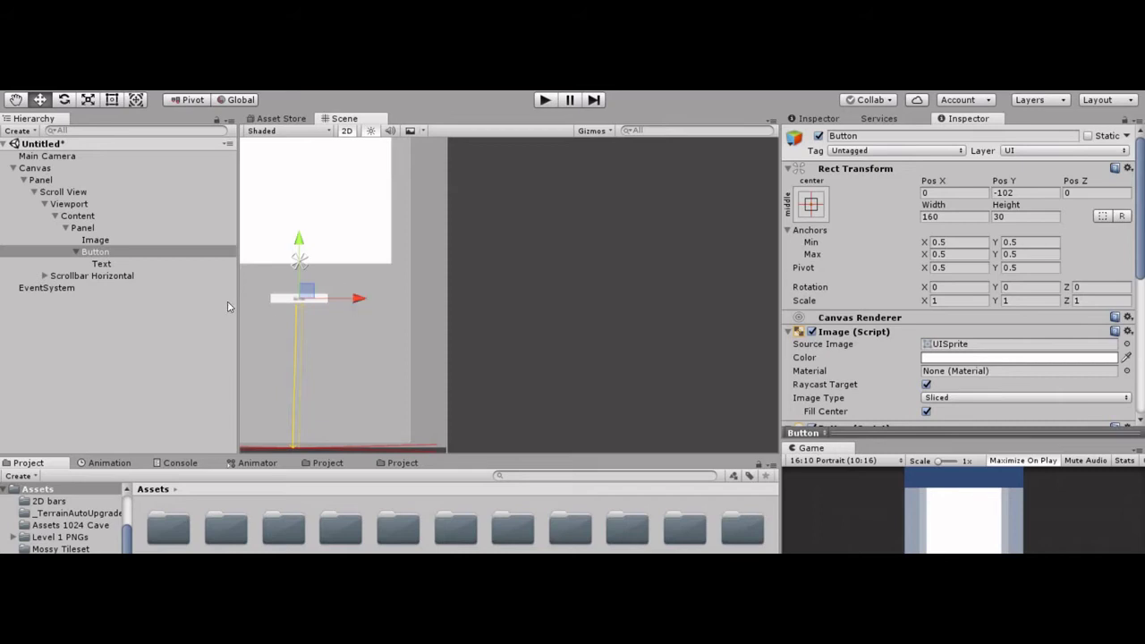
pyautogui.click(16, 100)
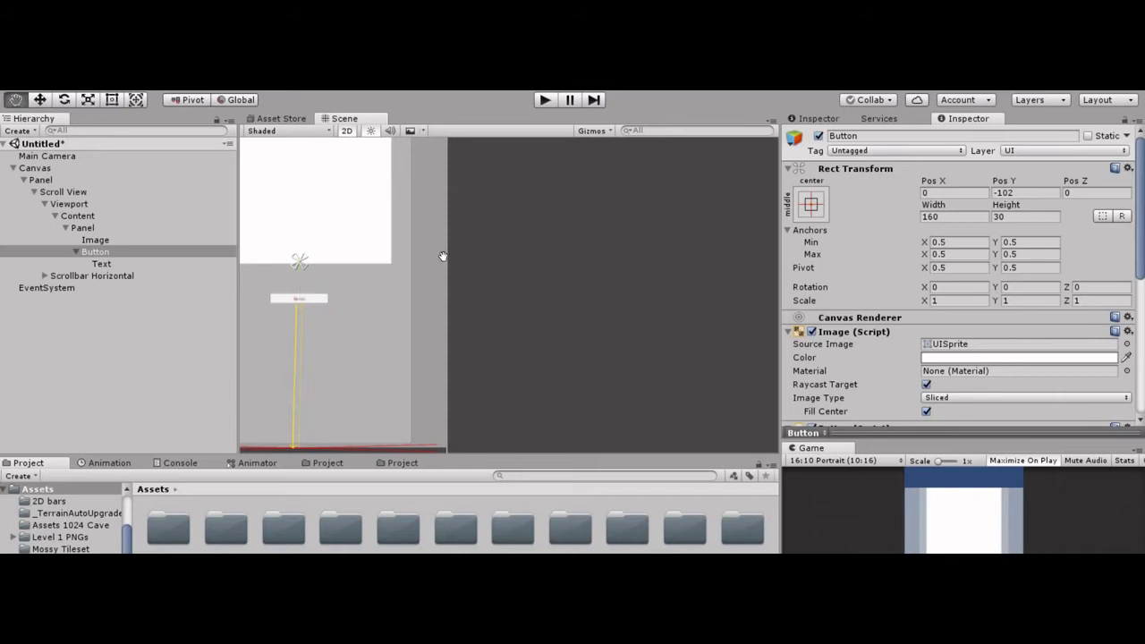
pyautogui.moveTo(442, 256); pyautogui.dragTo(662, 302)
pyautogui.scroll(-3, 662, 305)
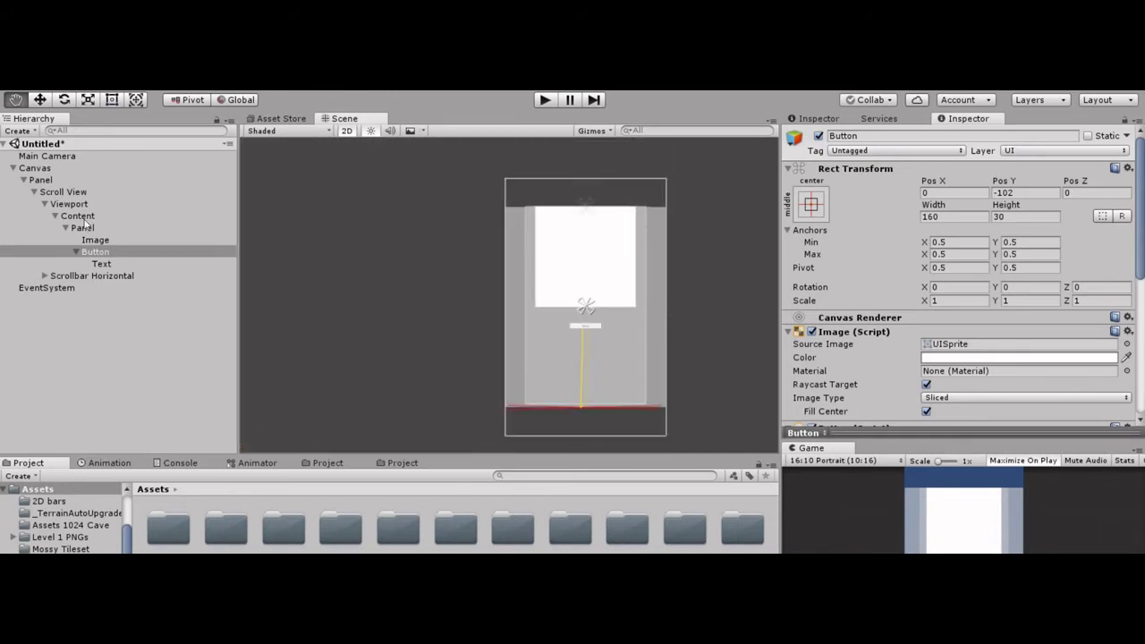
pyautogui.click(40, 101)
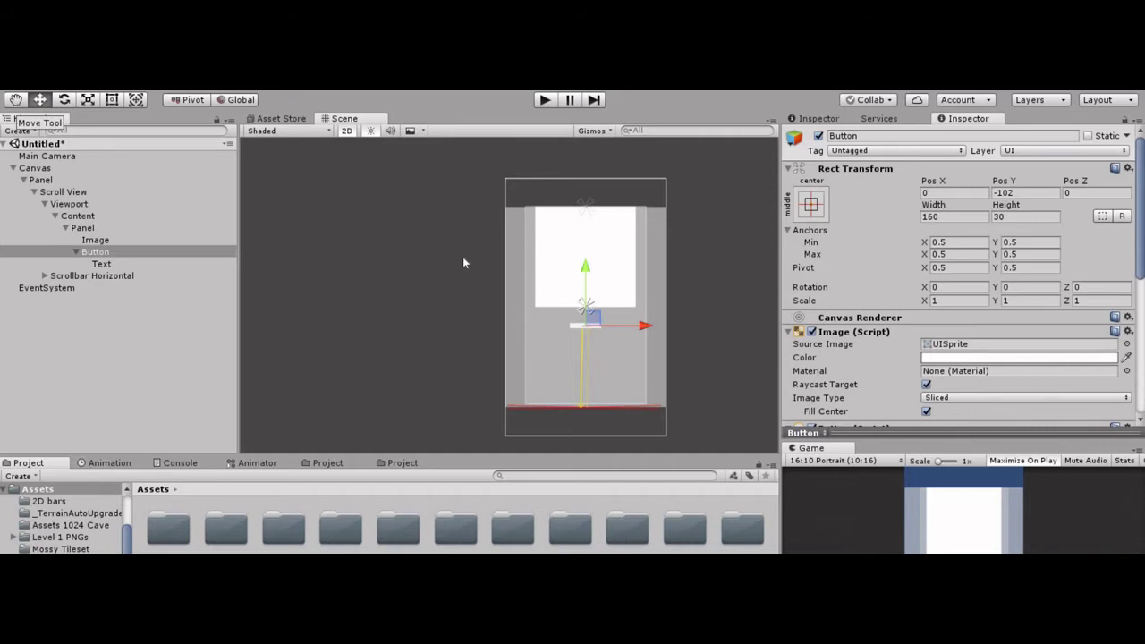
# Set the button's height to 60
pyautogui.click(1016, 216)
pyautogui.write('50')
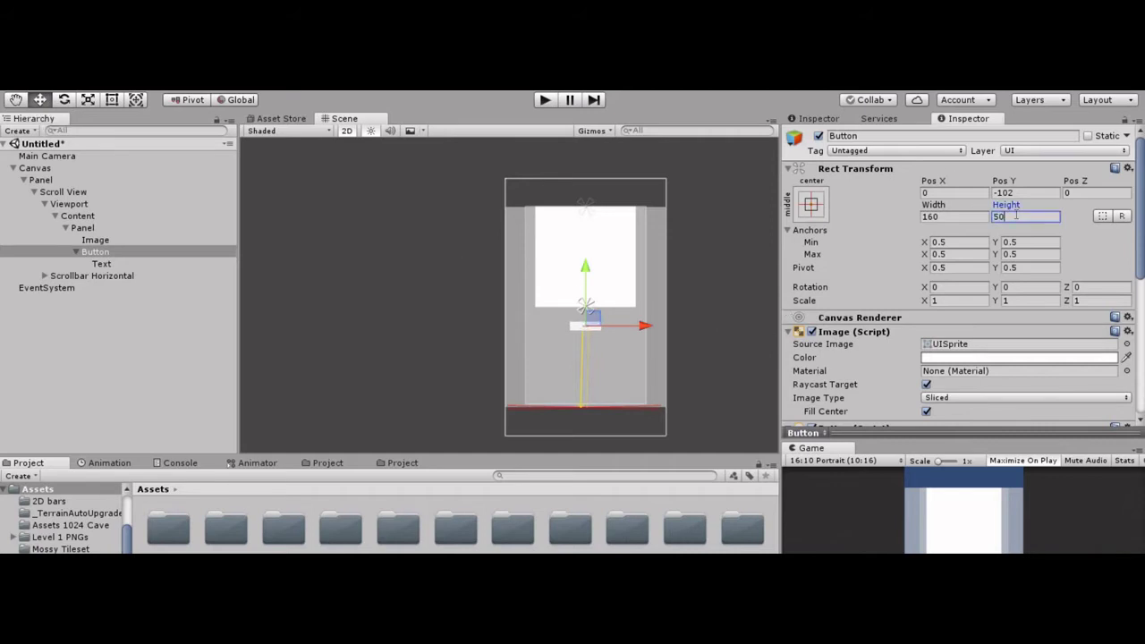
pyautogui.press('BackSpace')
pyautogui.write('60')
pyautogui.click(96, 264)
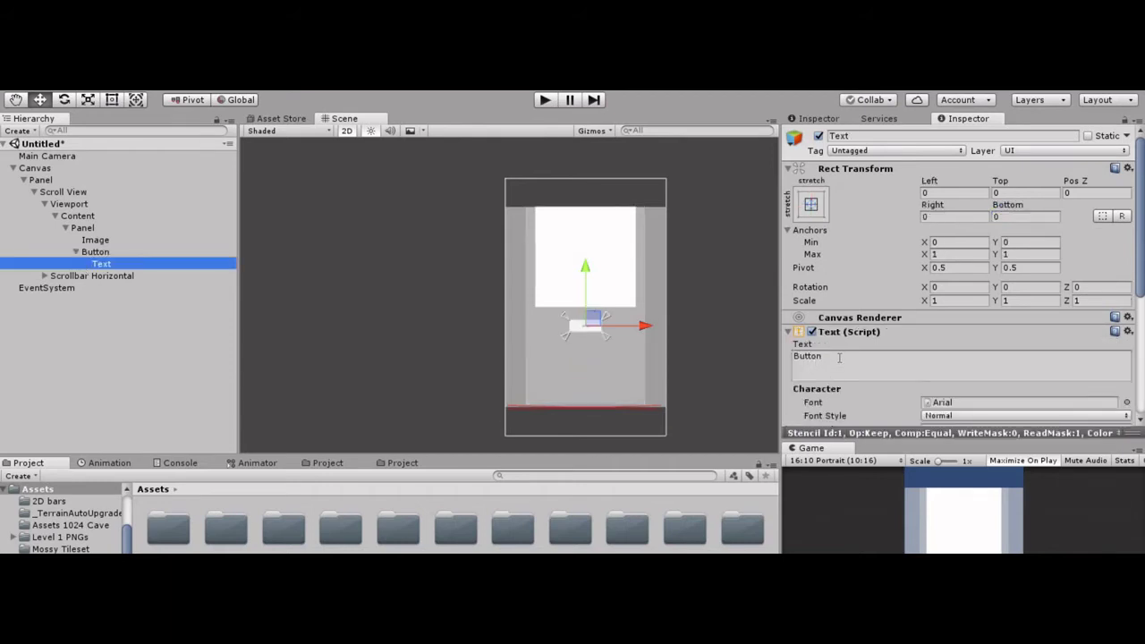
# Change the button label to 'buy' with font size 49
pyautogui.doubleClick(839, 357)
pyautogui.write('b')
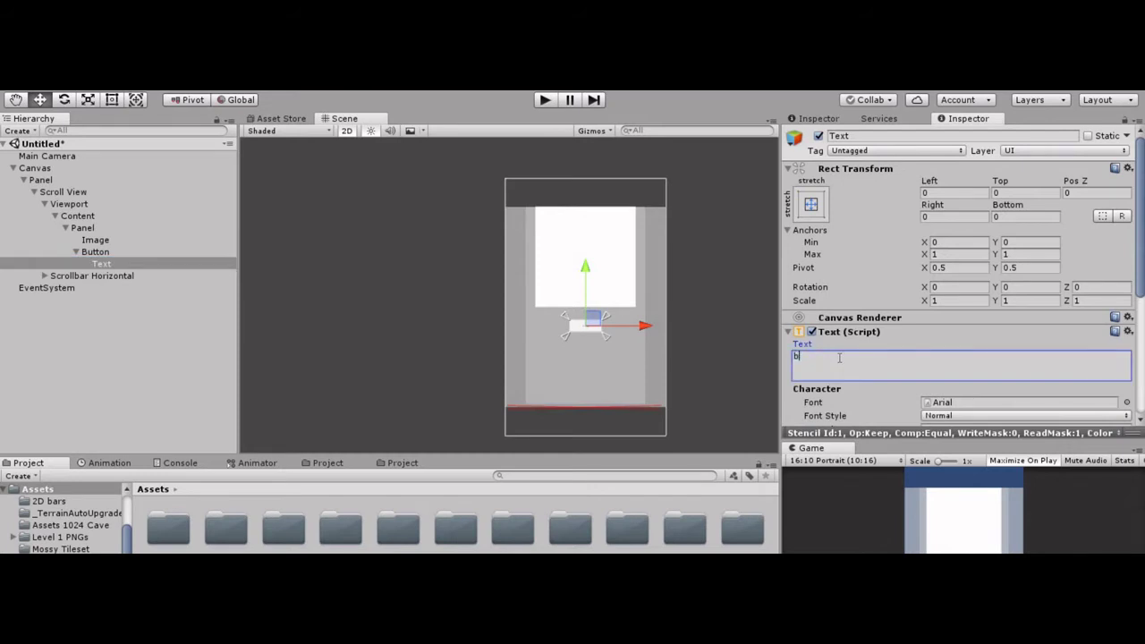
pyautogui.write('uy')
pyautogui.scroll(-2, 1138, 286)
pyautogui.scroll(-1, 936, 354)
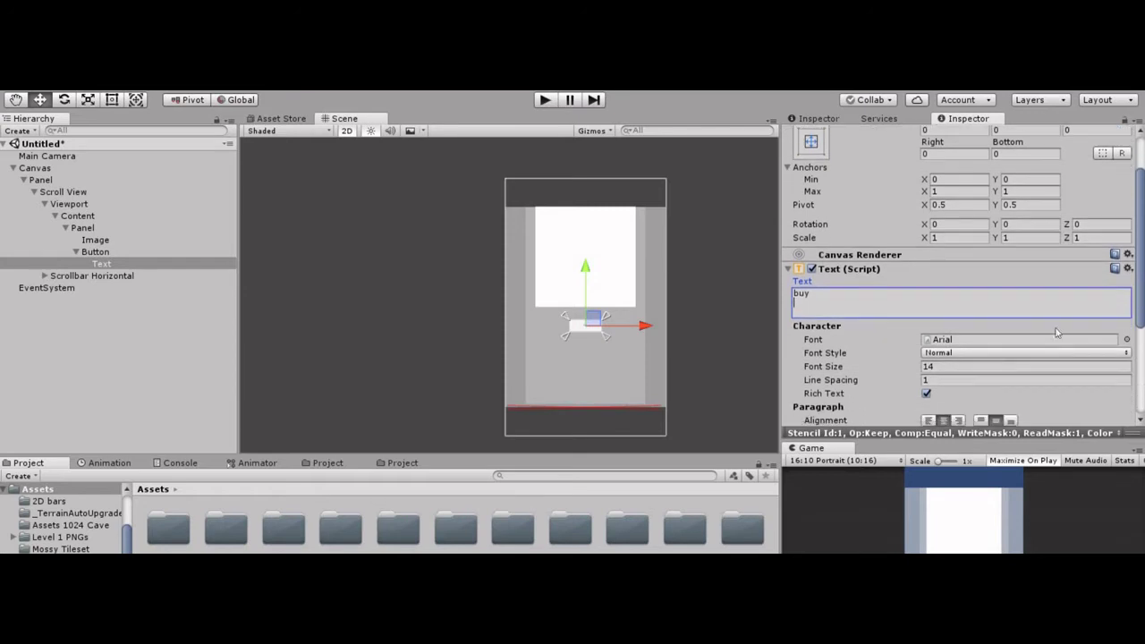
pyautogui.moveTo(883, 371); pyautogui.dragTo(914, 371)
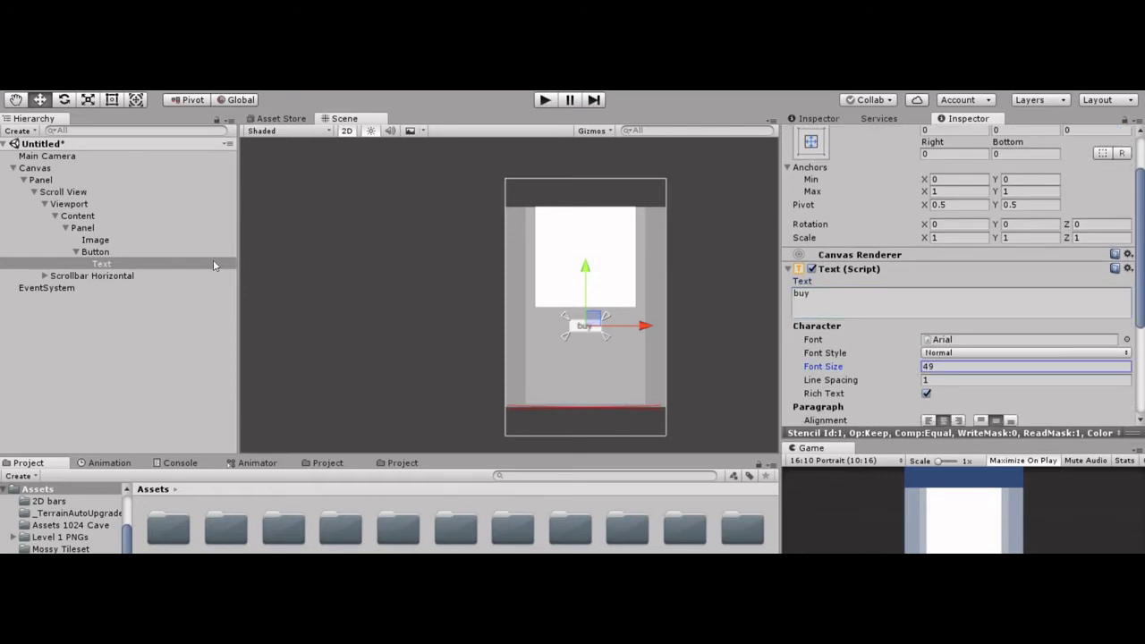
# Duplicate the button, change its label to 'use' and rename it 'use'
pyautogui.click(95, 253)
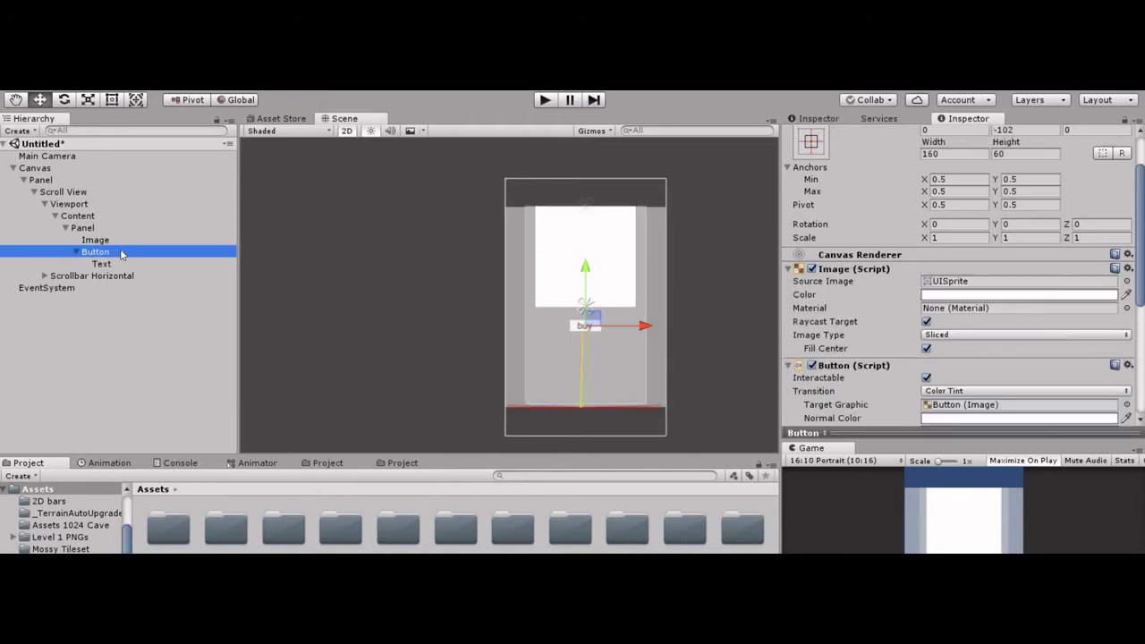
pyautogui.hotkey('ctrl', 'd')
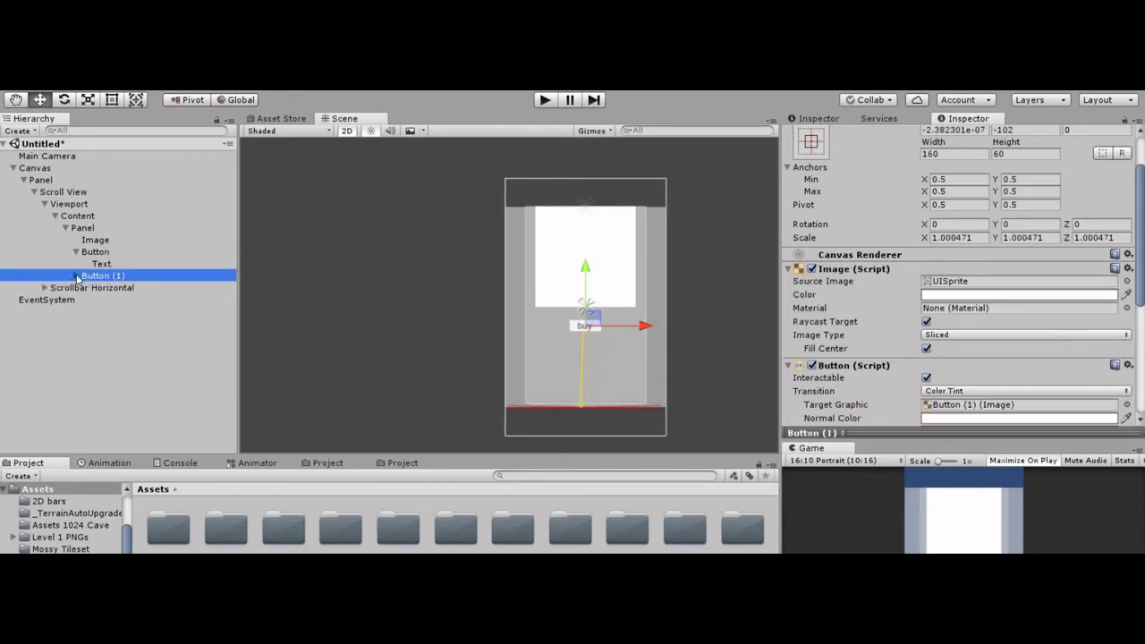
pyautogui.click(75, 276)
pyautogui.click(119, 287)
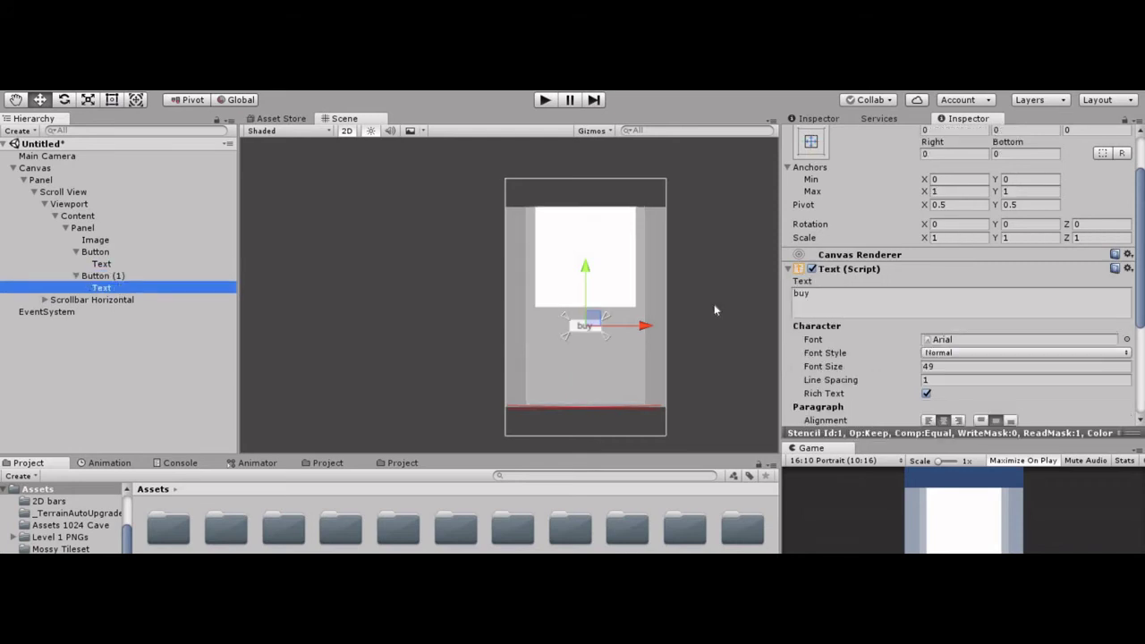
pyautogui.click(817, 301)
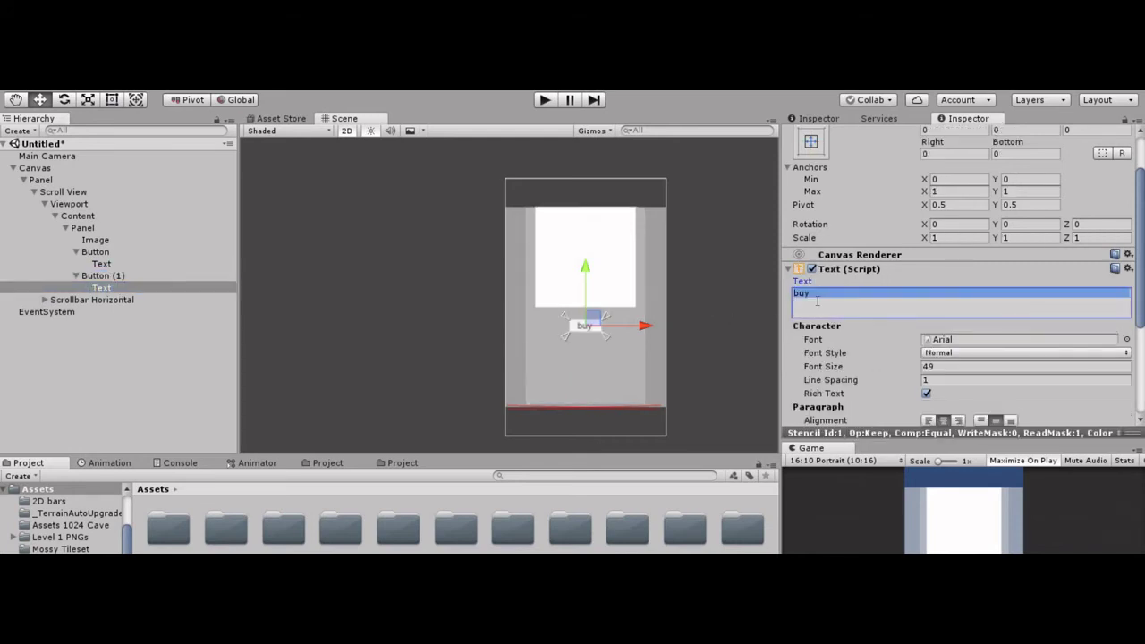
pyautogui.write('use')
pyautogui.press('Return')
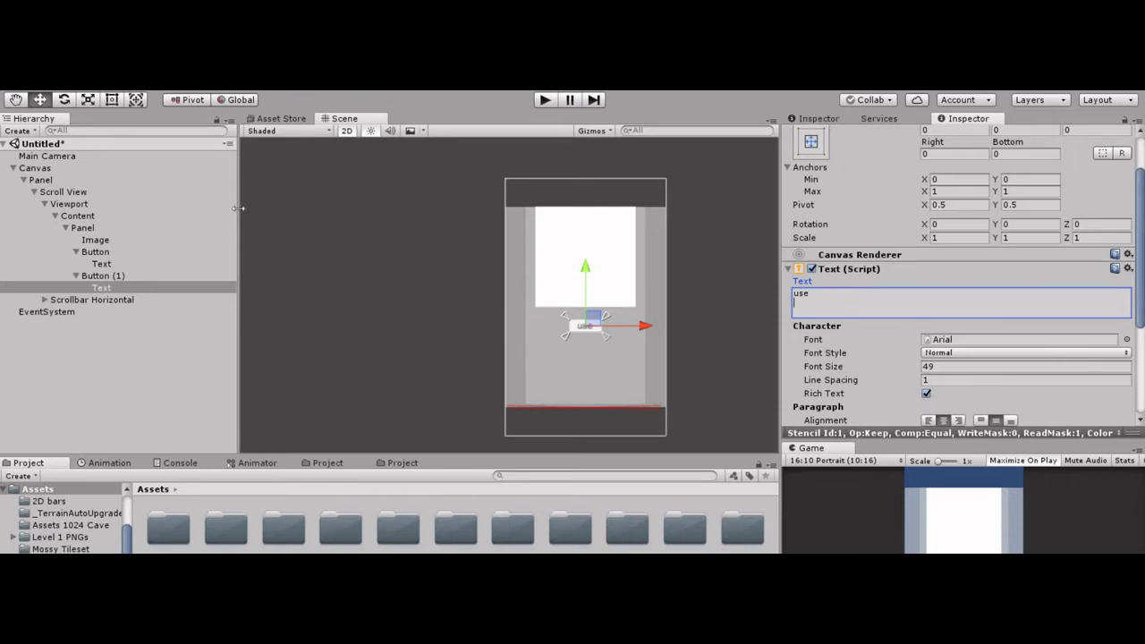
pyautogui.doubleClick(106, 279)
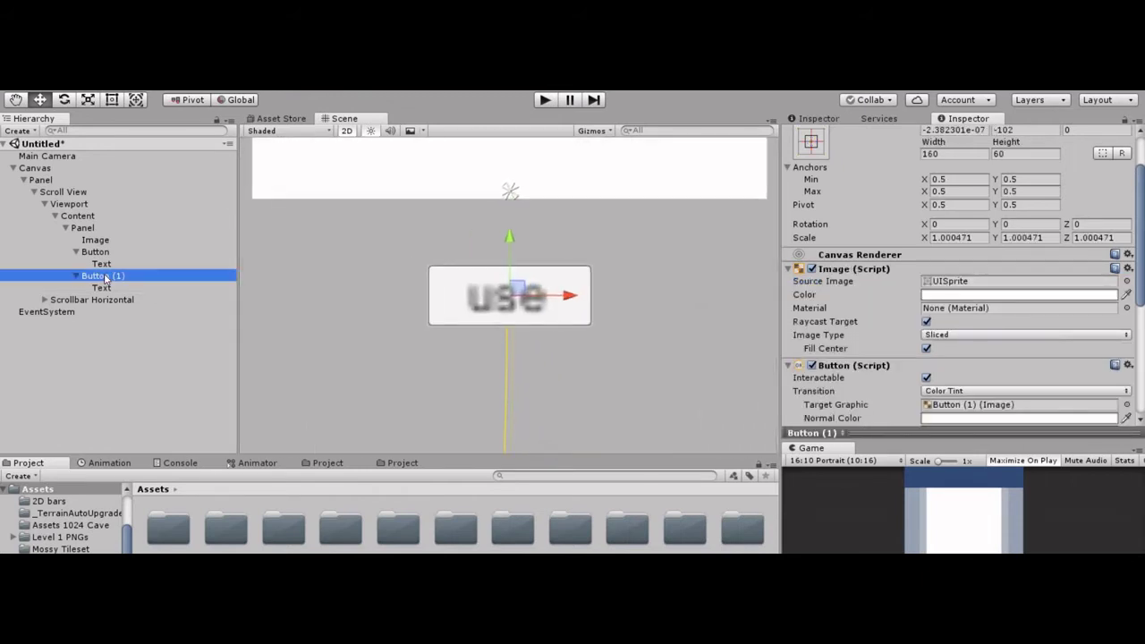
pyautogui.click(106, 279)
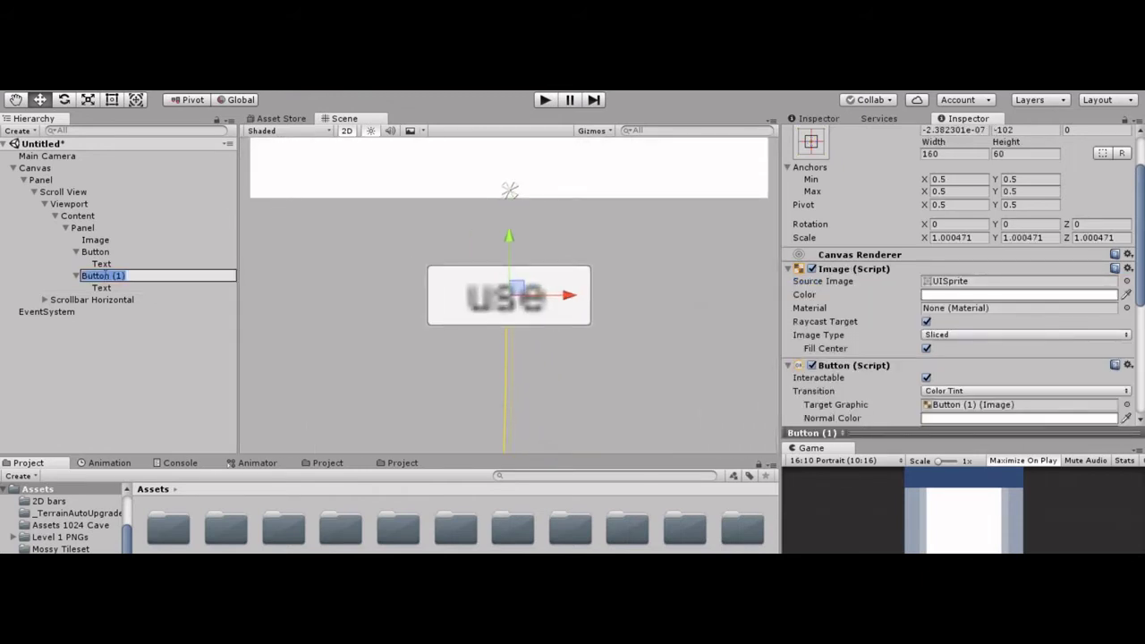
pyautogui.write('use')
pyautogui.press('Return')
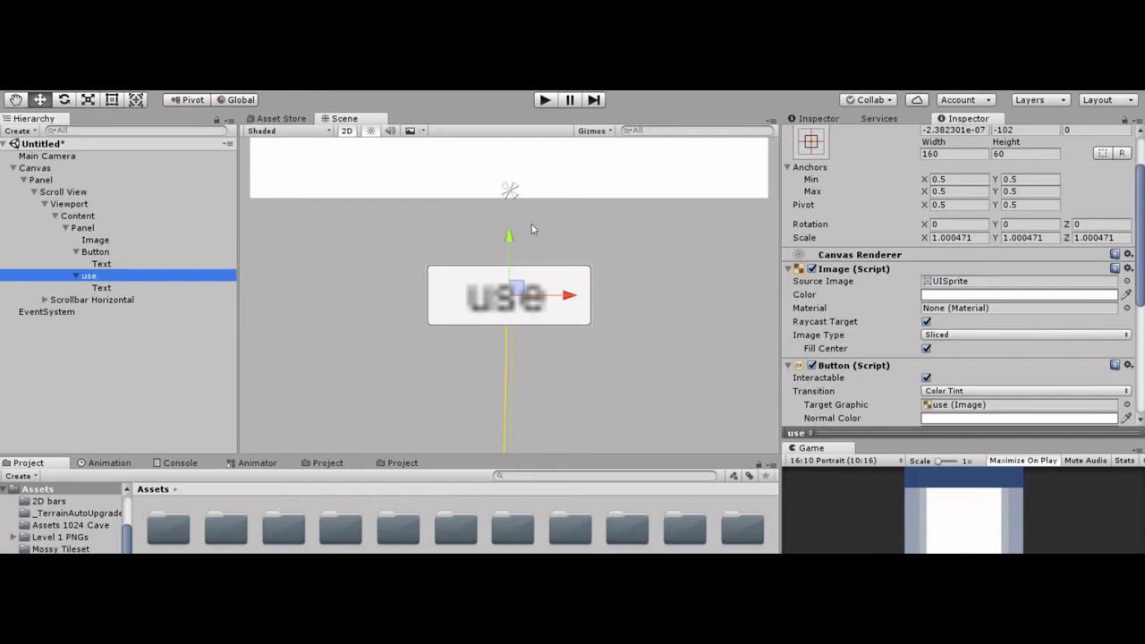
# Move the use button below the buy button and zoom out to view the canvas
pyautogui.moveTo(514, 236); pyautogui.dragTo(526, 332)
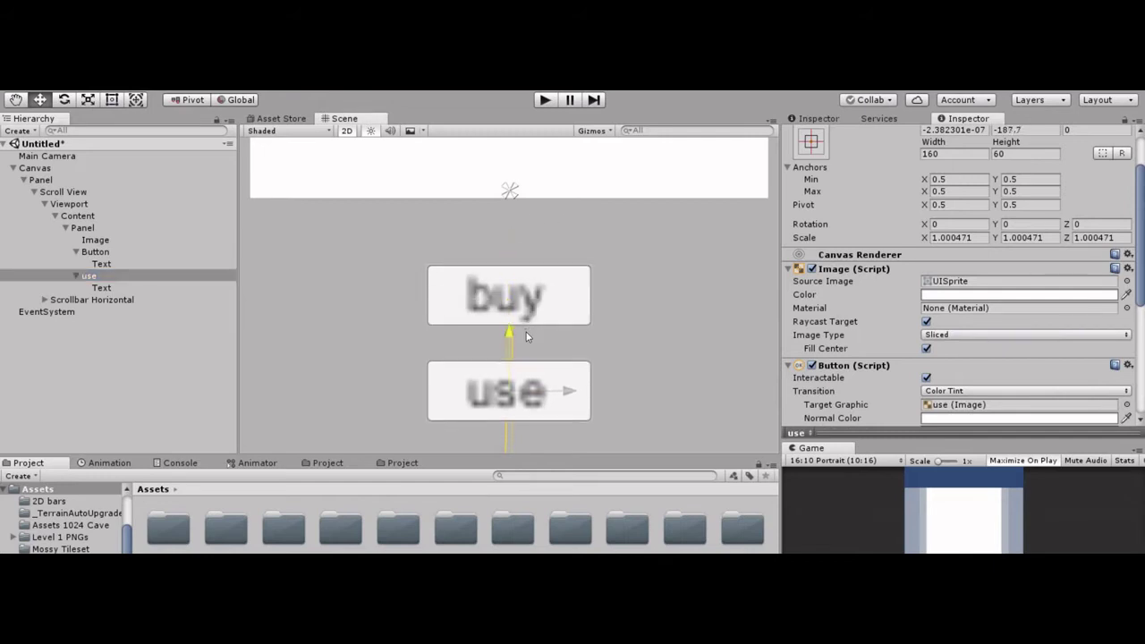
pyautogui.scroll(-4, 557, 331)
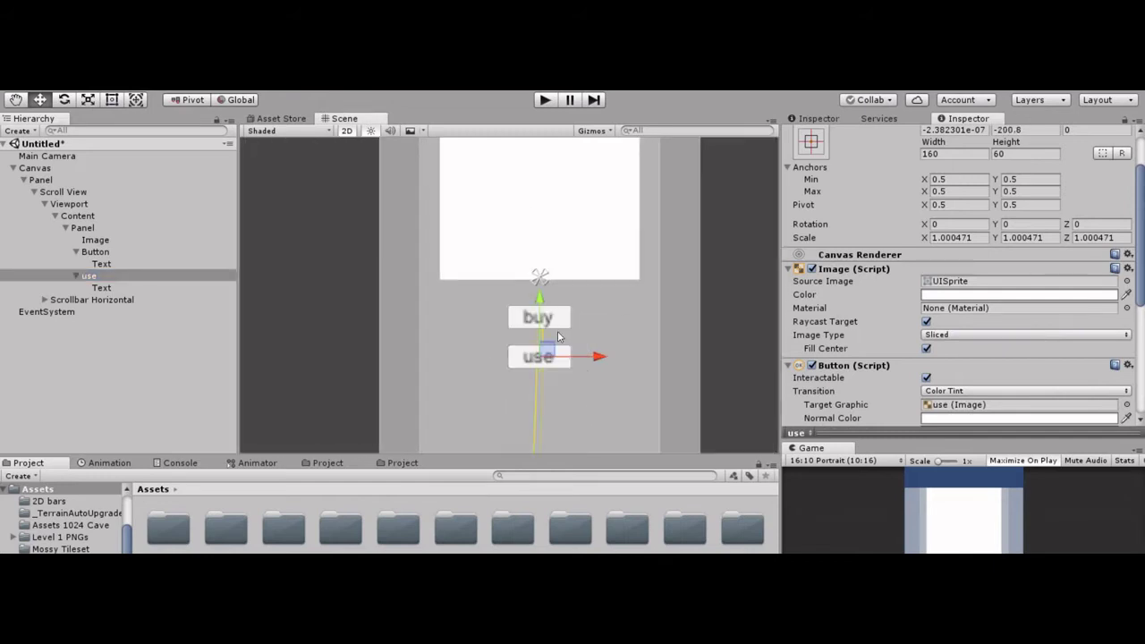
pyautogui.scroll(-3, 558, 331)
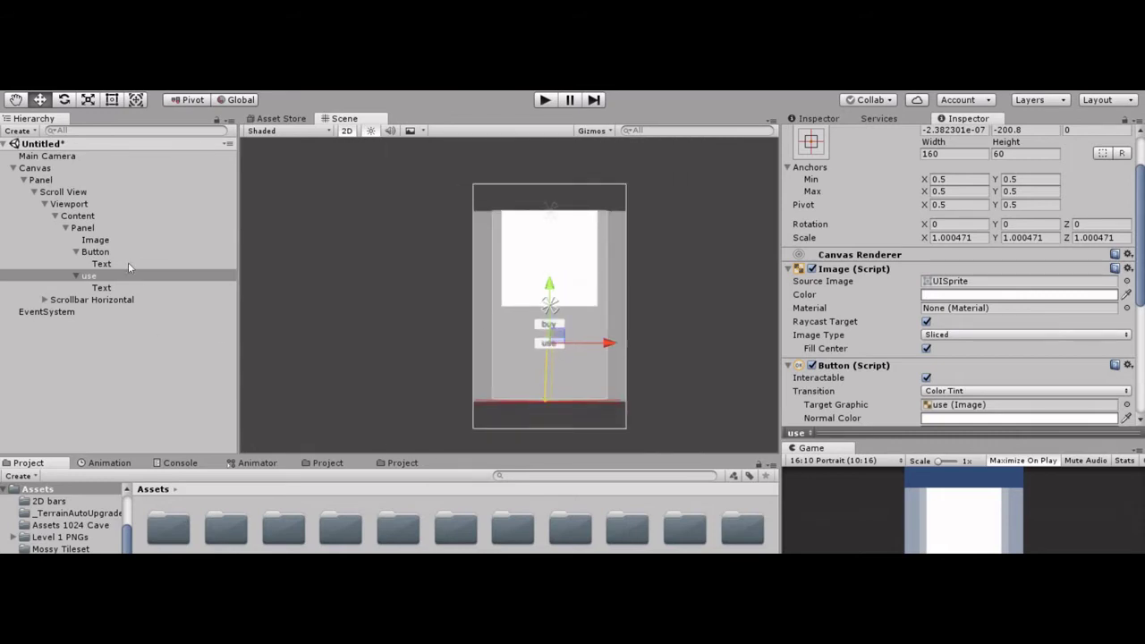
# Add a Content Size Fitter to Content with Horizontal Fit set to Preferred Size
pyautogui.click(87, 215)
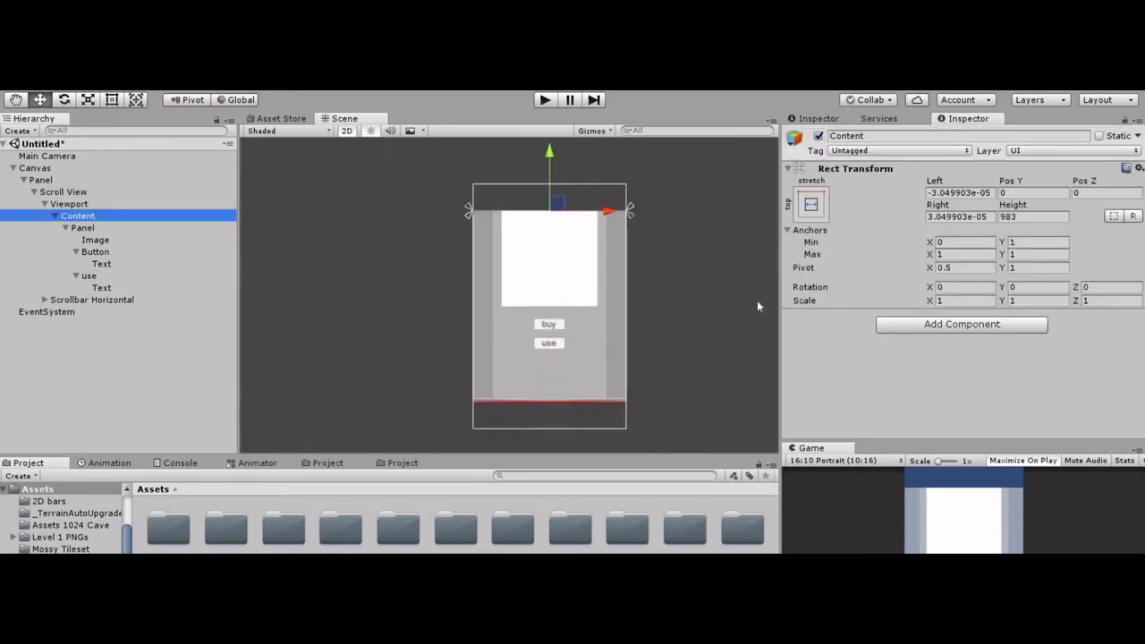
pyautogui.click(1001, 326)
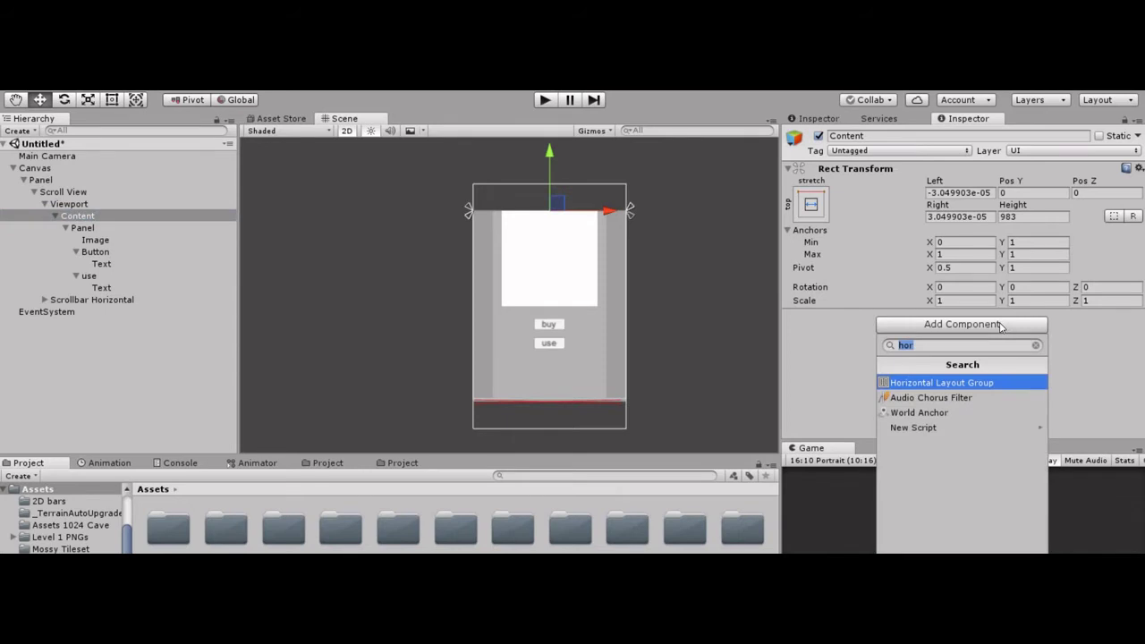
pyautogui.write('content')
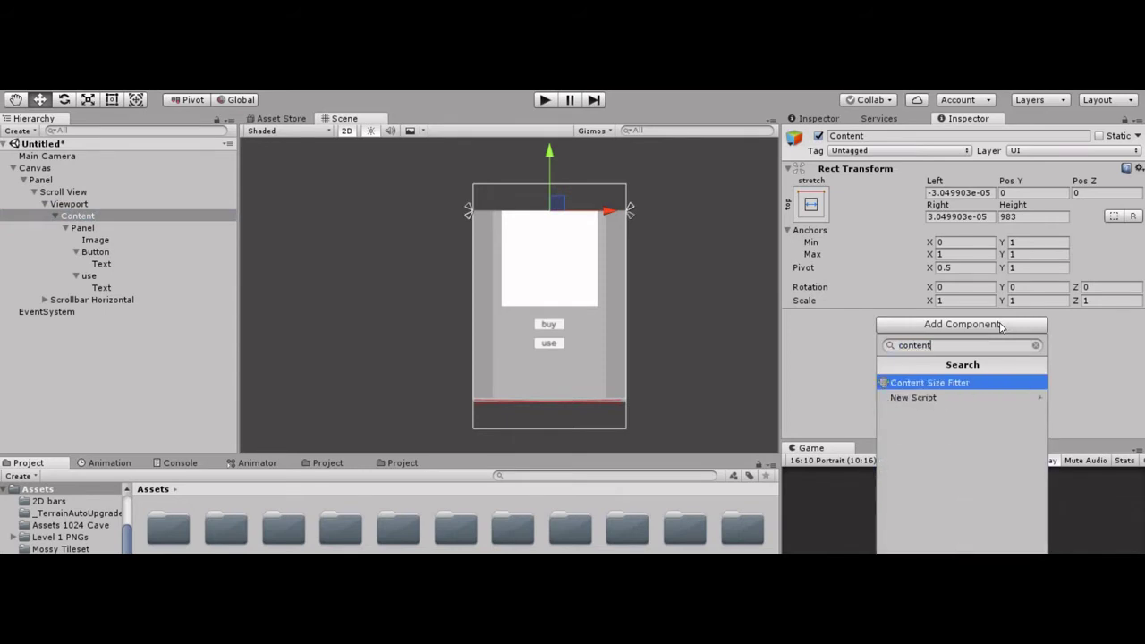
pyautogui.press('Return')
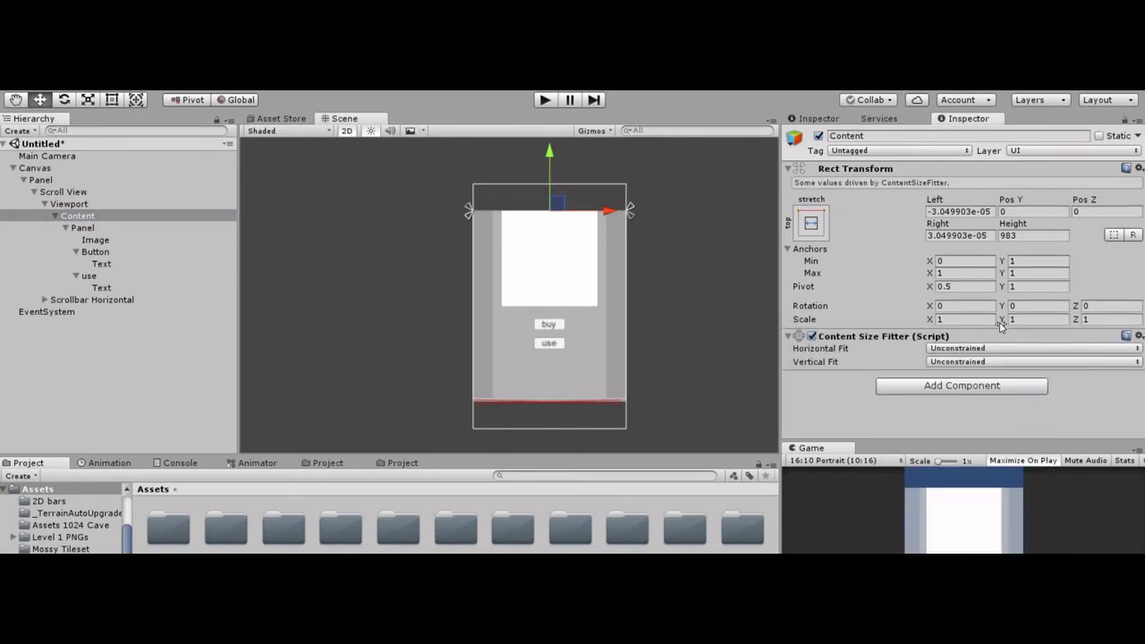
pyautogui.click(958, 348)
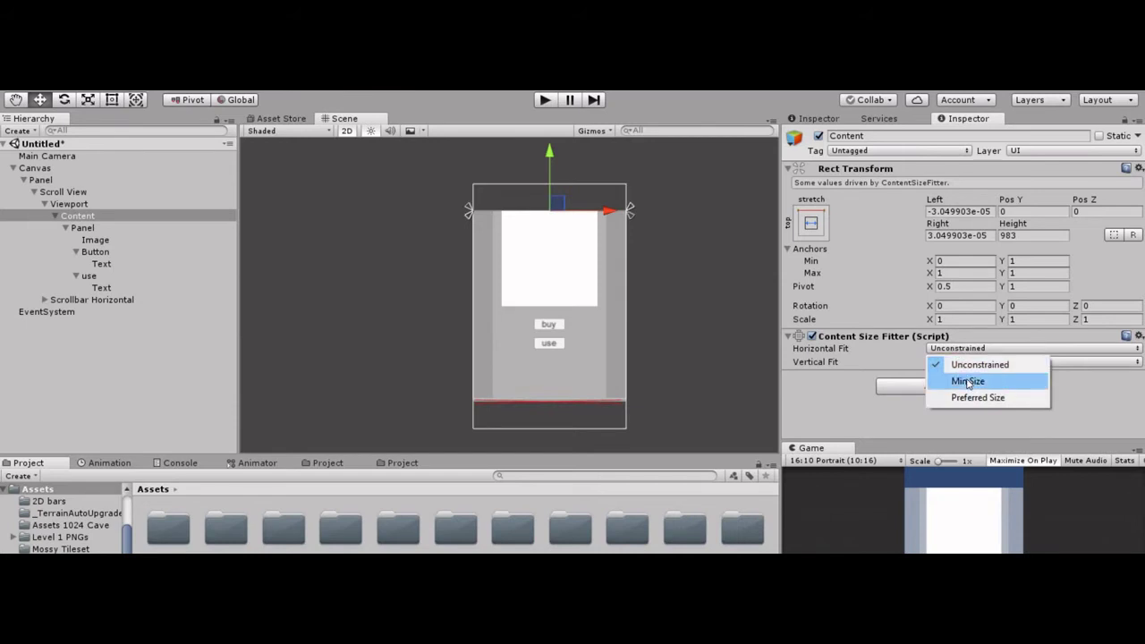
pyautogui.click(973, 398)
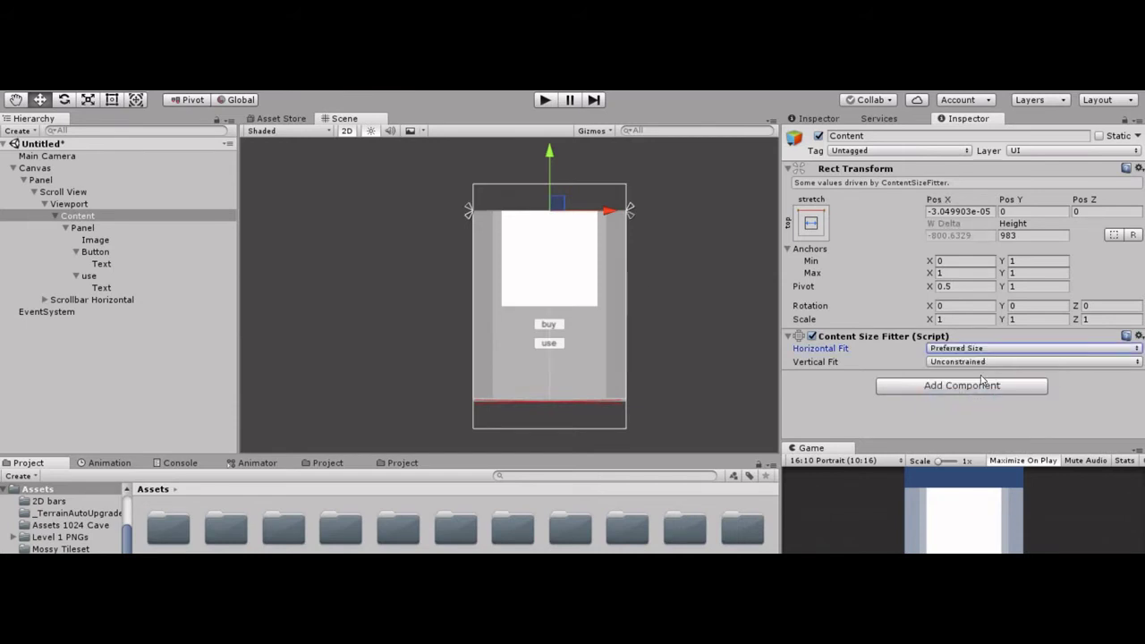
# Add a Horizontal Layout Group to Content
pyautogui.click(991, 384)
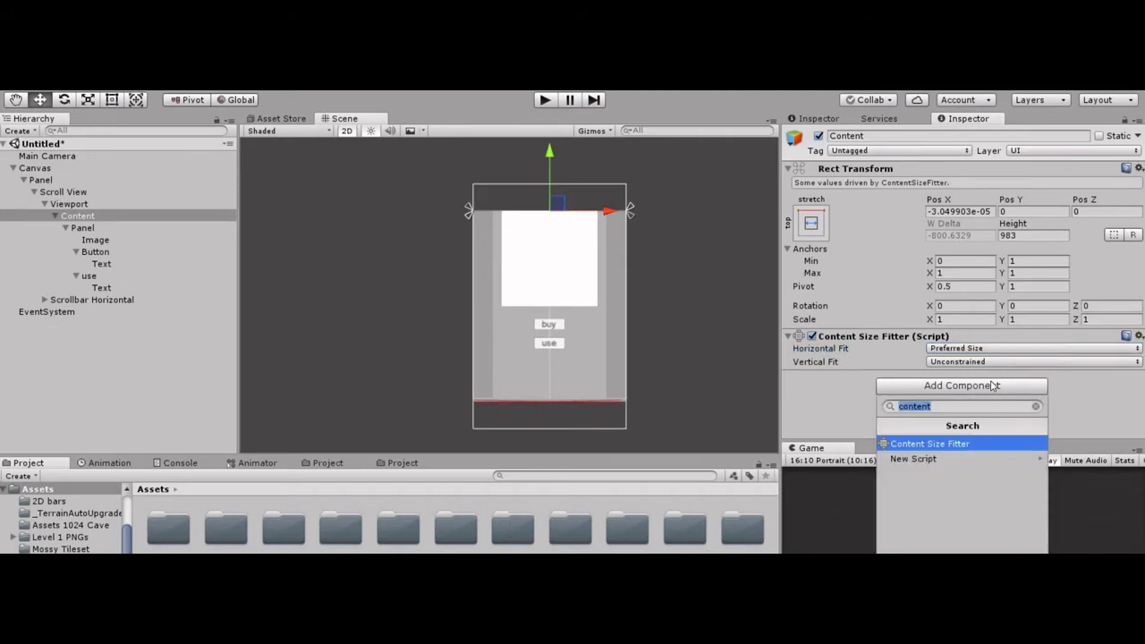
pyautogui.write('hori')
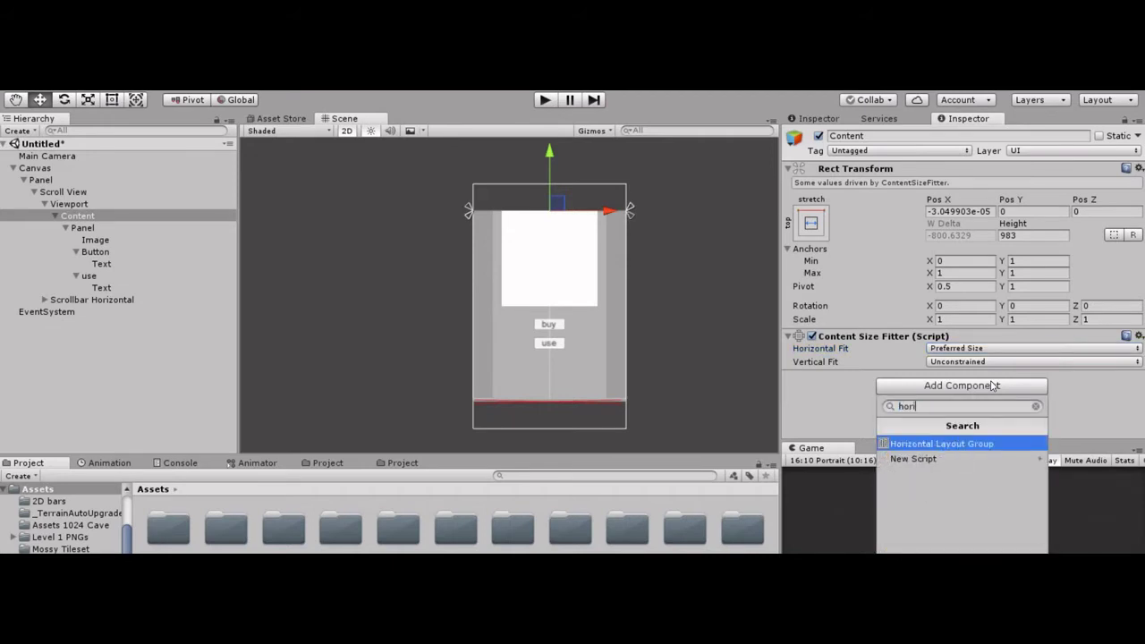
pyautogui.press('Return')
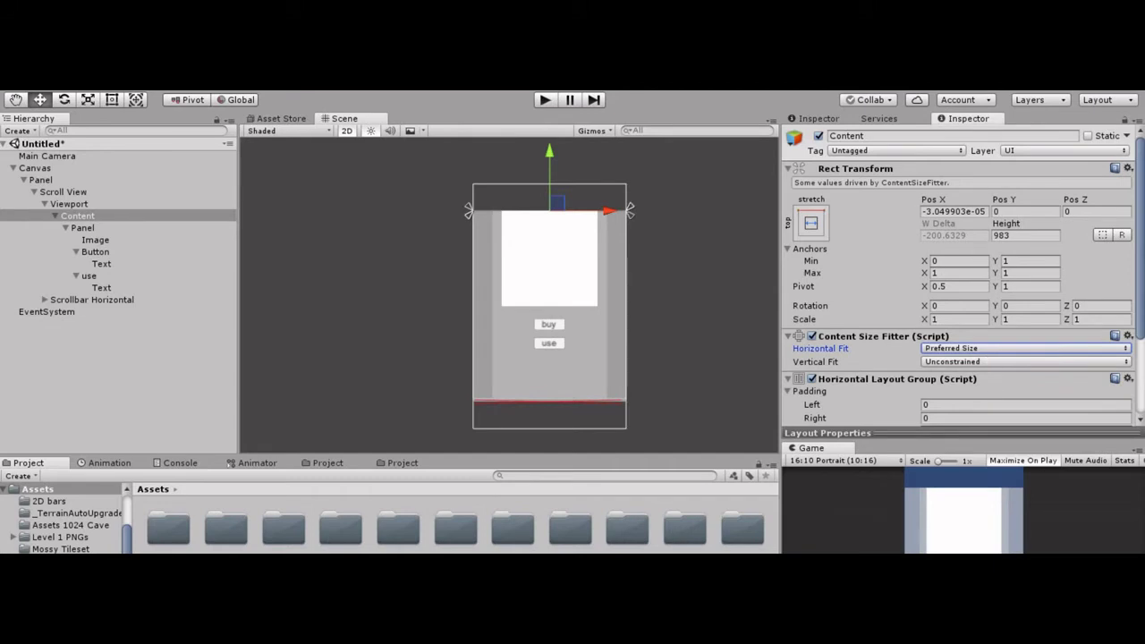
# Give Content's Horizontal Layout Group left and right padding of 100 and Middle Left child alignment
pyautogui.scroll(-5, 1141, 311)
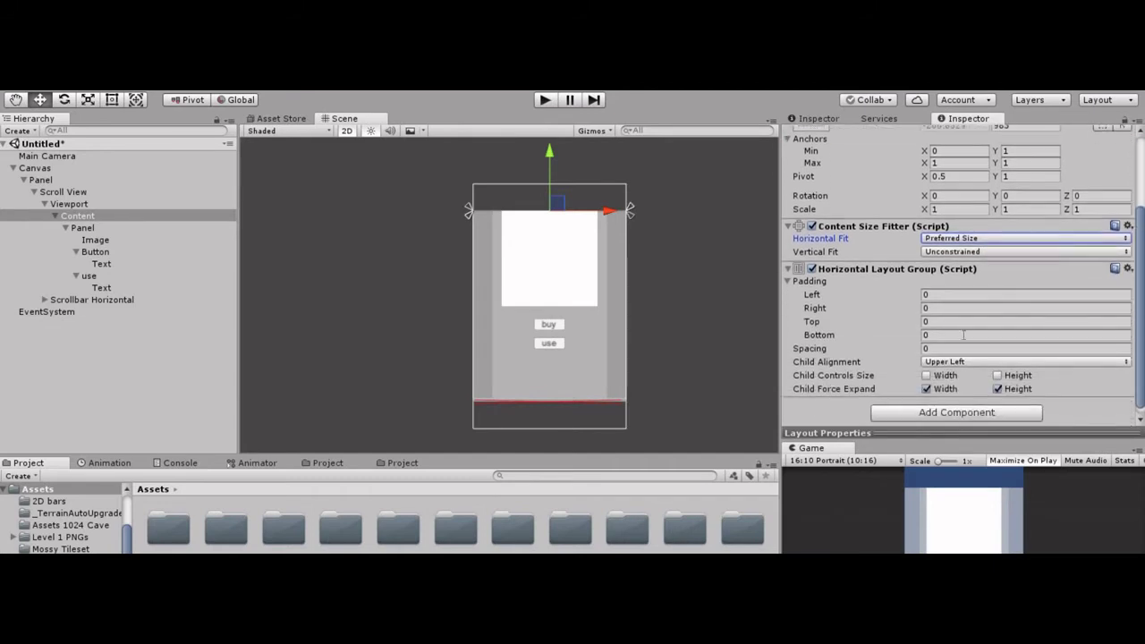
pyautogui.click(935, 293)
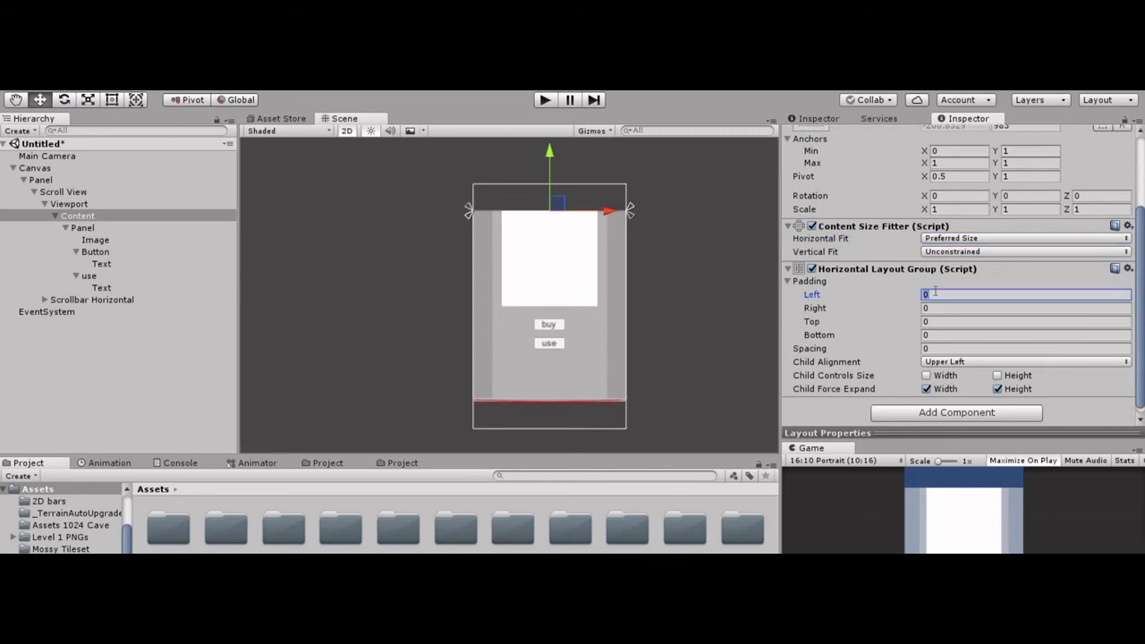
pyautogui.write('200')
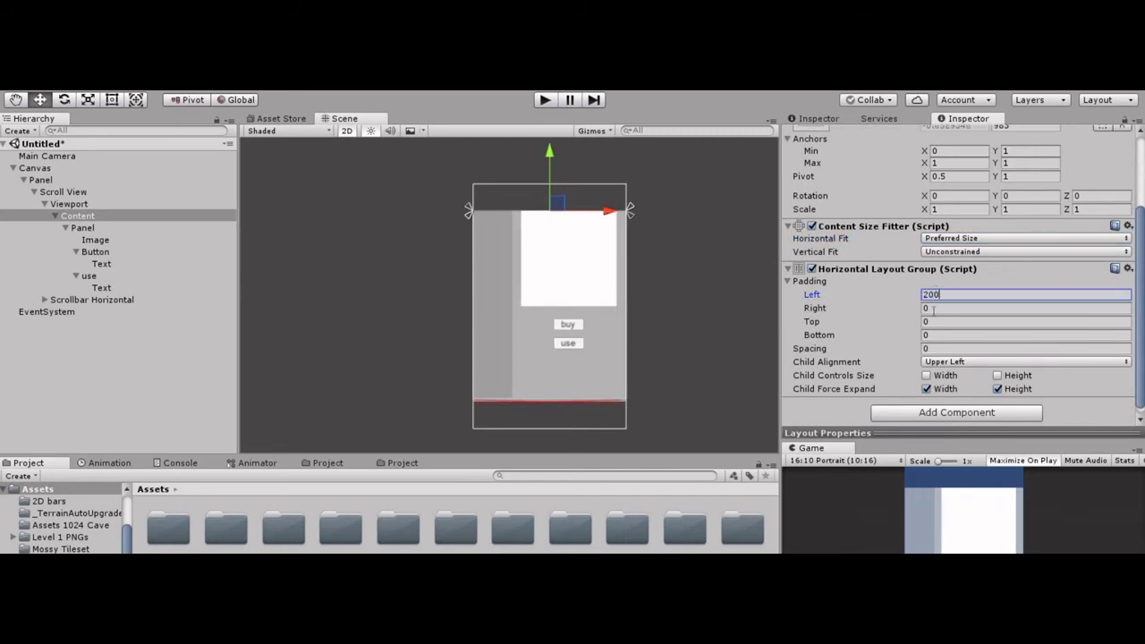
pyautogui.press('BackSpace')
pyautogui.press('BackSpace')
pyautogui.press('BackSpace')
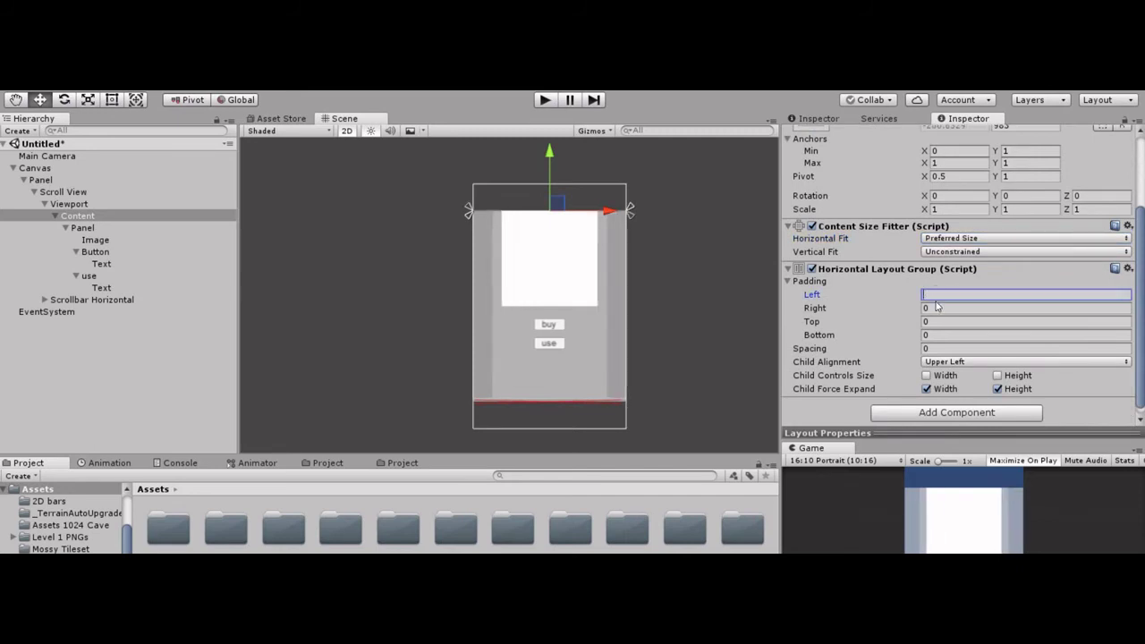
pyautogui.write('100')
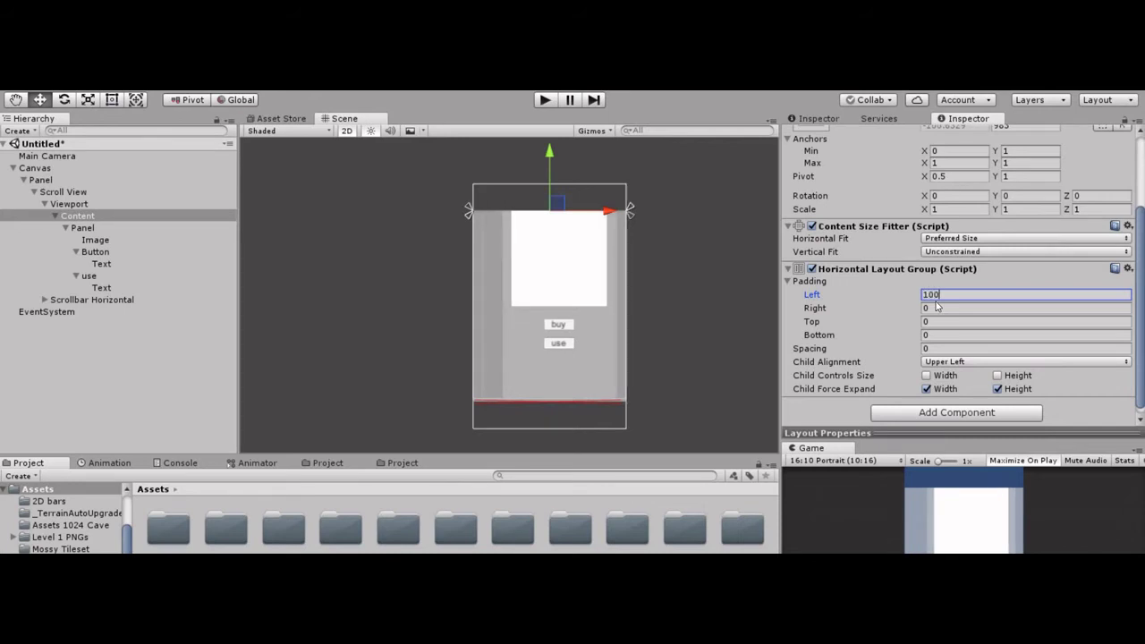
pyautogui.click(937, 307)
pyautogui.write('100')
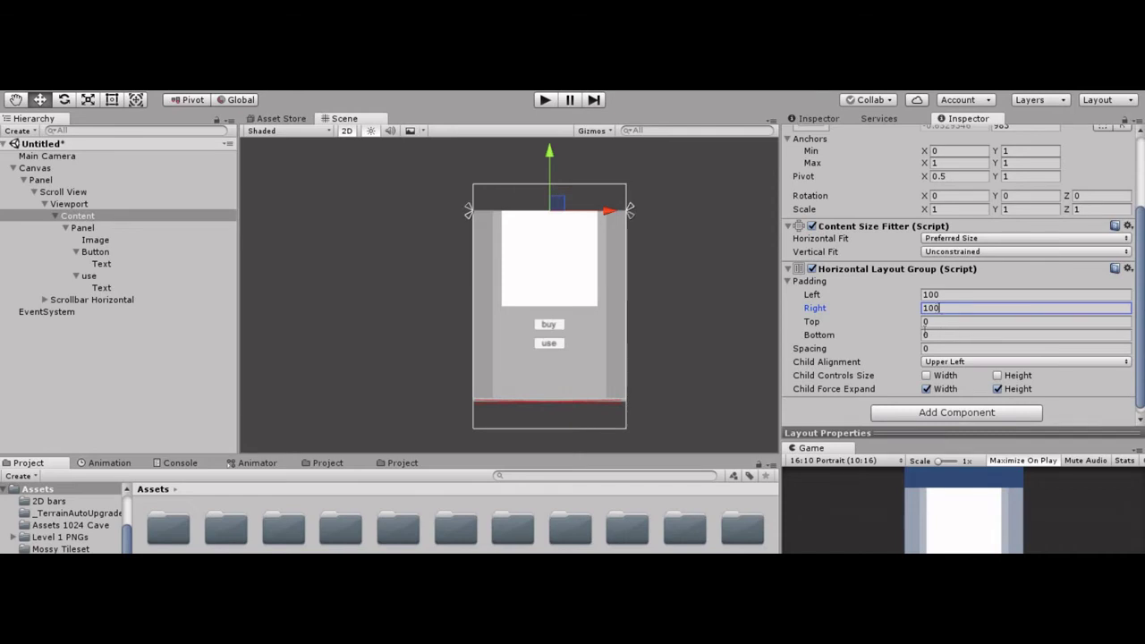
pyautogui.click(947, 362)
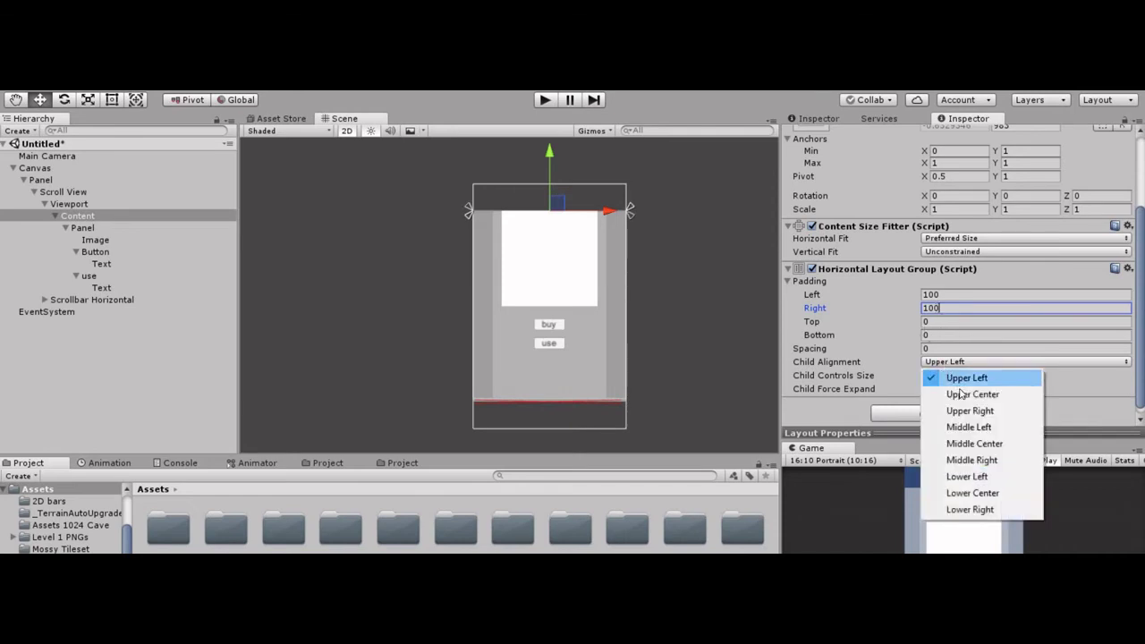
pyautogui.click(978, 429)
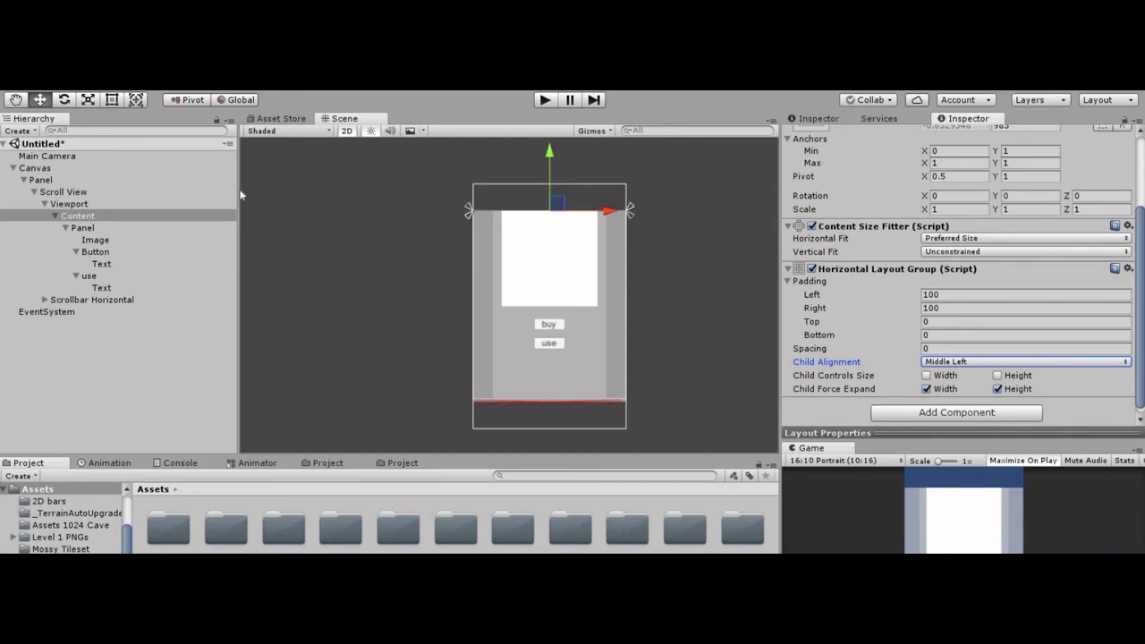
pyautogui.click(35, 192)
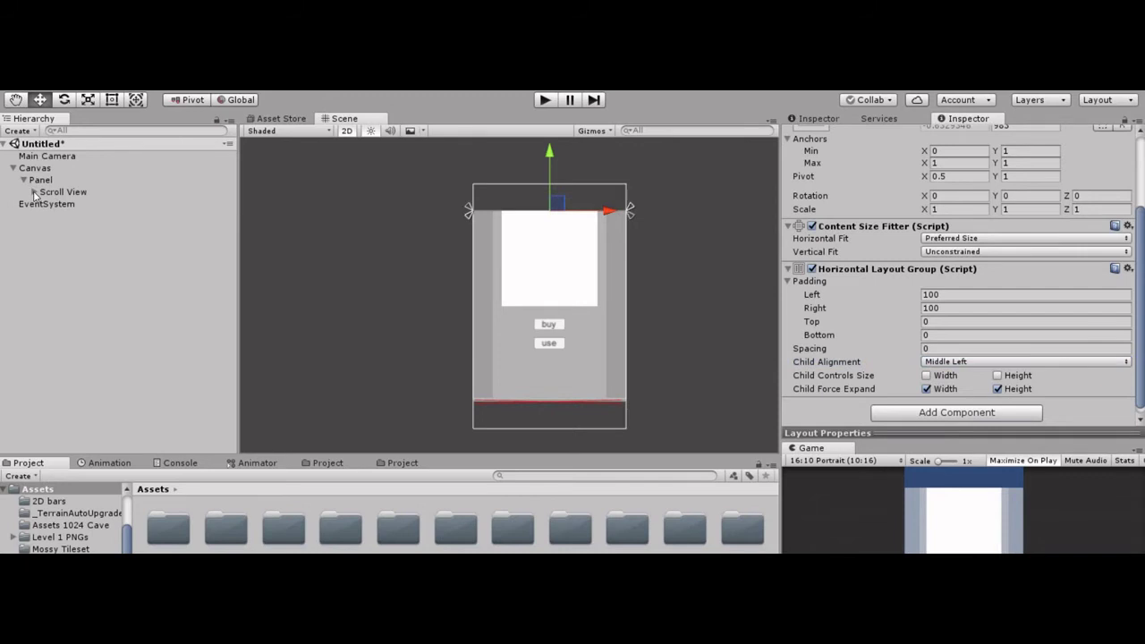
# Create a new UI Panel as a child of the outer Panel
pyautogui.click(47, 181)
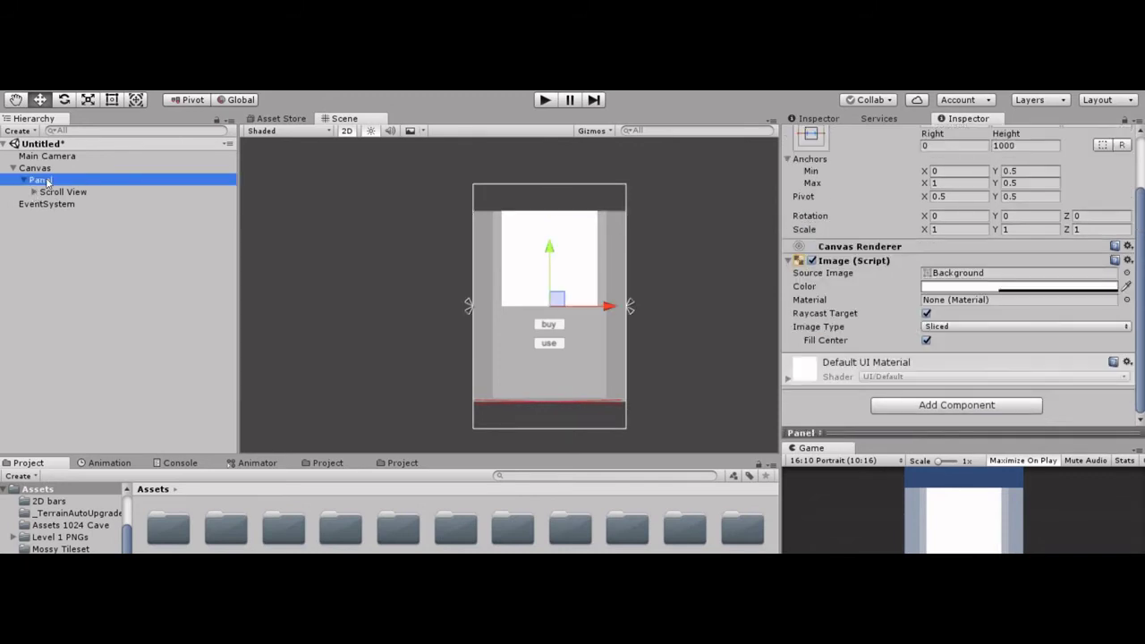
pyautogui.rightClick(46, 181)
pyautogui.moveTo(112, 419)
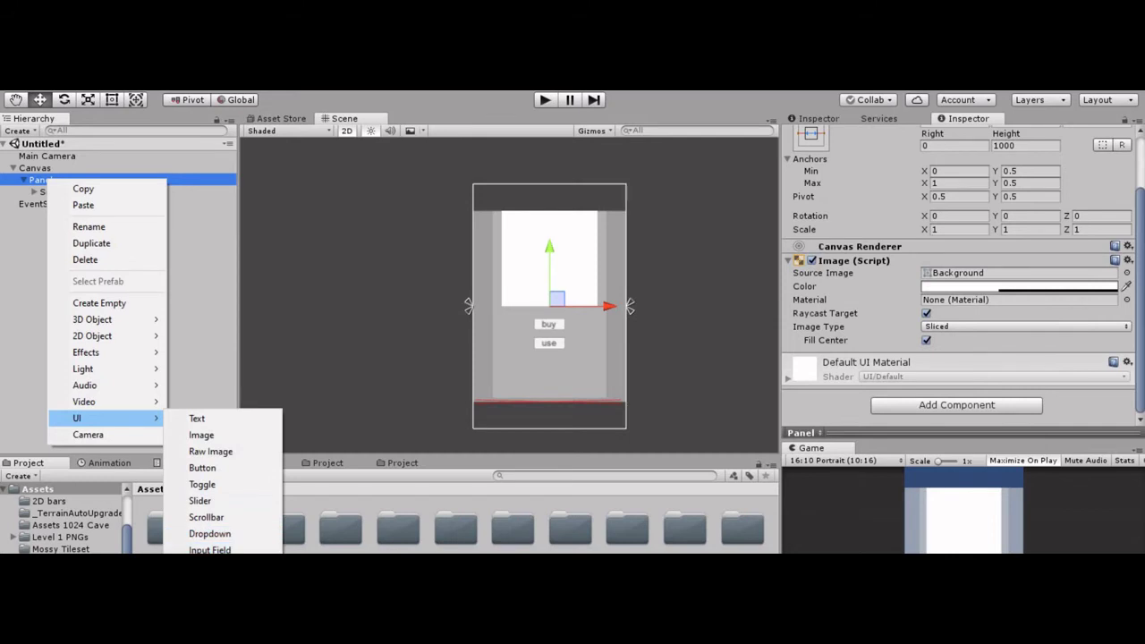
pyautogui.click(201, 584)
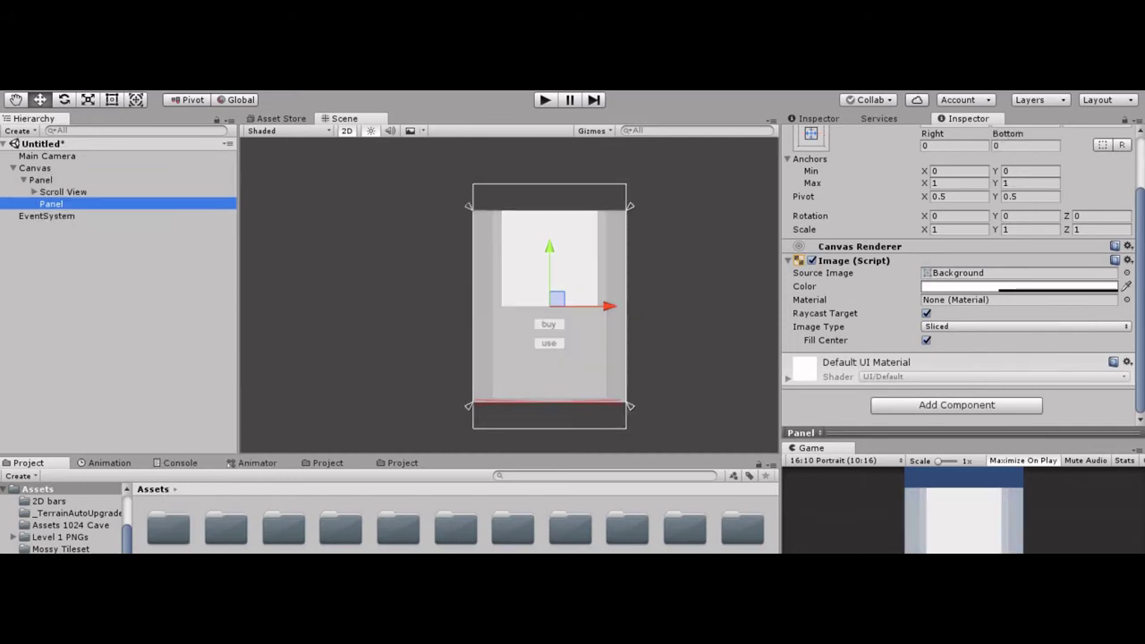
# Anchor and pivot the new panel at bottom centre, sized 640 wide by 50 high
pyautogui.click(810, 135)
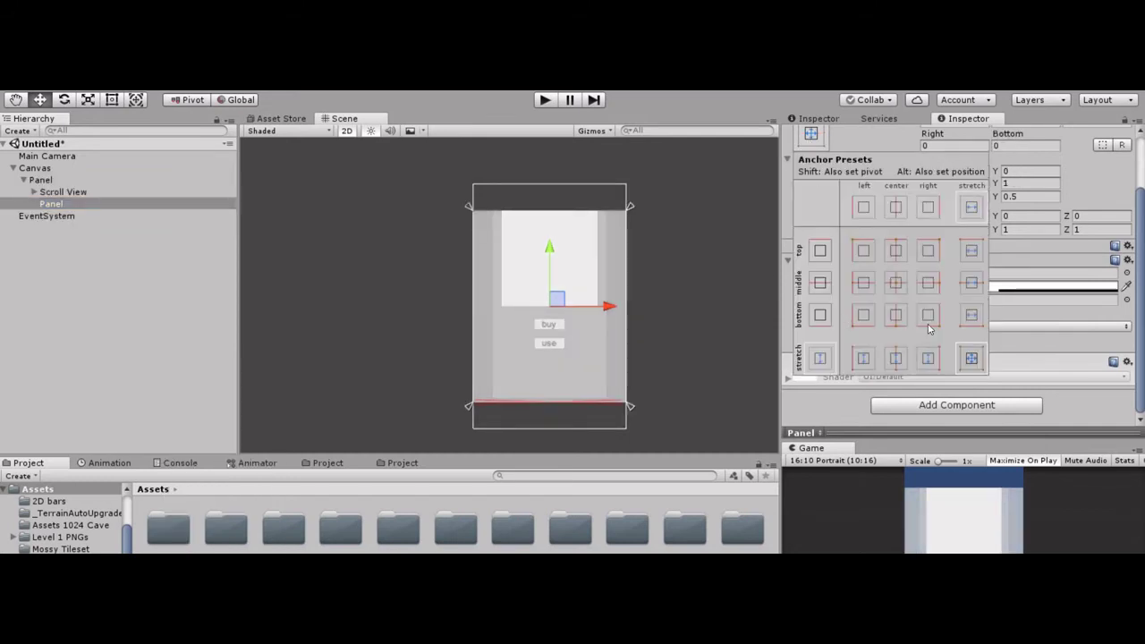
pyautogui.hotkey('shift', 'alt')
pyautogui.click(811, 135)
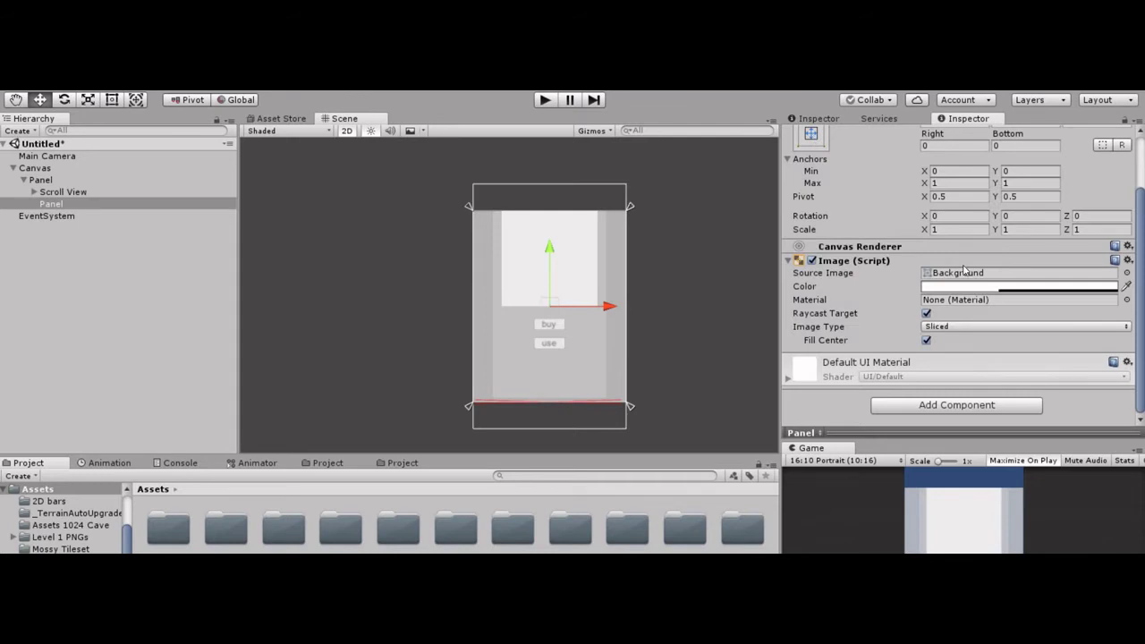
pyautogui.click(810, 134)
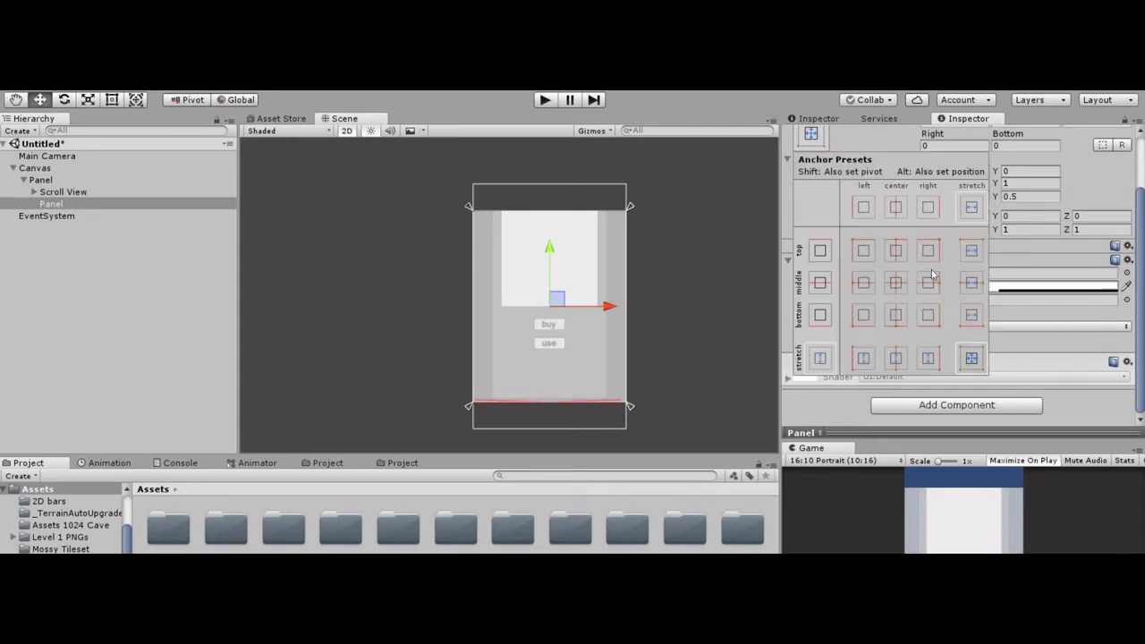
pyautogui.hotkey('shift', 'alt')
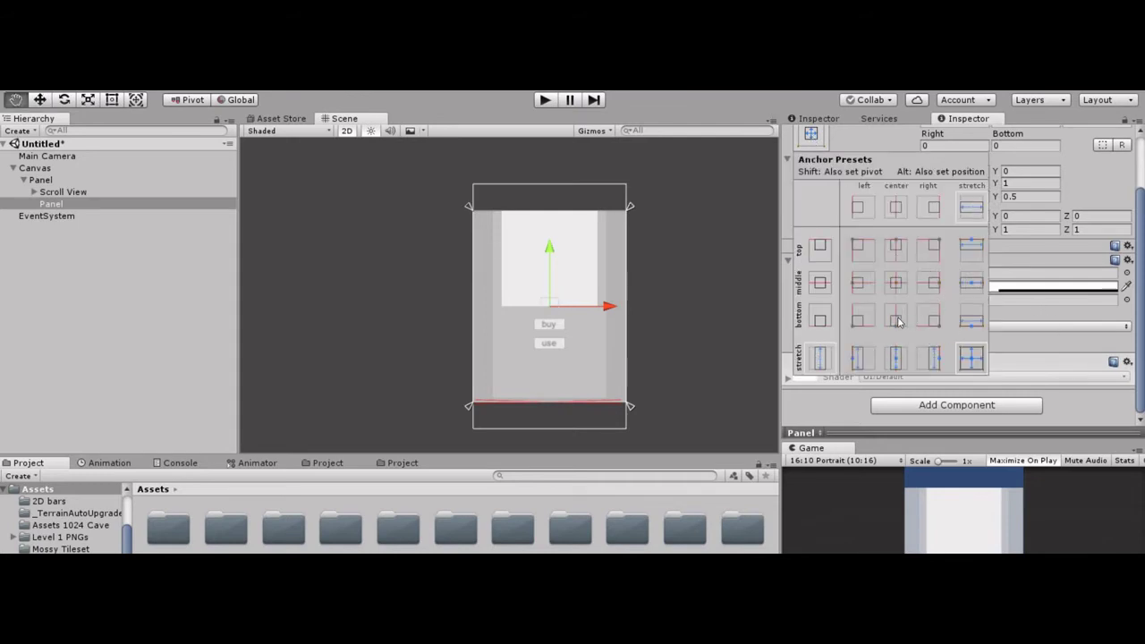
pyautogui.keyDown('alt'); pyautogui.keyDown('shift'); pyautogui.click(907, 323); pyautogui.keyUp('shift'); pyautogui.keyUp('alt')
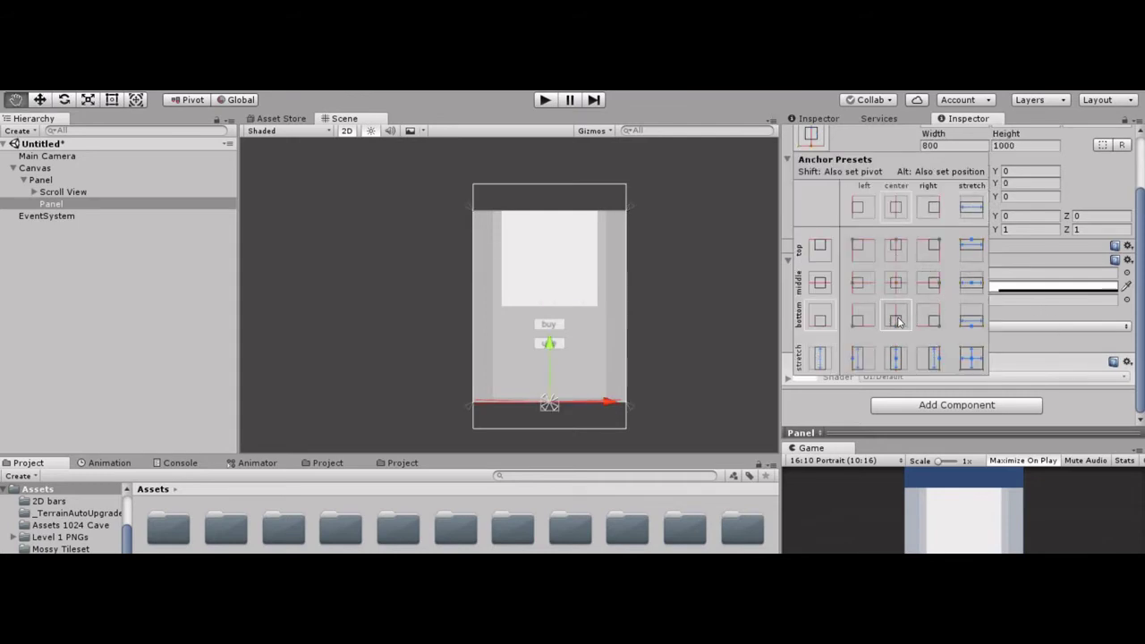
pyautogui.click(1031, 145)
pyautogui.write('50')
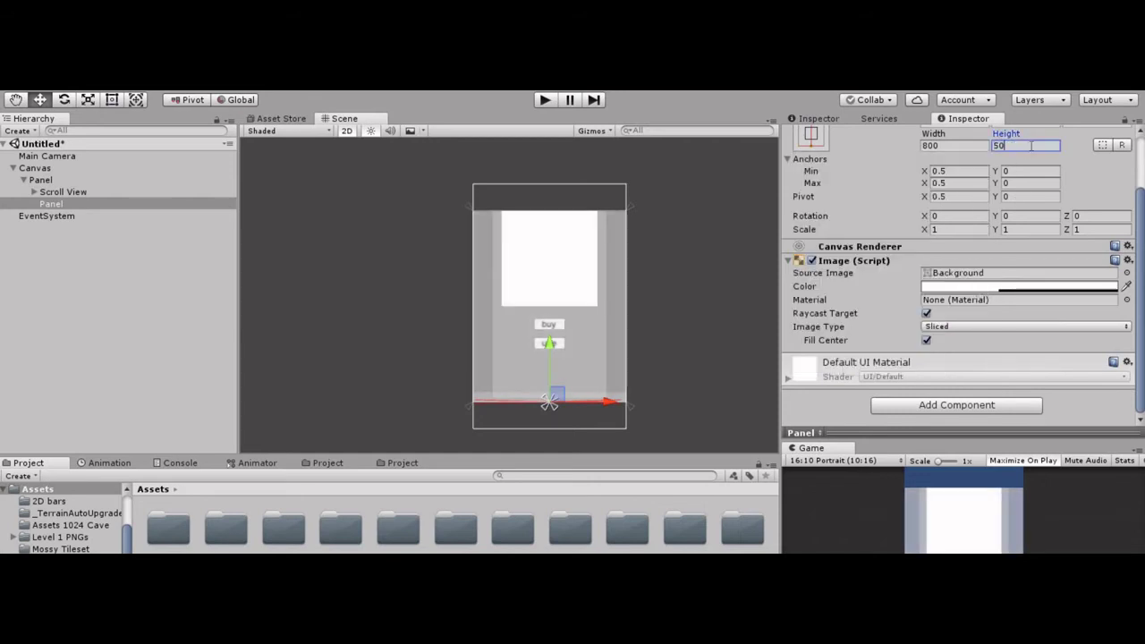
pyautogui.click(960, 146)
pyautogui.write('640')
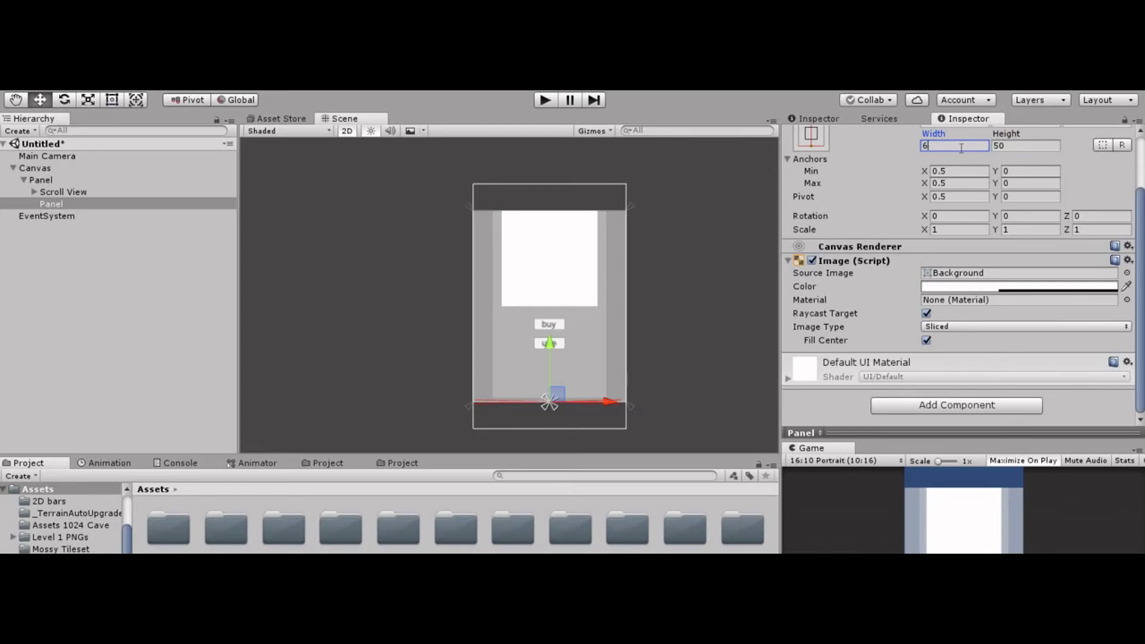
pyautogui.doubleClick(140, 203)
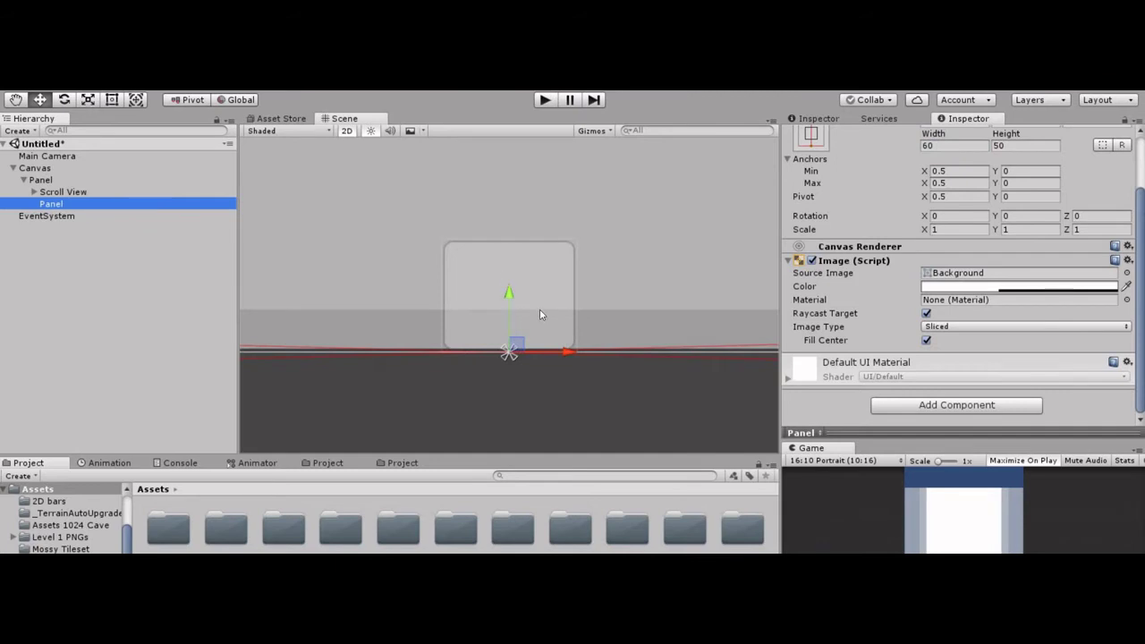
# Set the inner Panel's width to 200
pyautogui.scroll(-6, 539, 309)
pyautogui.scroll(-3, 540, 309)
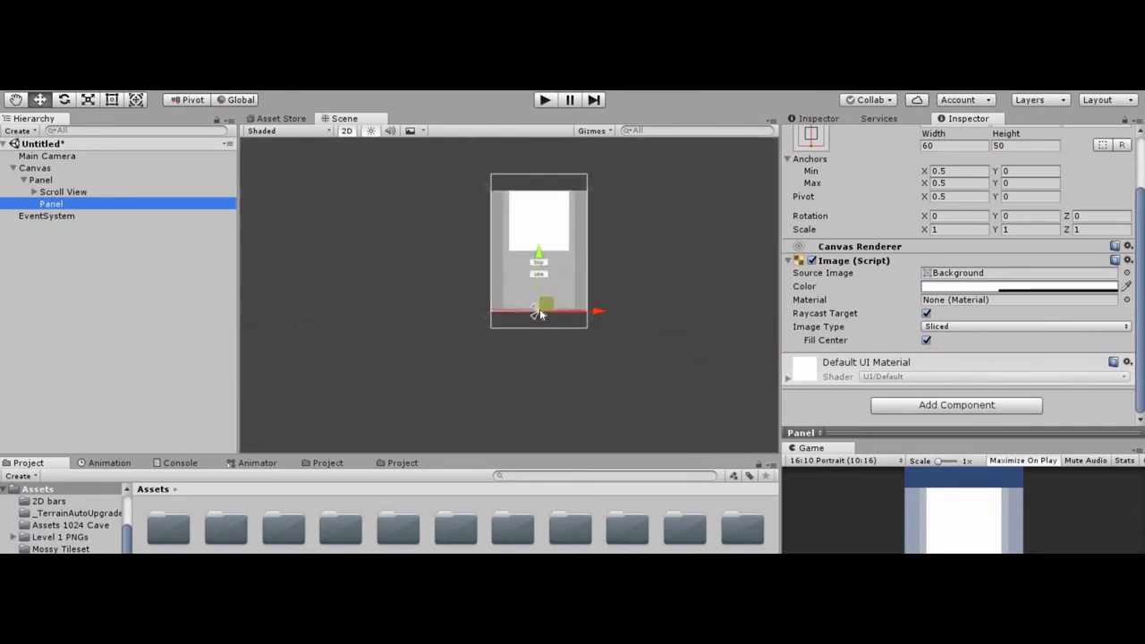
pyautogui.scroll(6, 539, 309)
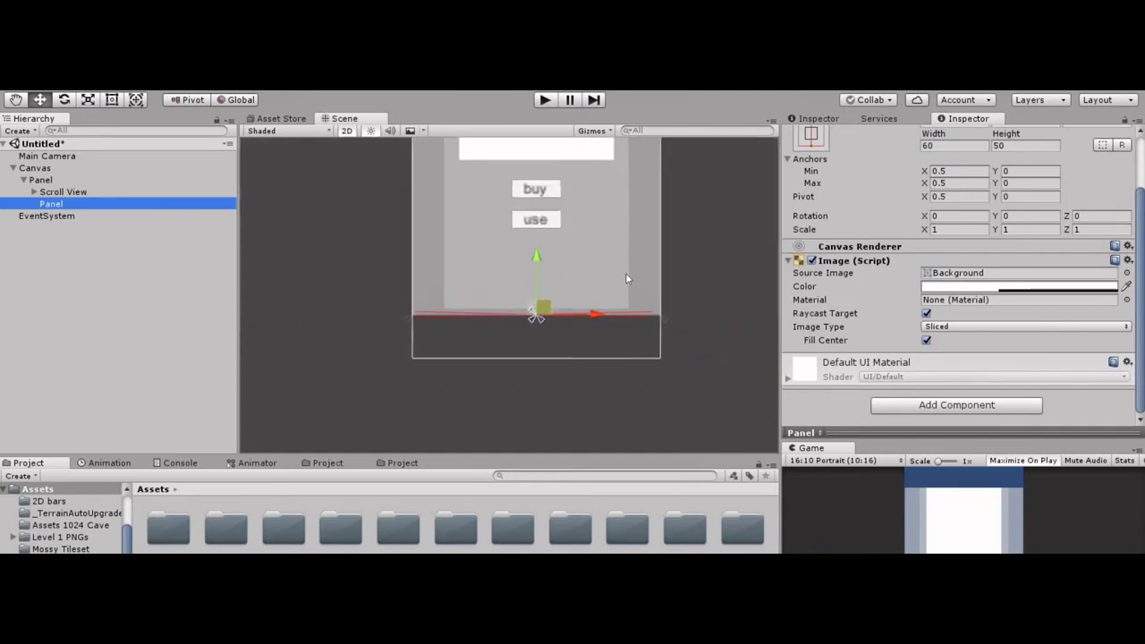
pyautogui.click(973, 144)
pyautogui.write('200')
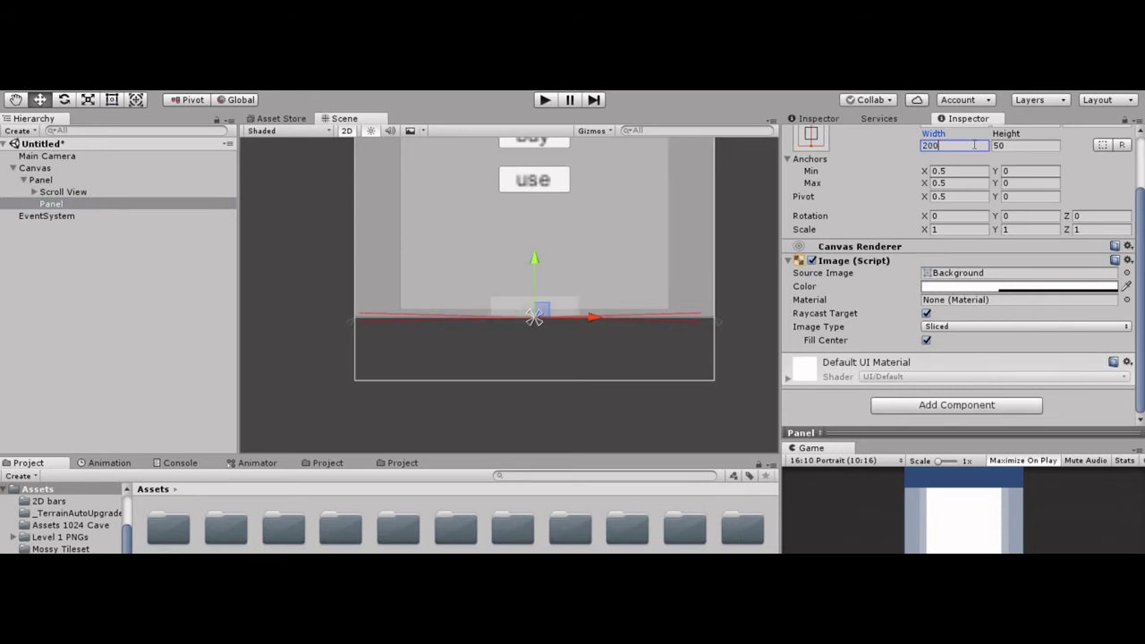
# Add a Horizontal Layout Group to the inner Panel
pyautogui.scroll(-2, 619, 293)
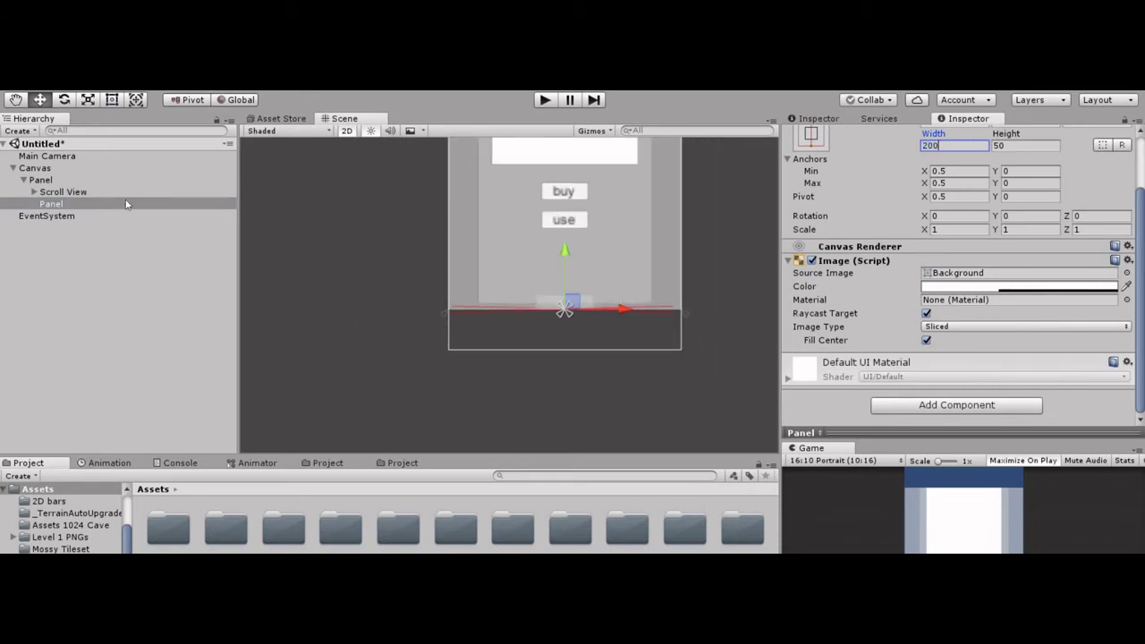
pyautogui.click(985, 407)
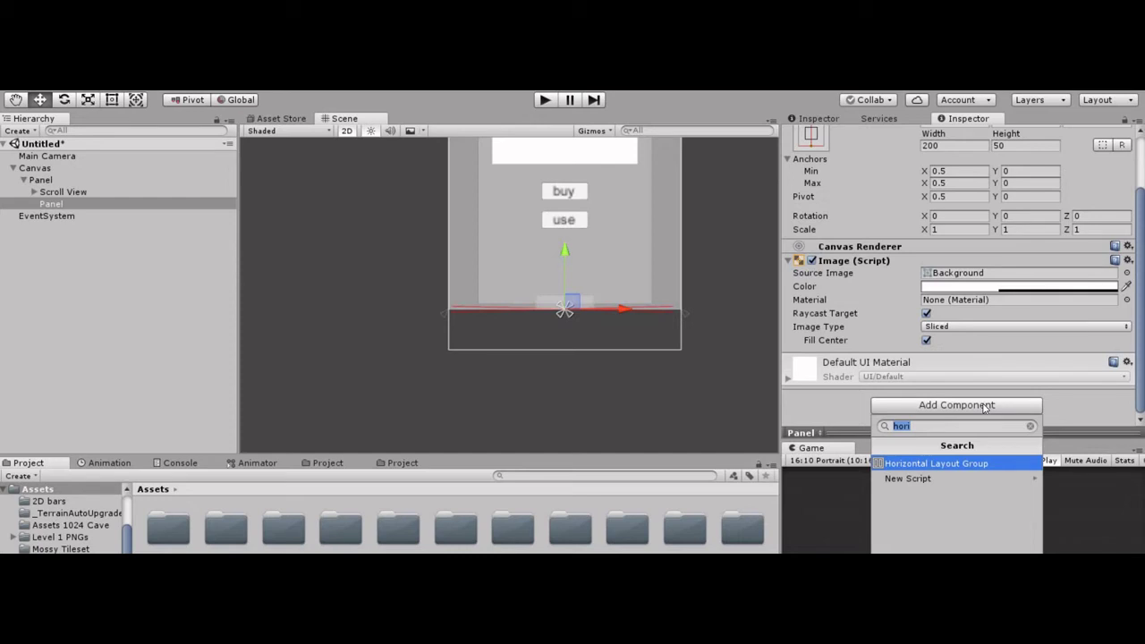
pyautogui.press('Return')
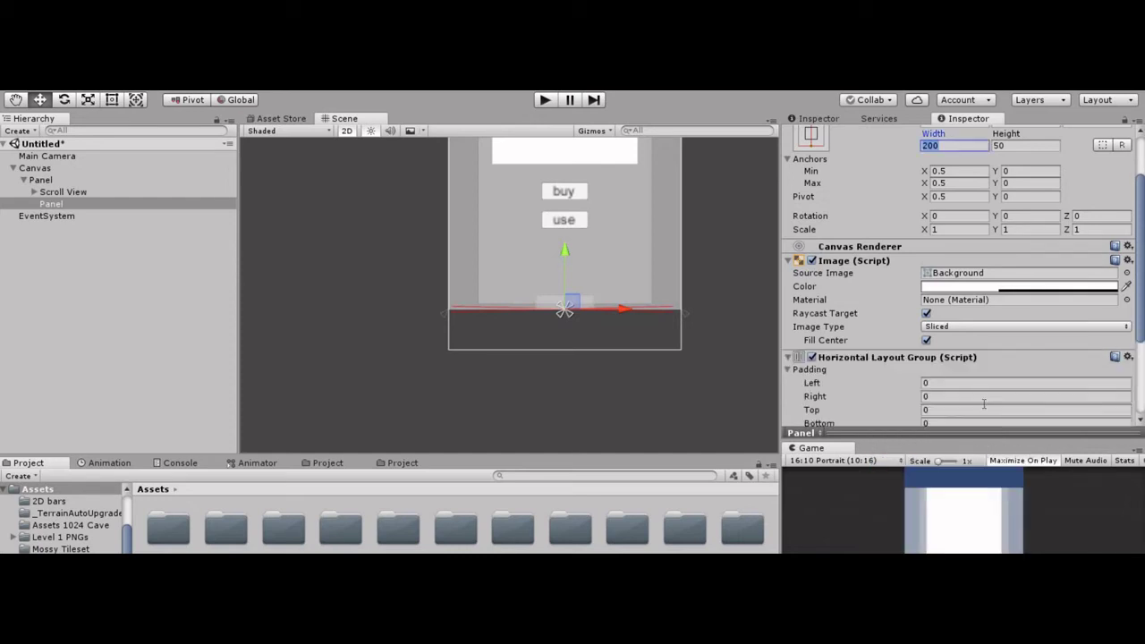
pyautogui.scroll(-3, 985, 407)
pyautogui.click(61, 204)
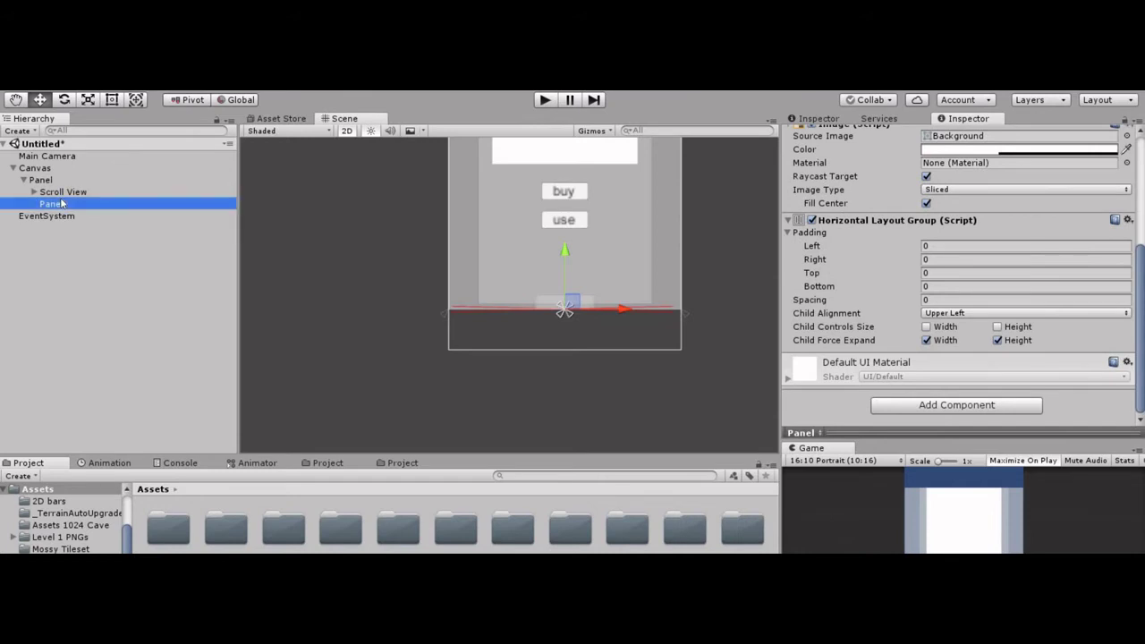
pyautogui.rightClick(61, 204)
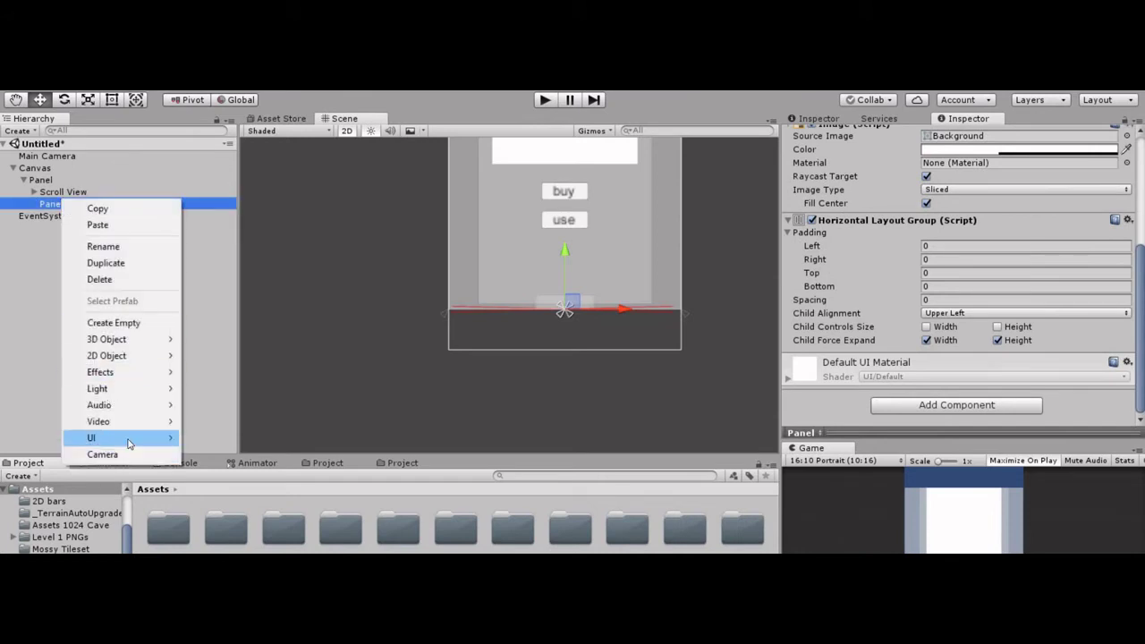
# Create a UI Button inside the inner Panel
pyautogui.moveTo(134, 437)
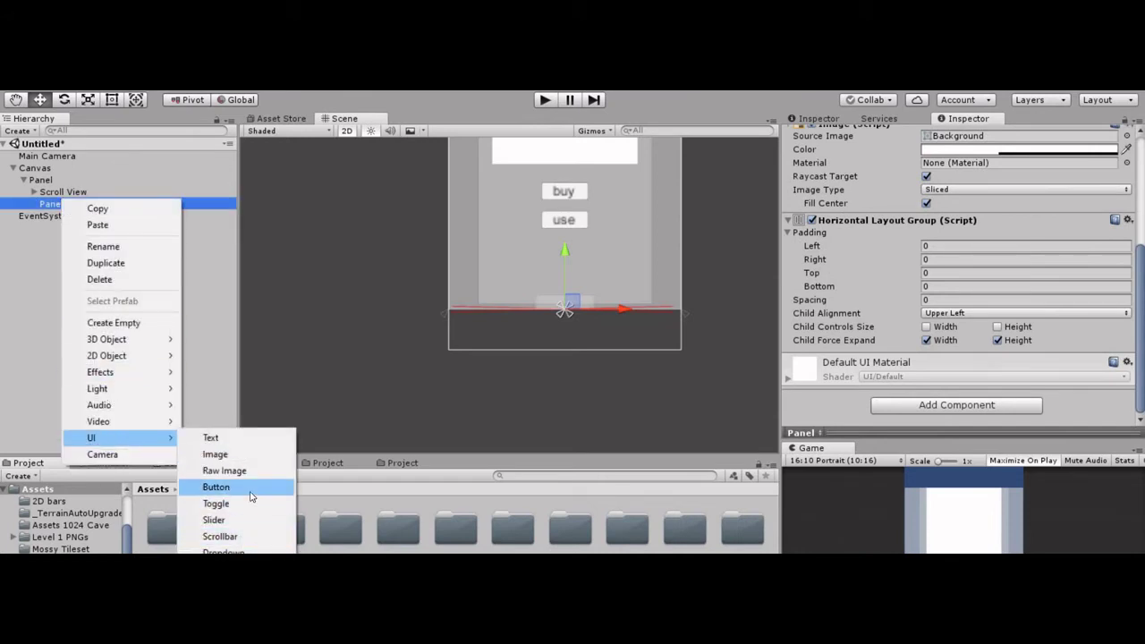
pyautogui.click(216, 487)
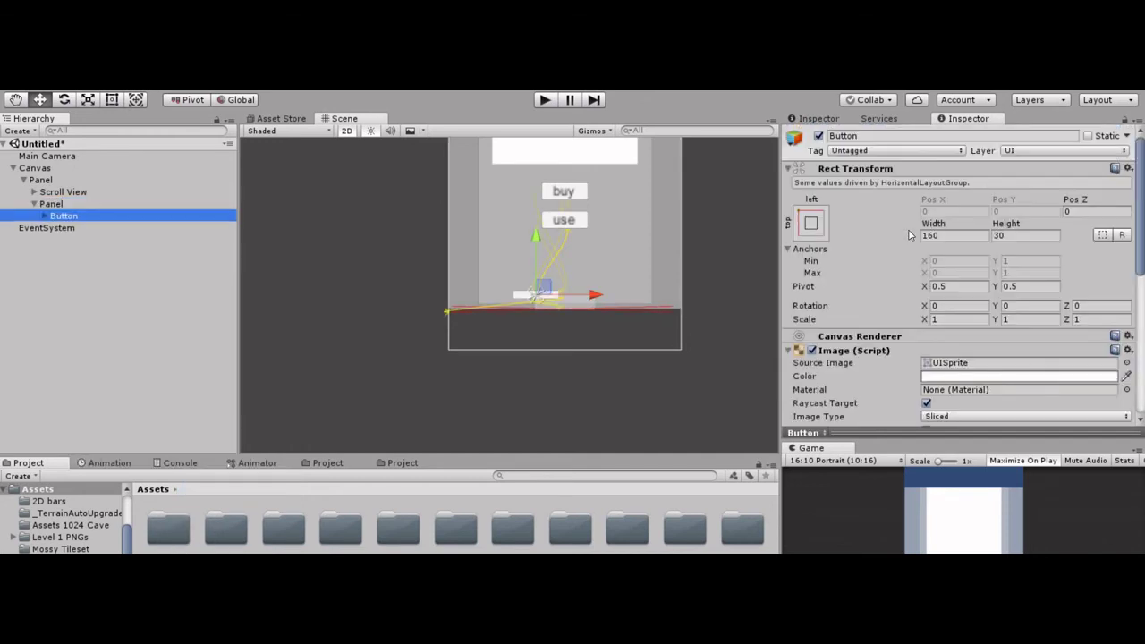
pyautogui.scroll(5, 908, 231)
# Size the new button to 40 wide by 40 high
pyautogui.click(966, 235)
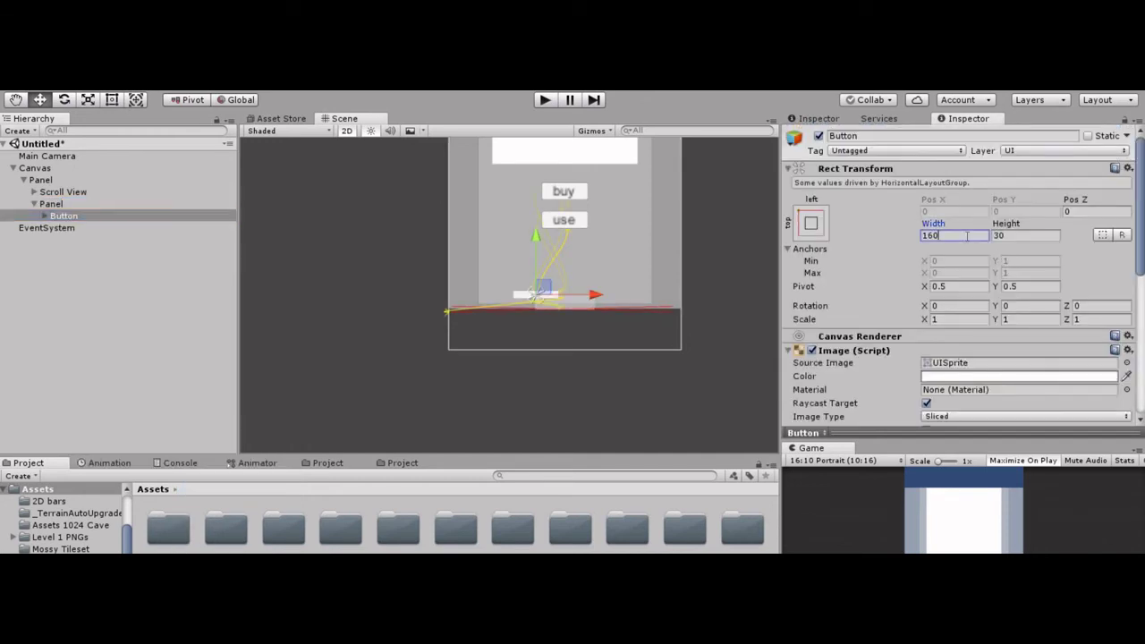
pyautogui.write('30')
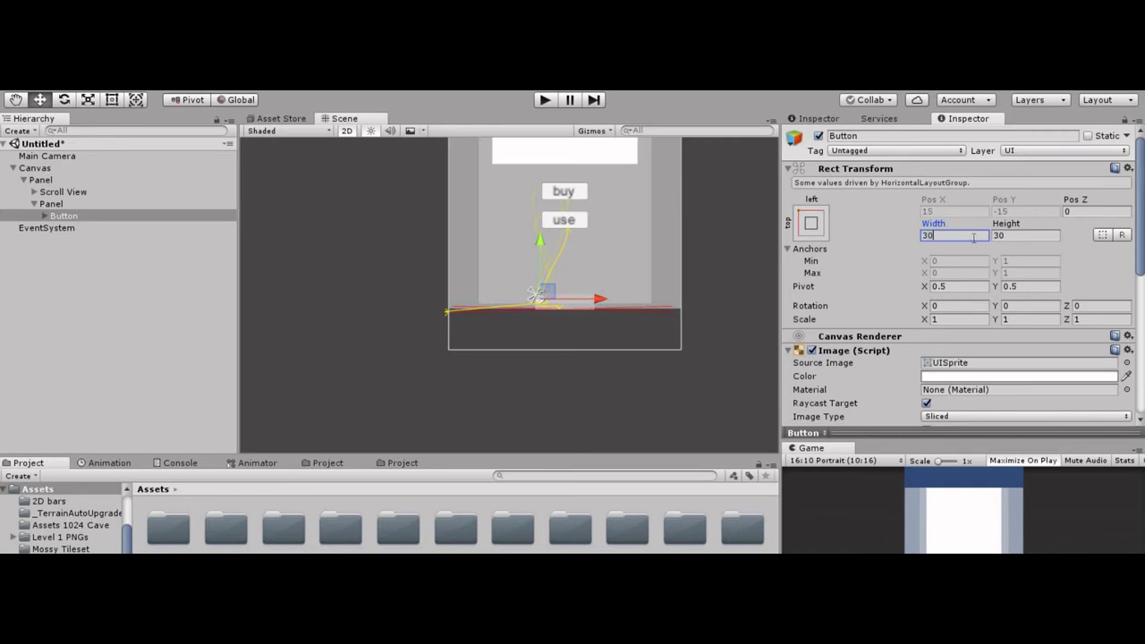
pyautogui.press('BackSpace')
pyautogui.press('BackSpace')
pyautogui.write('50')
pyautogui.click(1022, 235)
pyautogui.write('50')
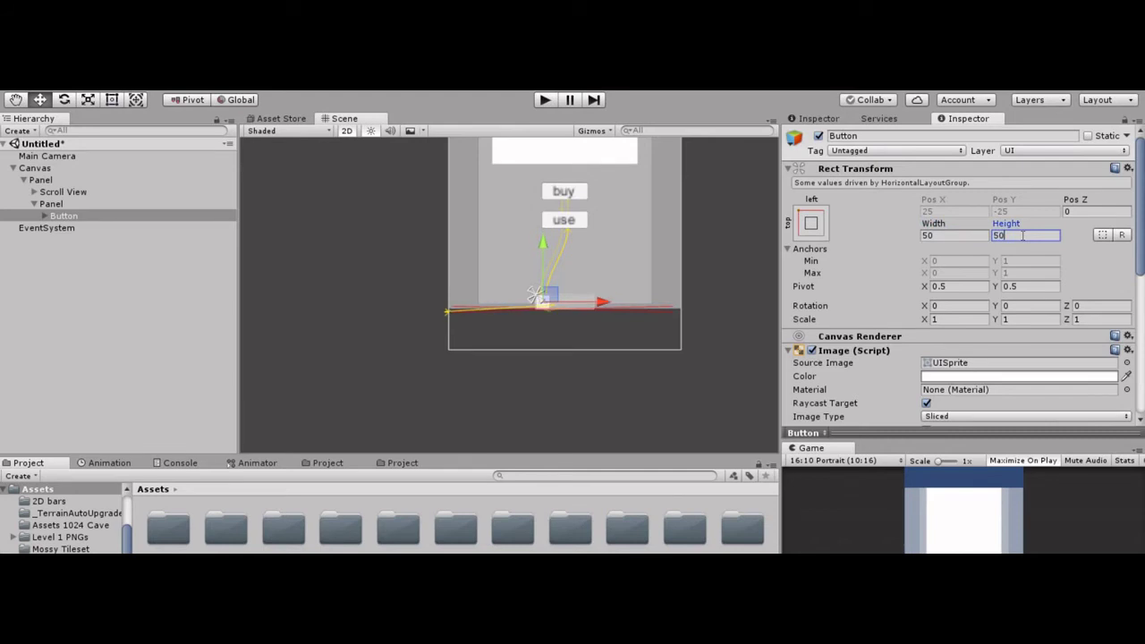
pyautogui.click(959, 236)
pyautogui.write('40')
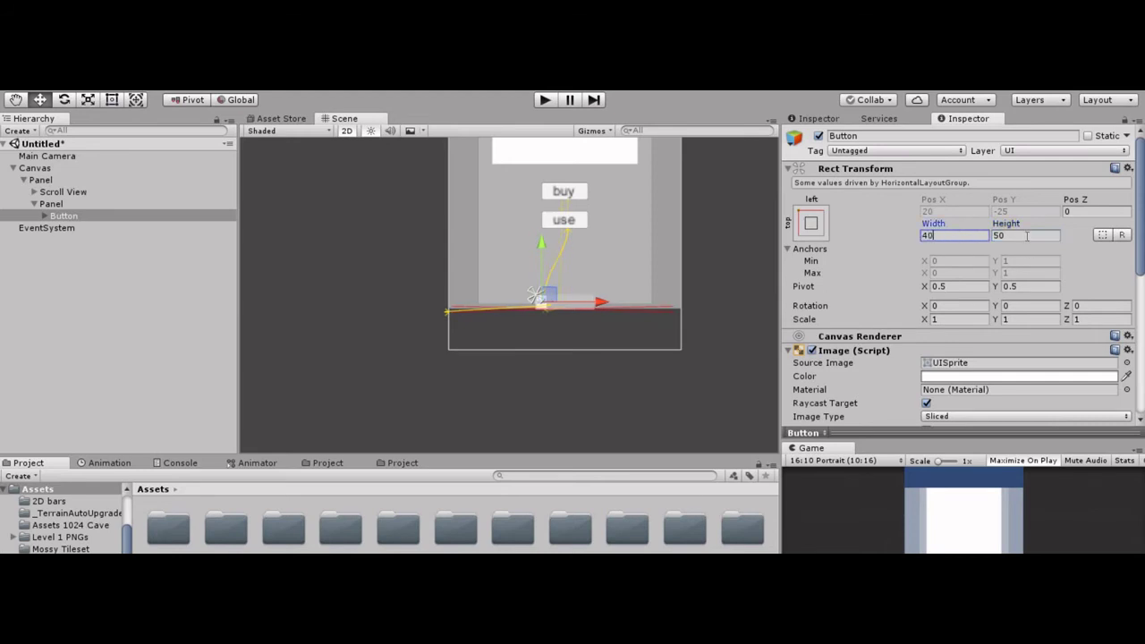
pyautogui.click(1026, 235)
pyautogui.write('40')
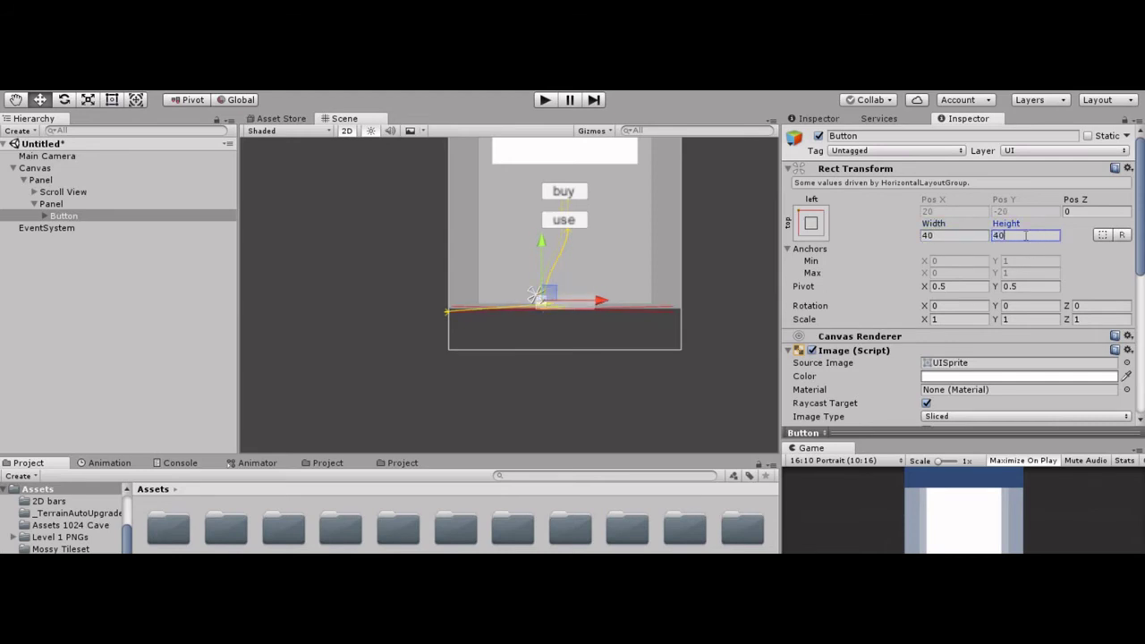
pyautogui.click(52, 206)
# Set the inner Panel's child alignment to Middle Left and expand Scroll View in the Hierarchy
pyautogui.scroll(-5, 1000, 366)
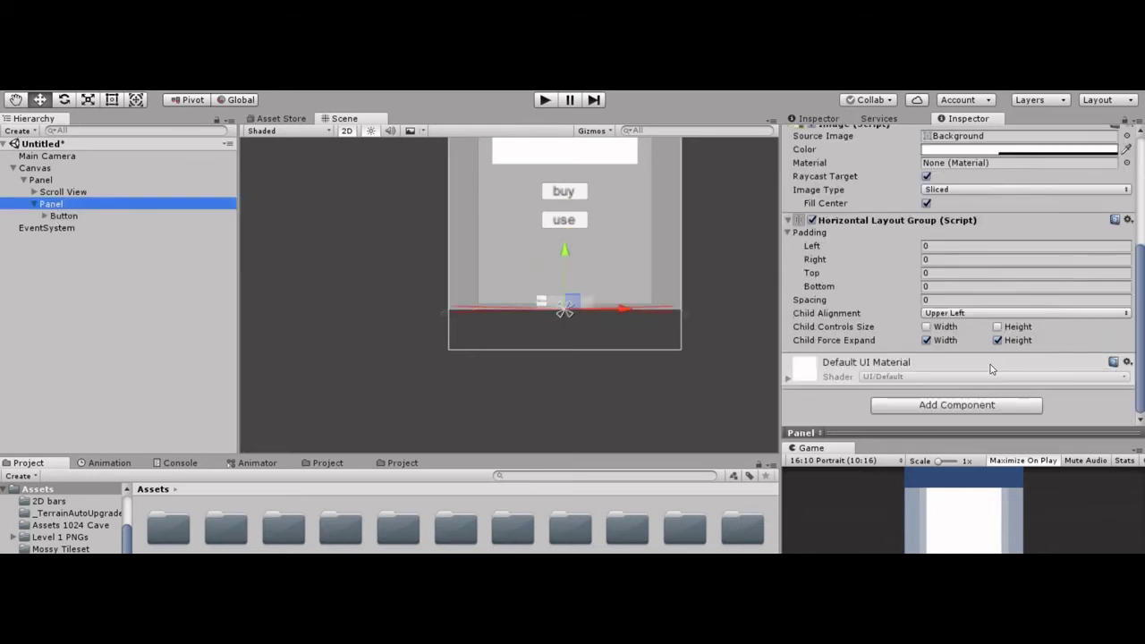
pyautogui.click(966, 315)
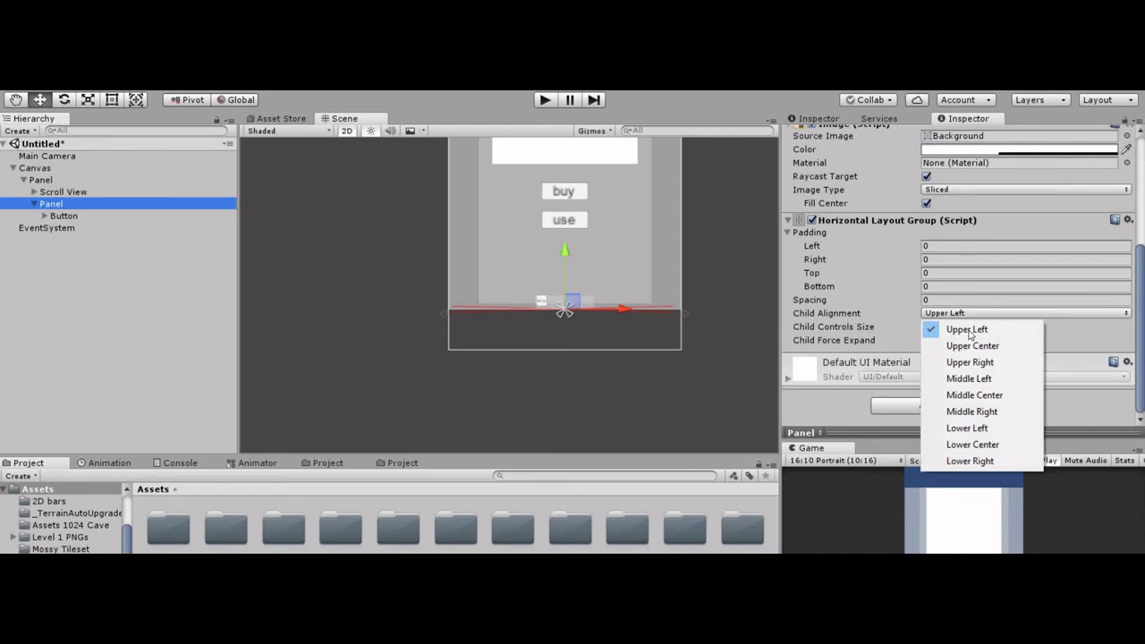
pyautogui.click(982, 380)
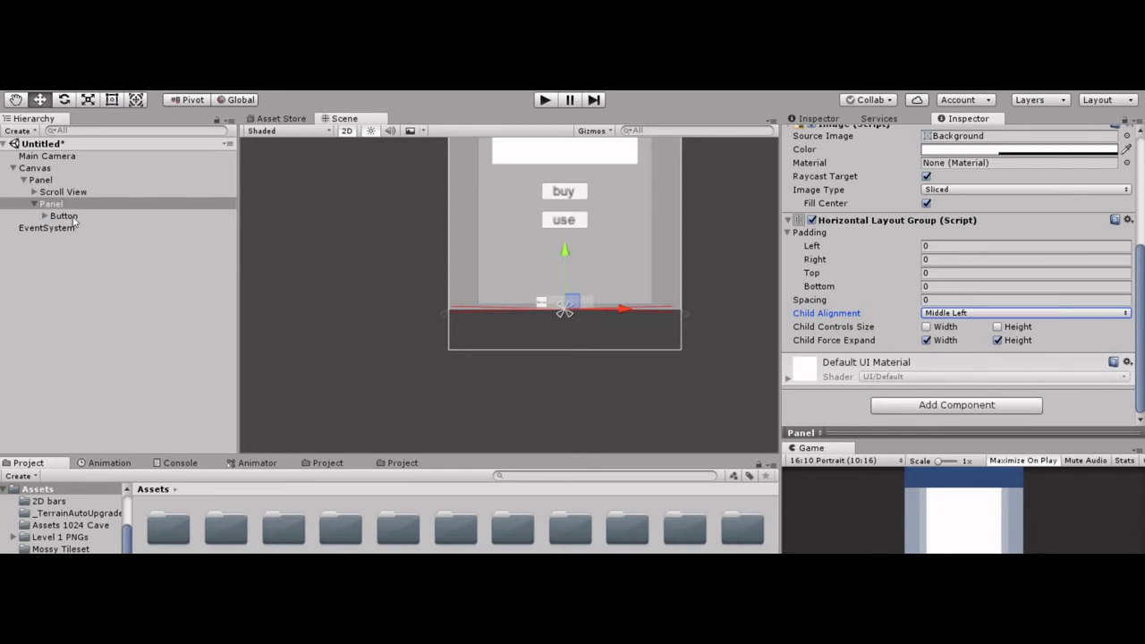
pyautogui.click(34, 193)
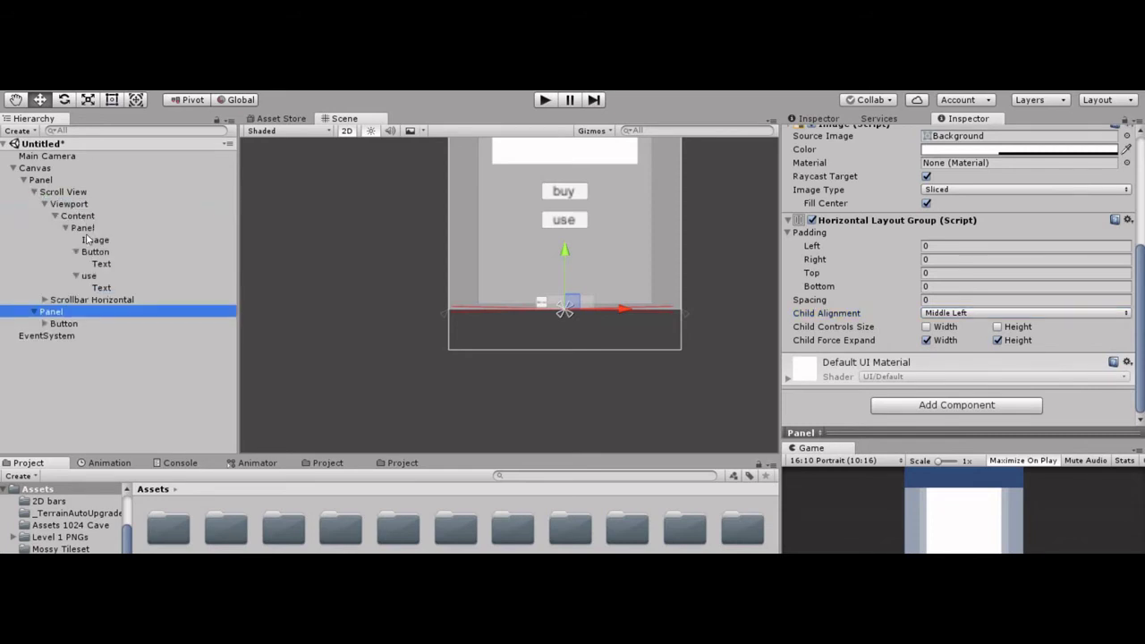
# Attach the Swipe script from the scripts folder to Content
pyautogui.click(93, 216)
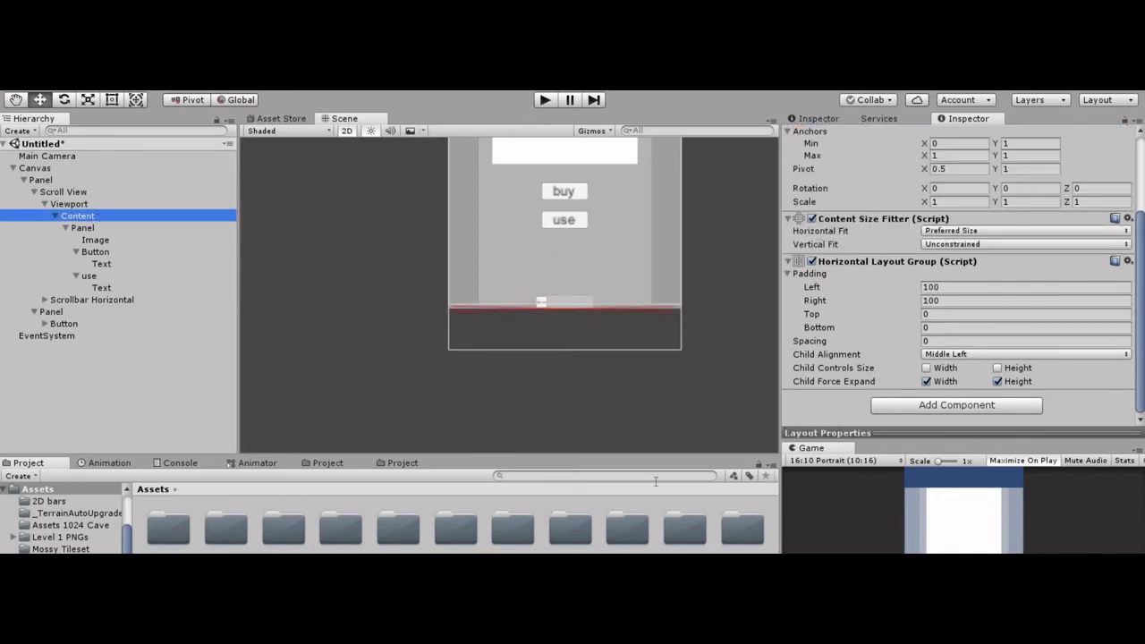
pyautogui.click(327, 464)
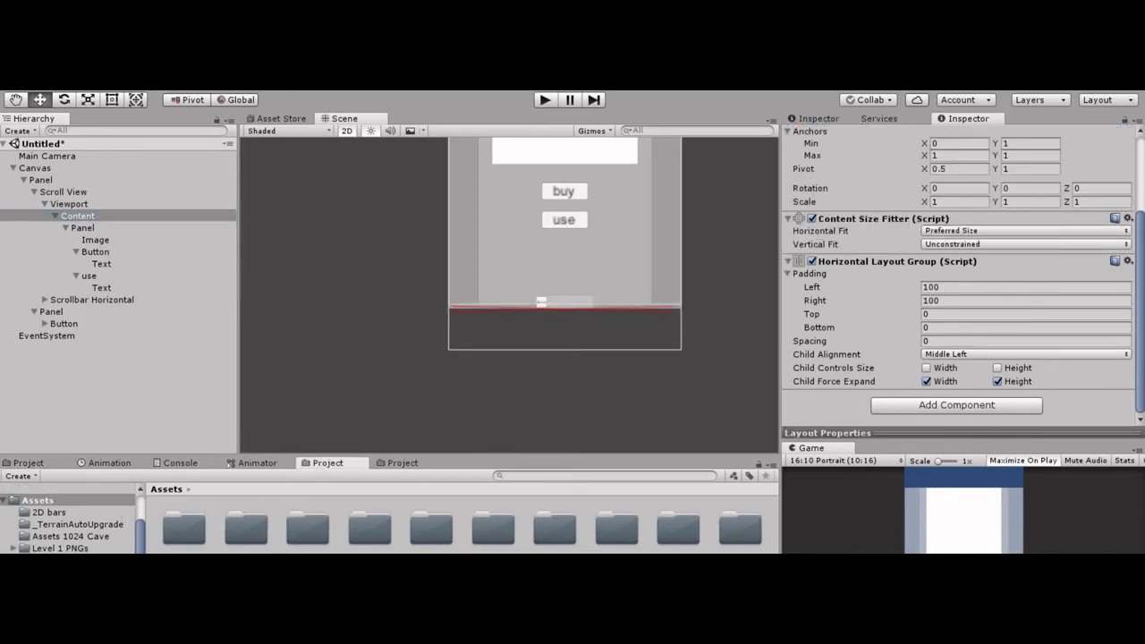
pyautogui.click(383, 463)
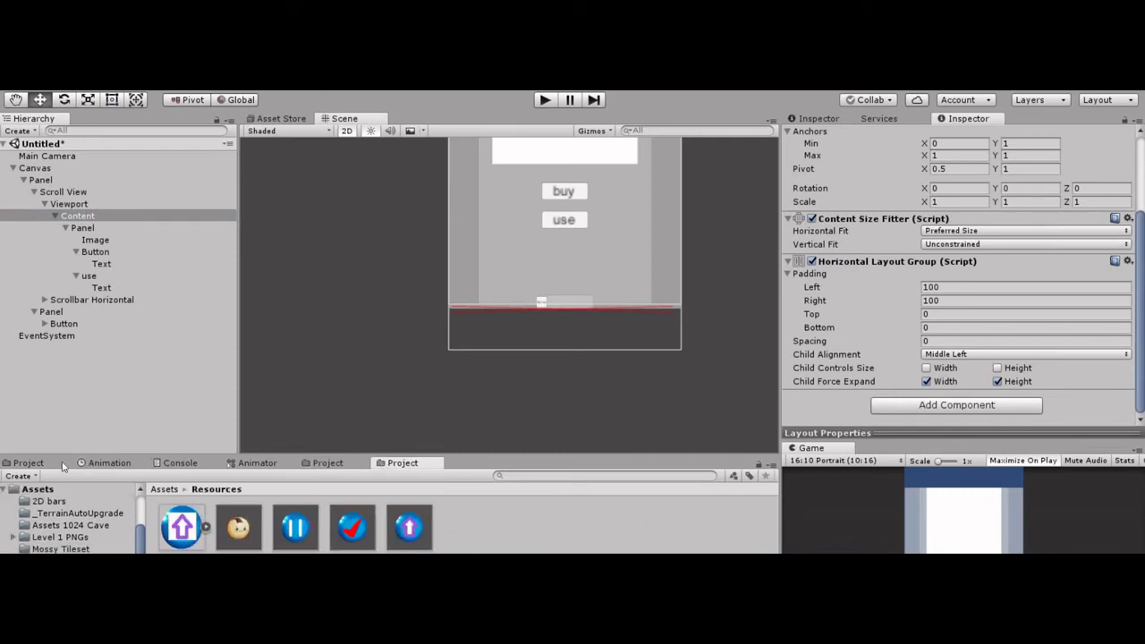
pyautogui.click(34, 463)
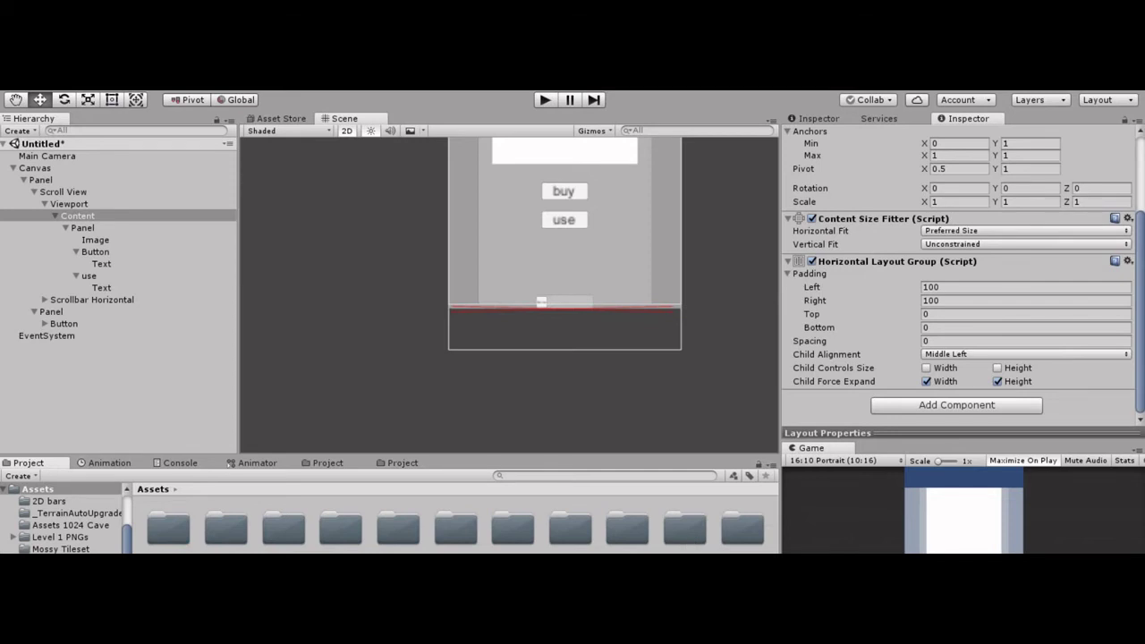
pyautogui.doubleClick(685, 528)
pyautogui.click(93, 218)
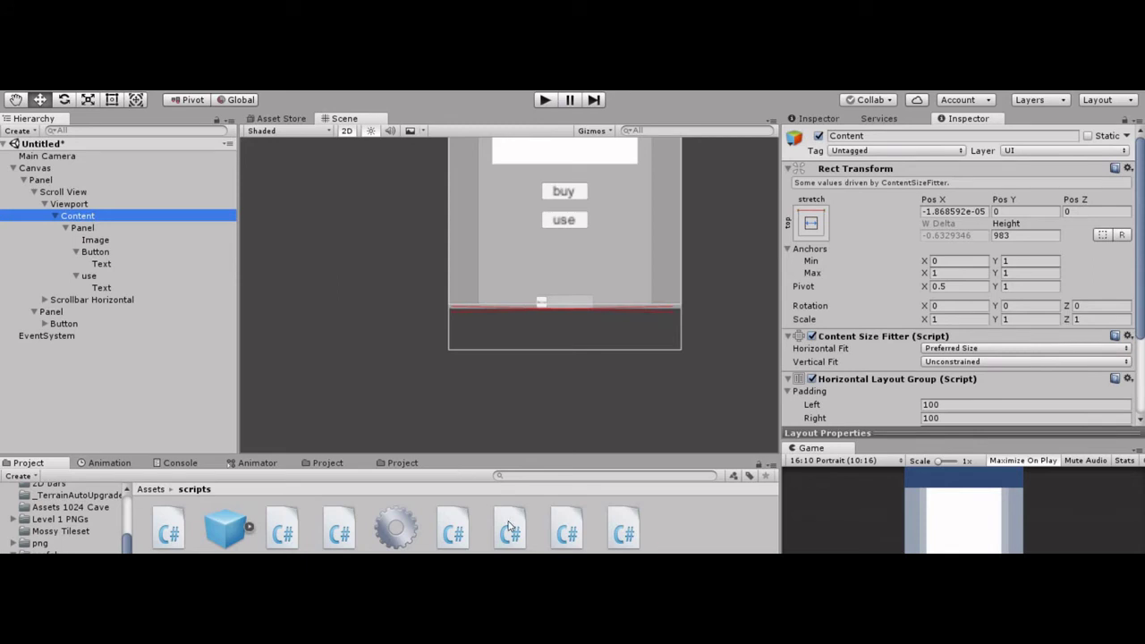
pyautogui.moveTo(626, 533); pyautogui.dragTo(853, 366)
# Give the Swipe Colors list two entries, making Element 1 nearly opaque red
pyautogui.scroll(-3, 853, 367)
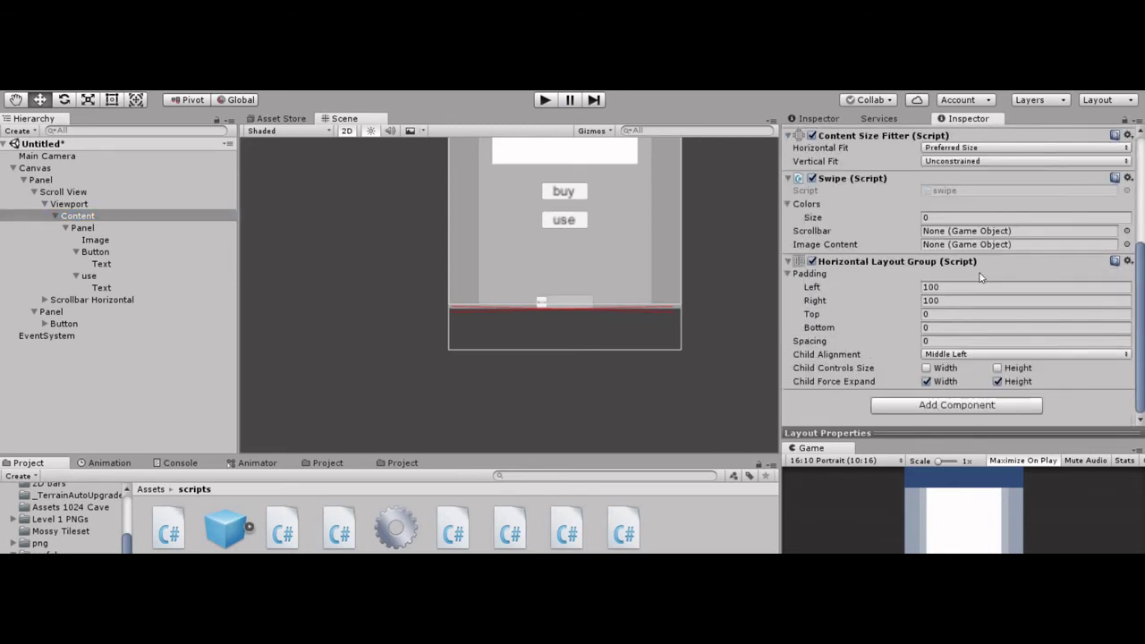
pyautogui.click(948, 219)
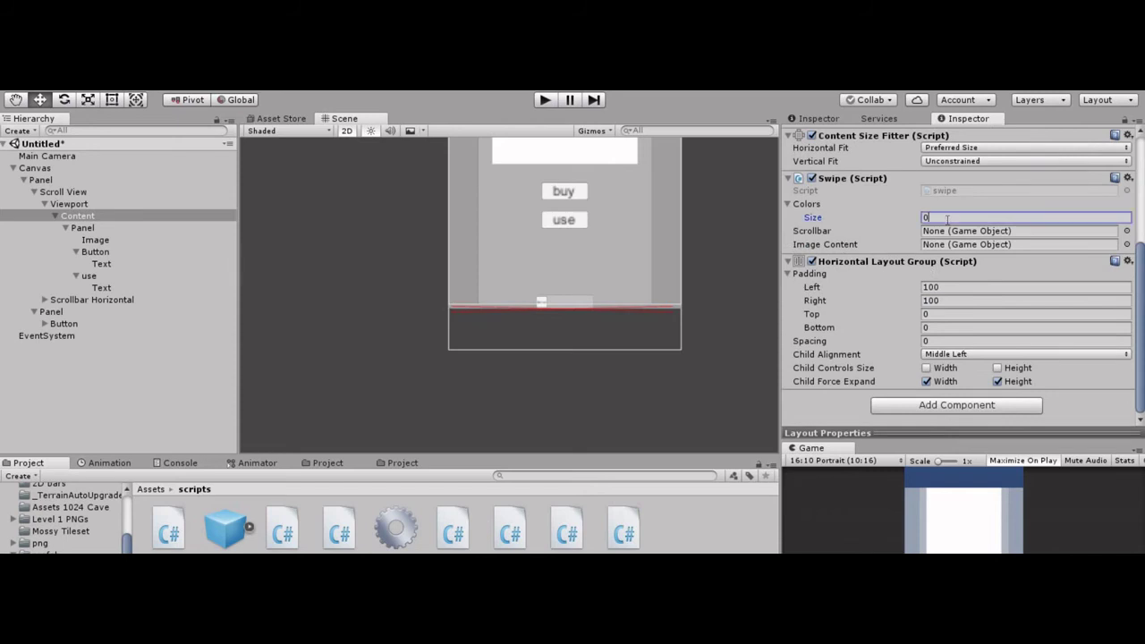
pyautogui.press('Return')
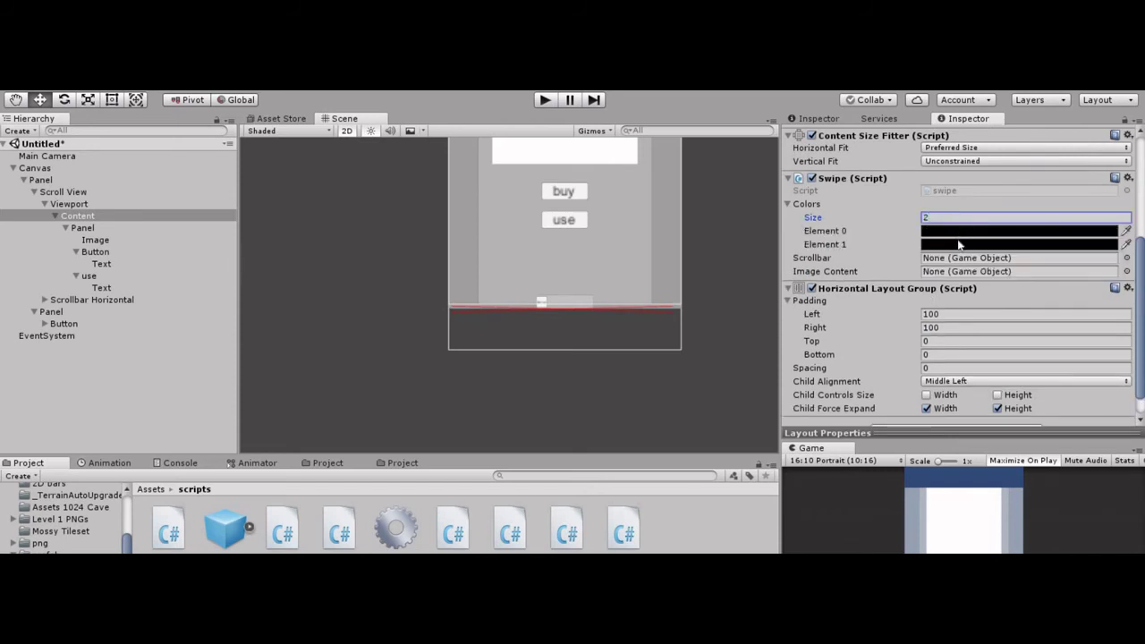
pyautogui.click(961, 243)
pyautogui.click(120, 149)
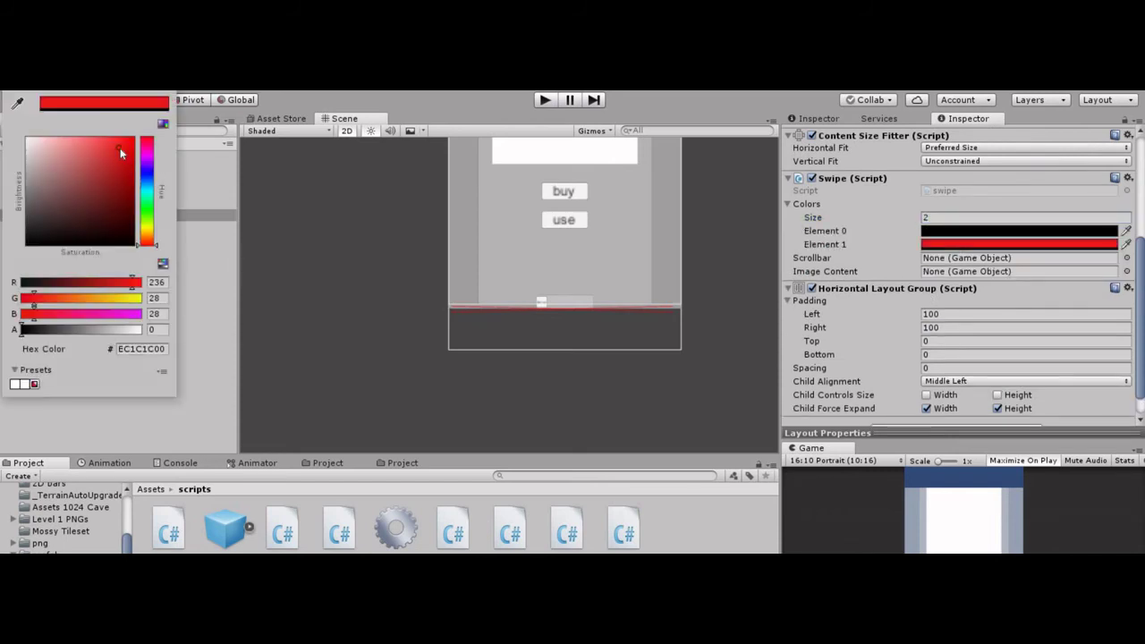
pyautogui.moveTo(122, 332); pyautogui.dragTo(145, 337)
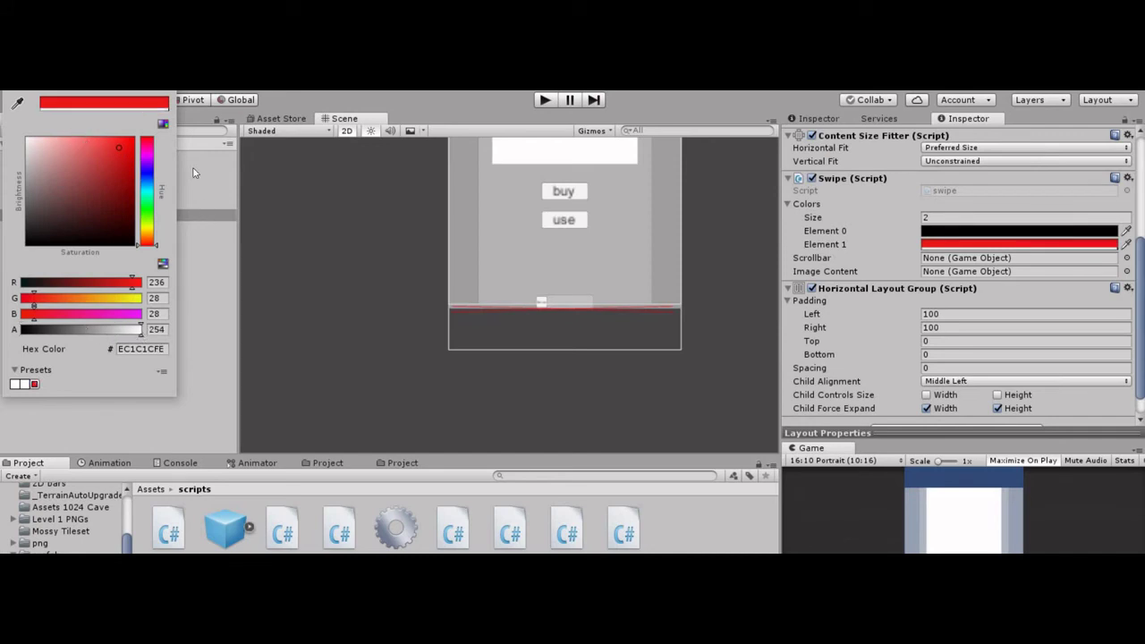
# Set Element 0's colour to white with alpha 229
pyautogui.click(968, 231)
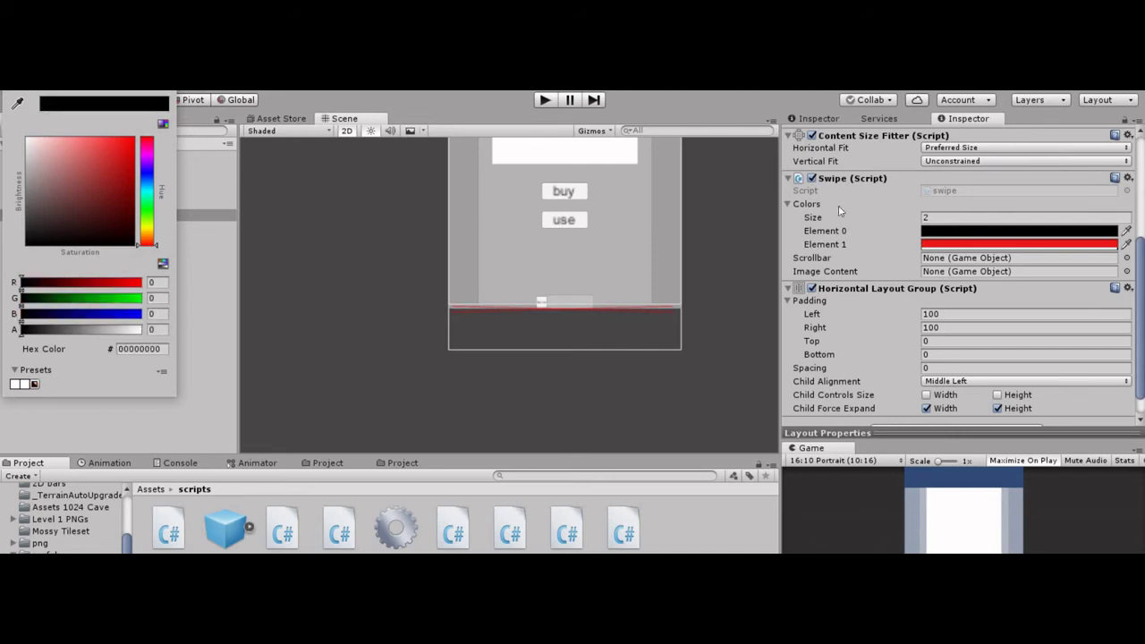
pyautogui.click(30, 139)
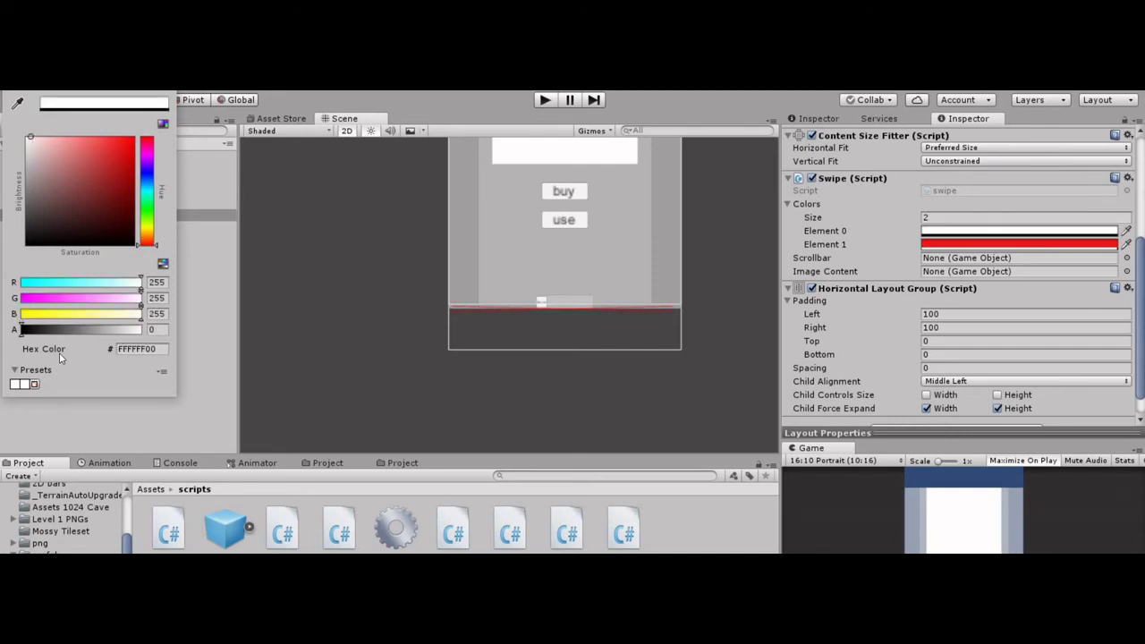
pyautogui.click(129, 331)
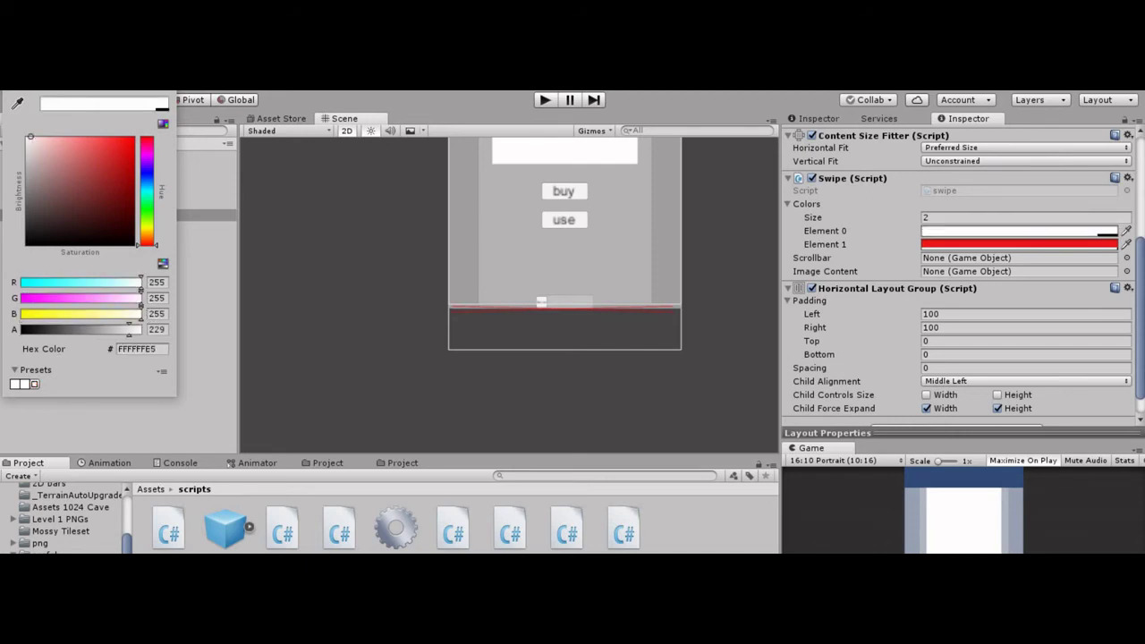
pyautogui.click(734, 238)
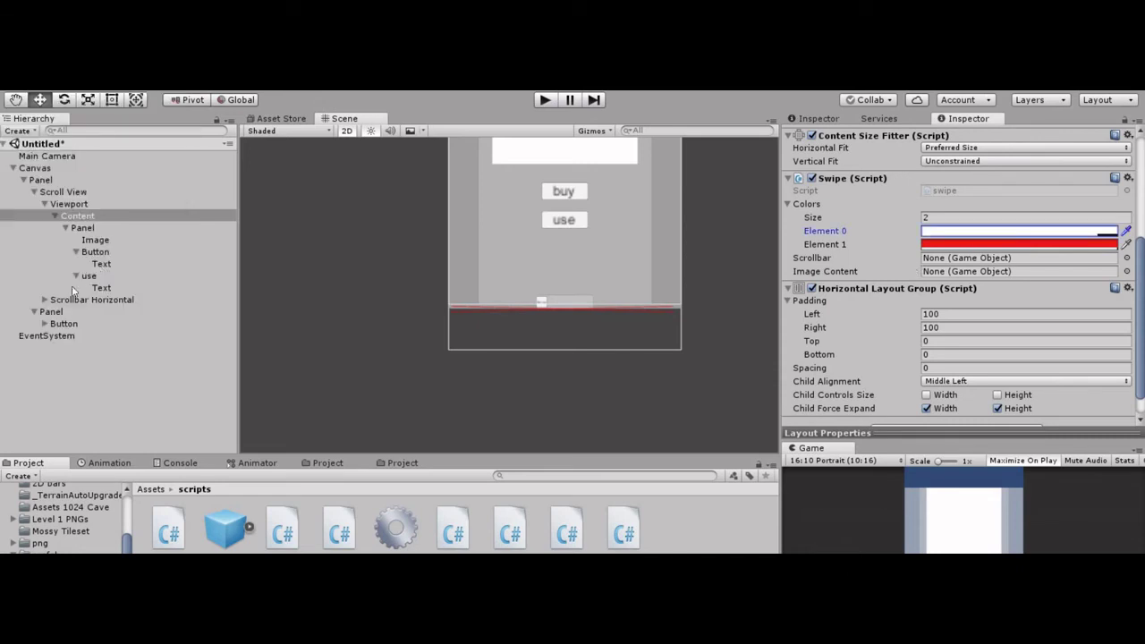
# Assign Scrollbar Horizontal to Swipe, rename the bottom panel 'image container', and assign it as Image Content
pyautogui.moveTo(77, 302); pyautogui.dragTo(1060, 264)
pyautogui.click(68, 314)
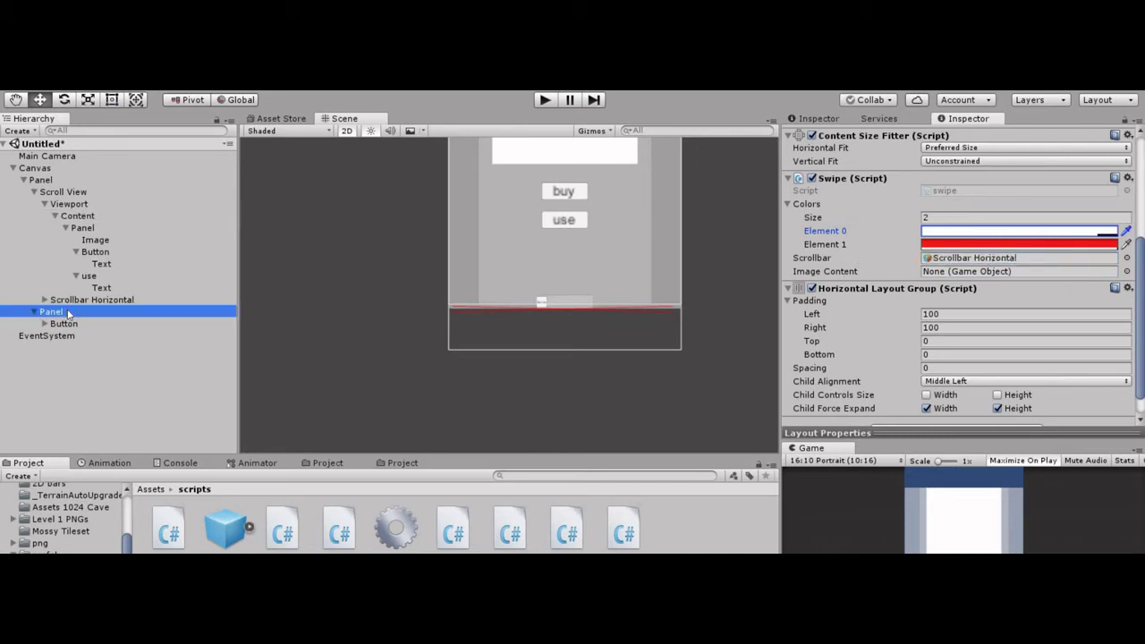
pyautogui.click(68, 312)
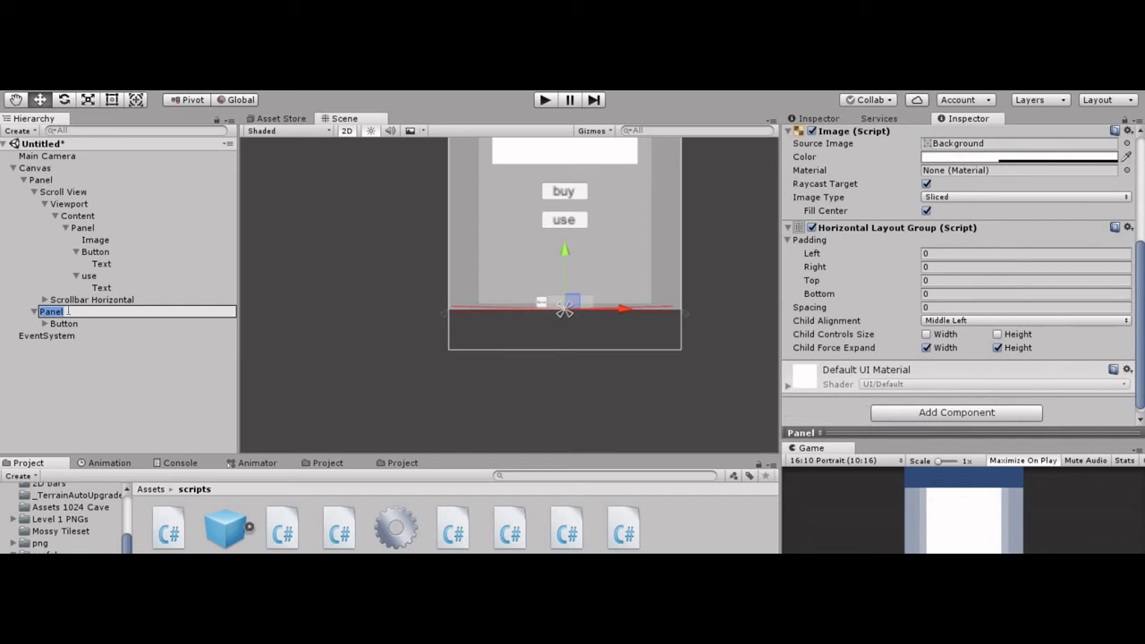
pyautogui.write('image.container')
pyautogui.press('Return')
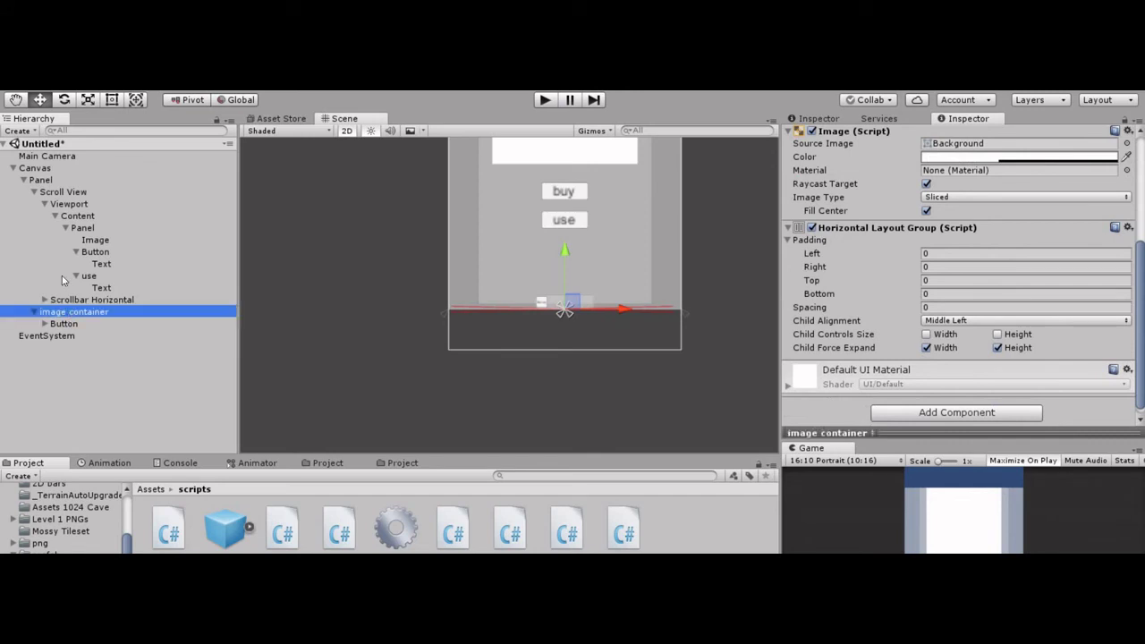
pyautogui.click(79, 216)
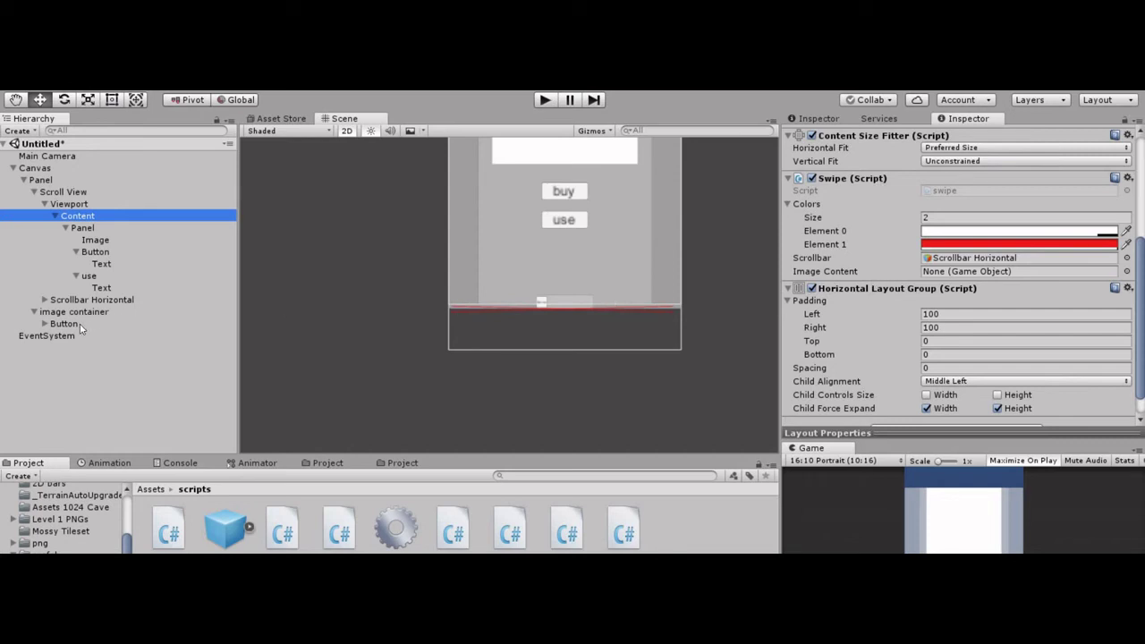
pyautogui.moveTo(93, 312); pyautogui.dragTo(964, 276)
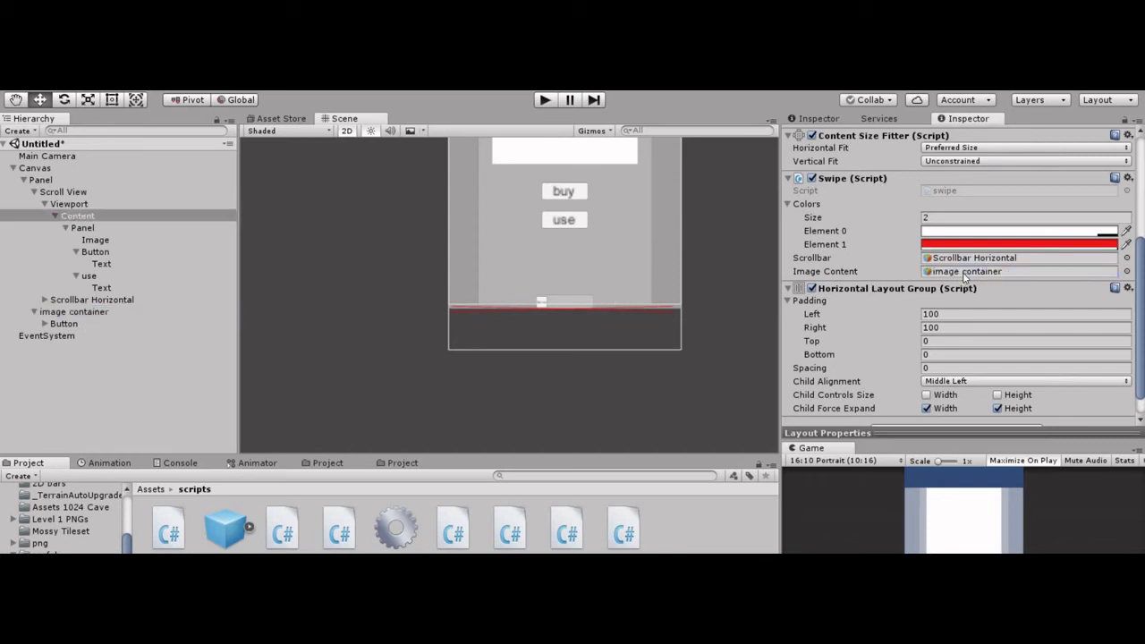
# Add an On Click event to the indicator Button calling swipe.WhichBtnClicked on Content with itself as argument
pyautogui.click(64, 325)
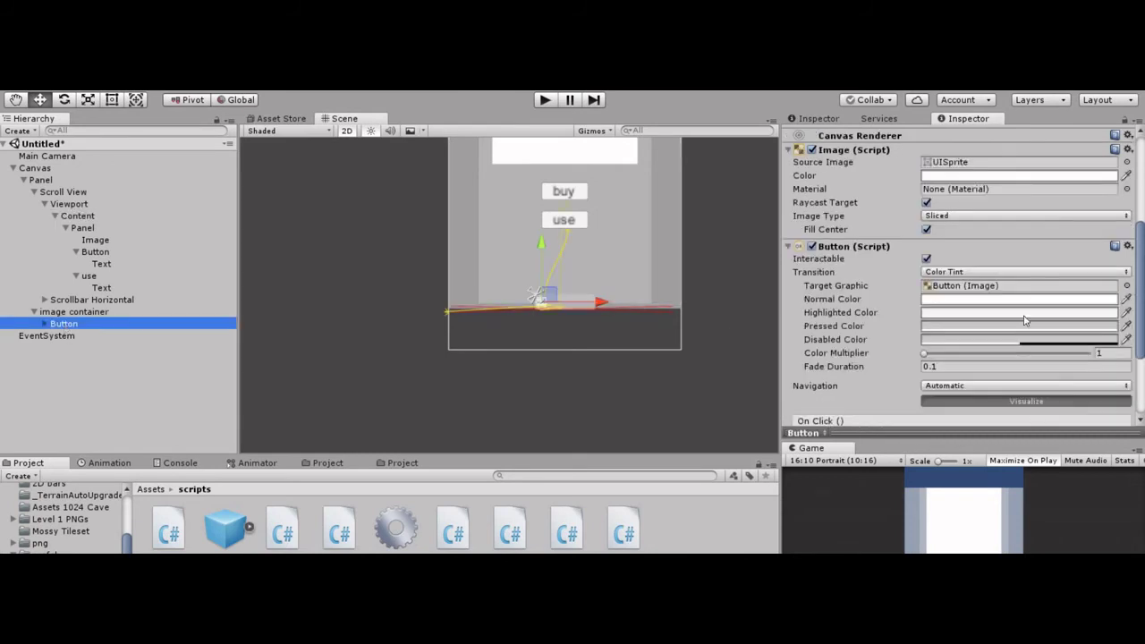
pyautogui.scroll(-3, 1027, 322)
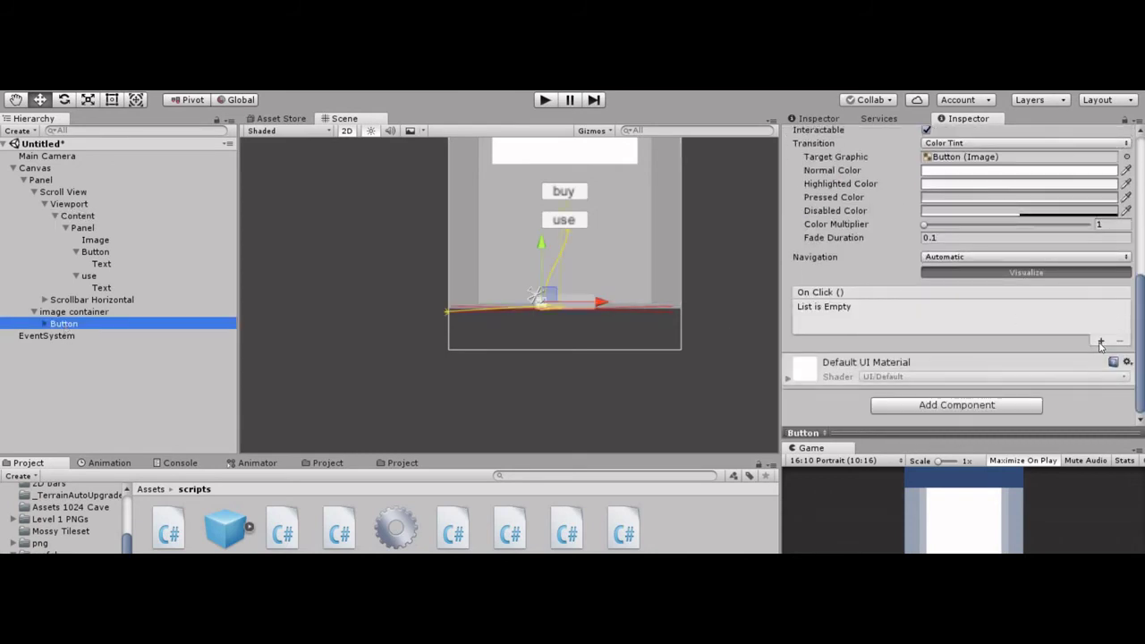
pyautogui.click(1101, 342)
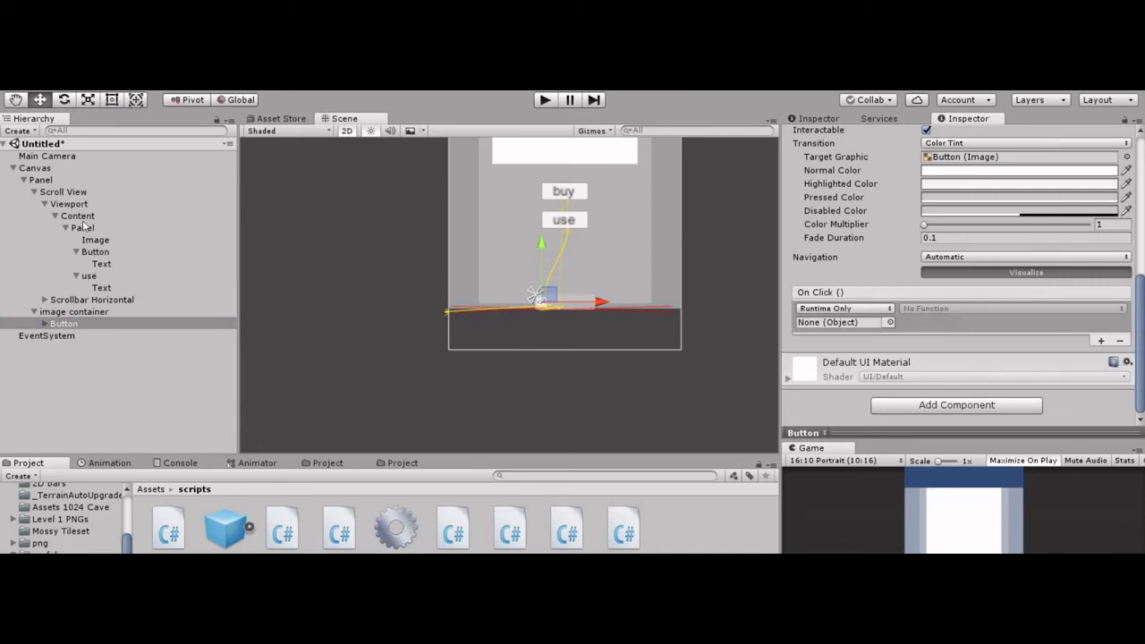
pyautogui.moveTo(81, 218); pyautogui.dragTo(870, 322)
pyautogui.click(942, 308)
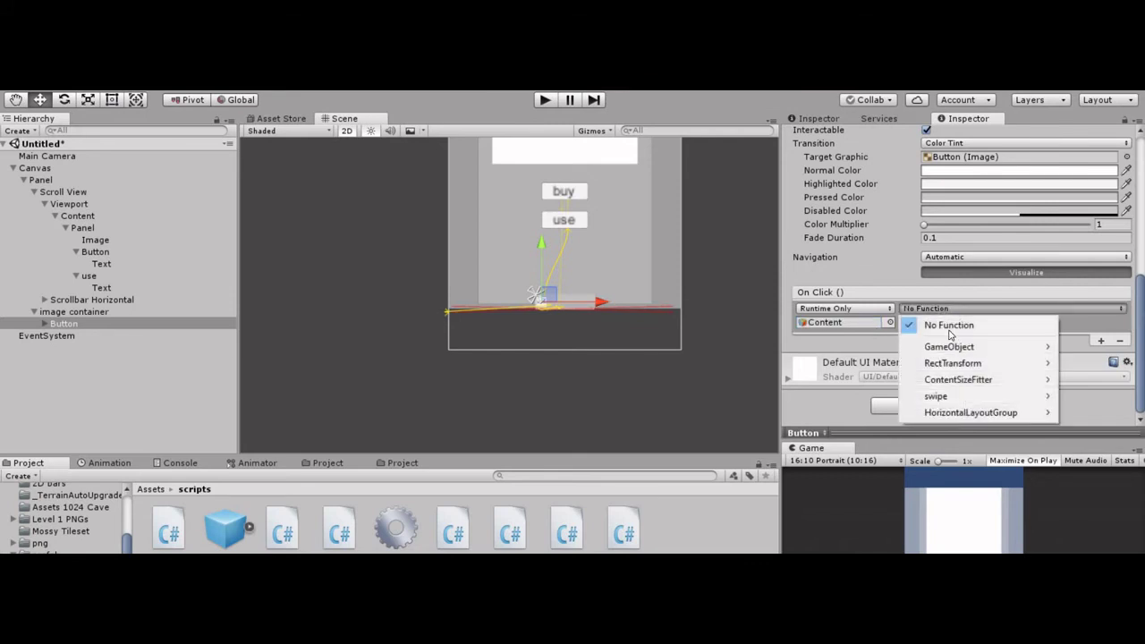
pyautogui.moveTo(964, 407)
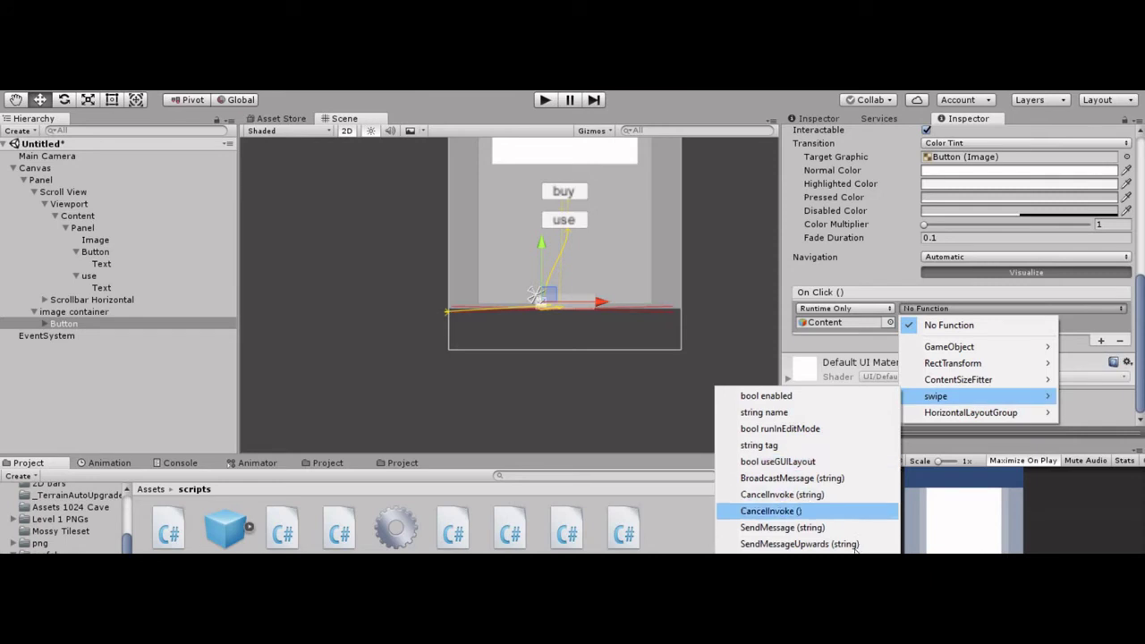
pyautogui.click(783, 551)
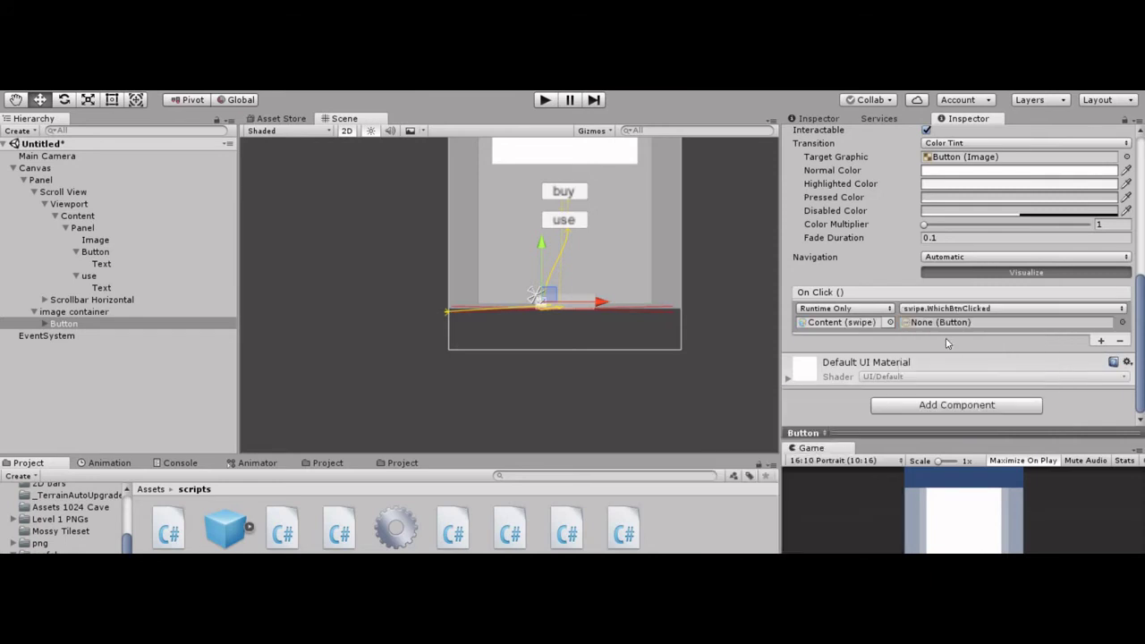
pyautogui.click(94, 326)
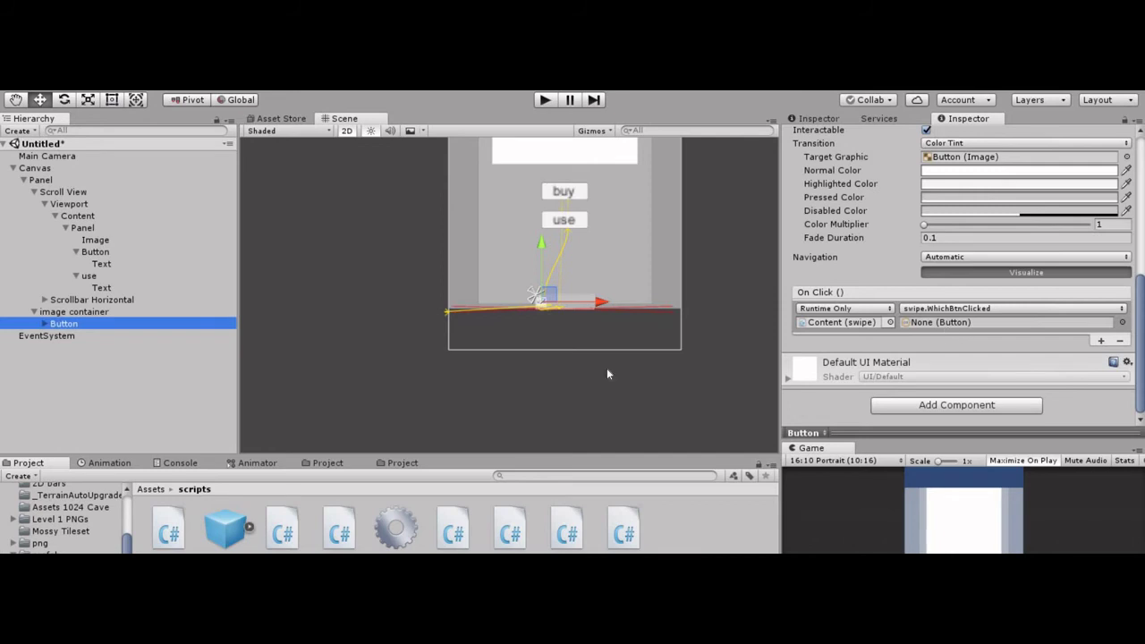
pyautogui.moveTo(116, 327); pyautogui.dragTo(955, 328)
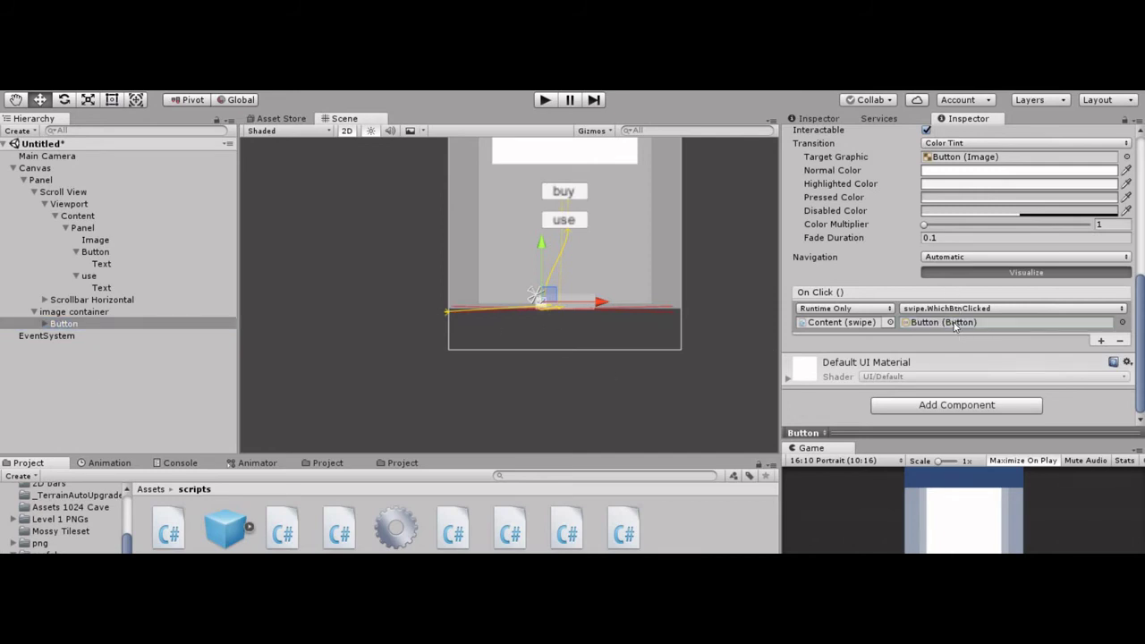
# Duplicate the indicator Button, inspect Scroll View, and start renaming the item Panel under Content
pyautogui.click(159, 326)
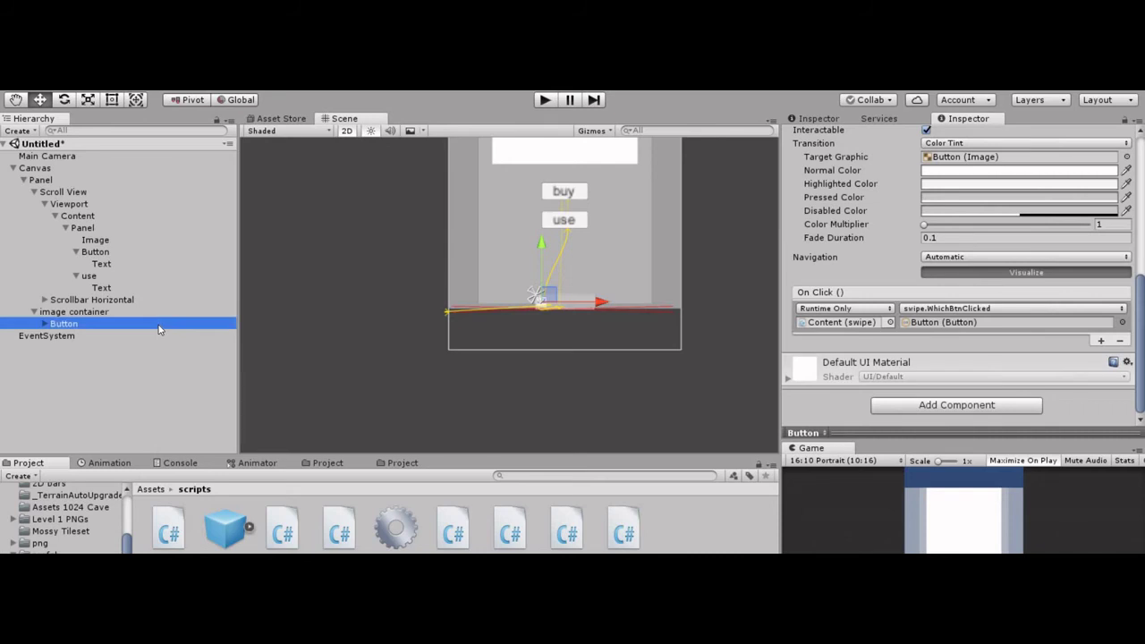
pyautogui.hotkey('ctrl', 'd')
pyautogui.hotkey('ctrl', 'd')
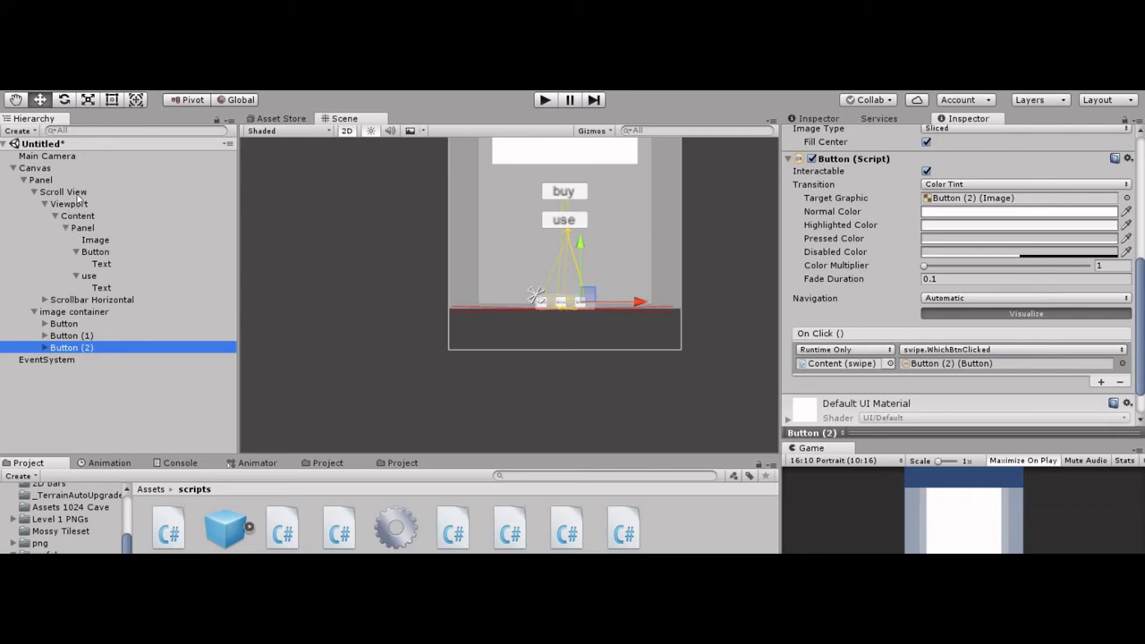
pyautogui.click(63, 192)
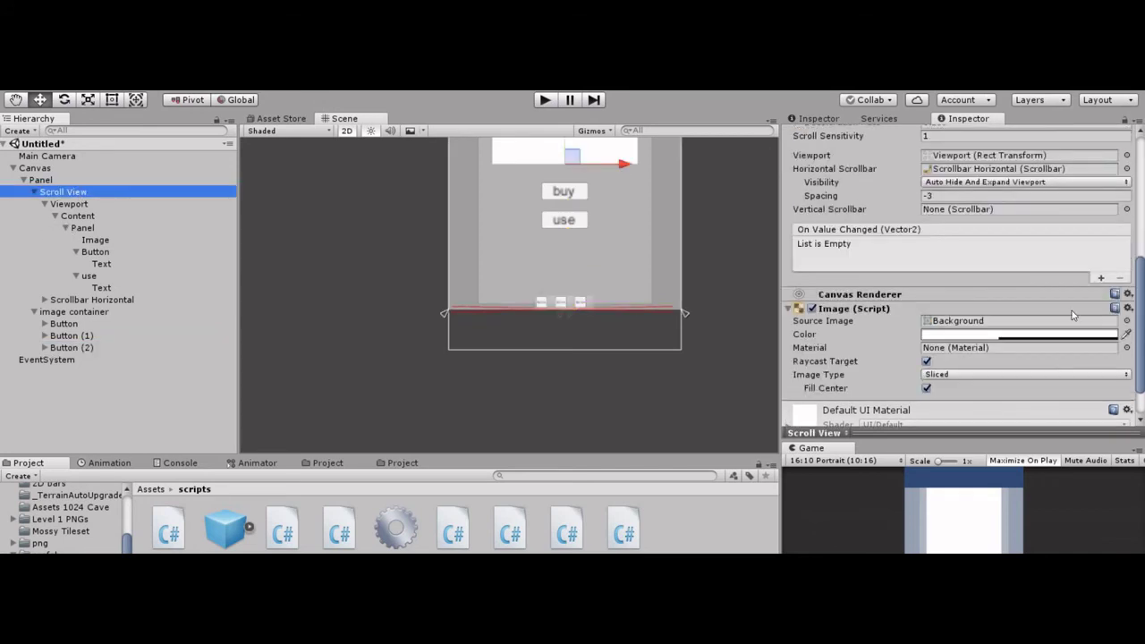
pyautogui.scroll(6, 1074, 315)
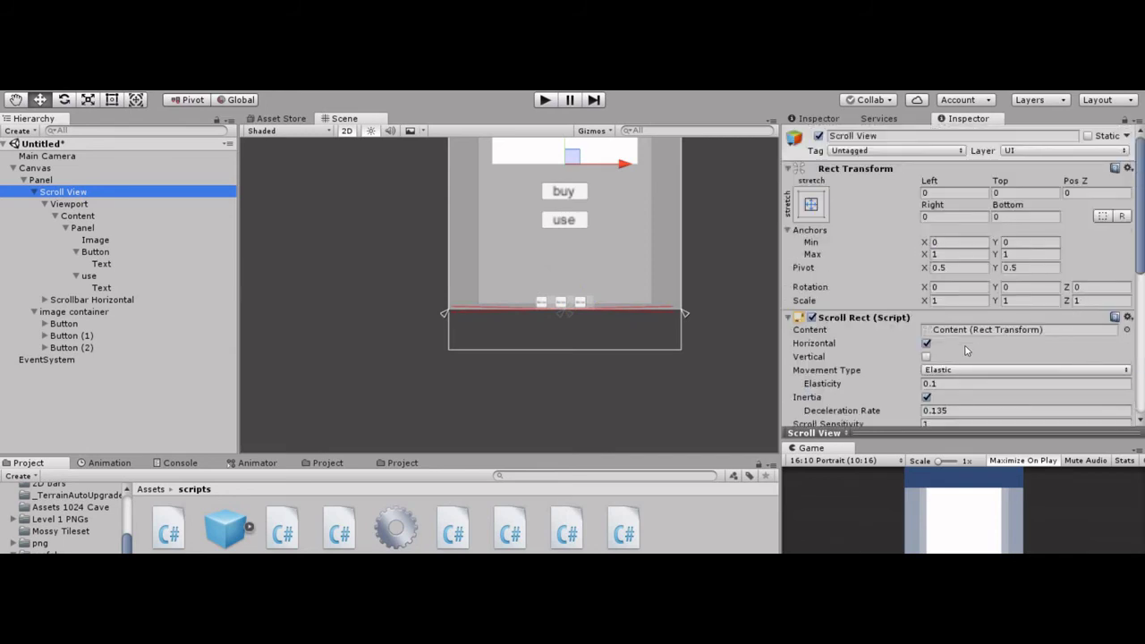
pyautogui.click(90, 229)
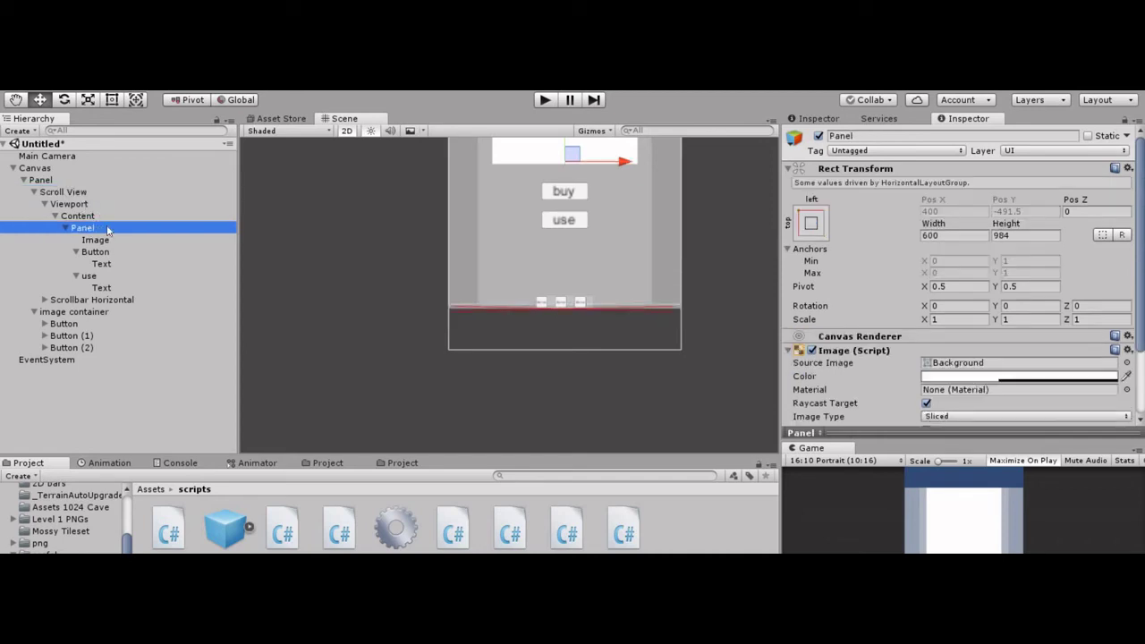
pyautogui.click(107, 229)
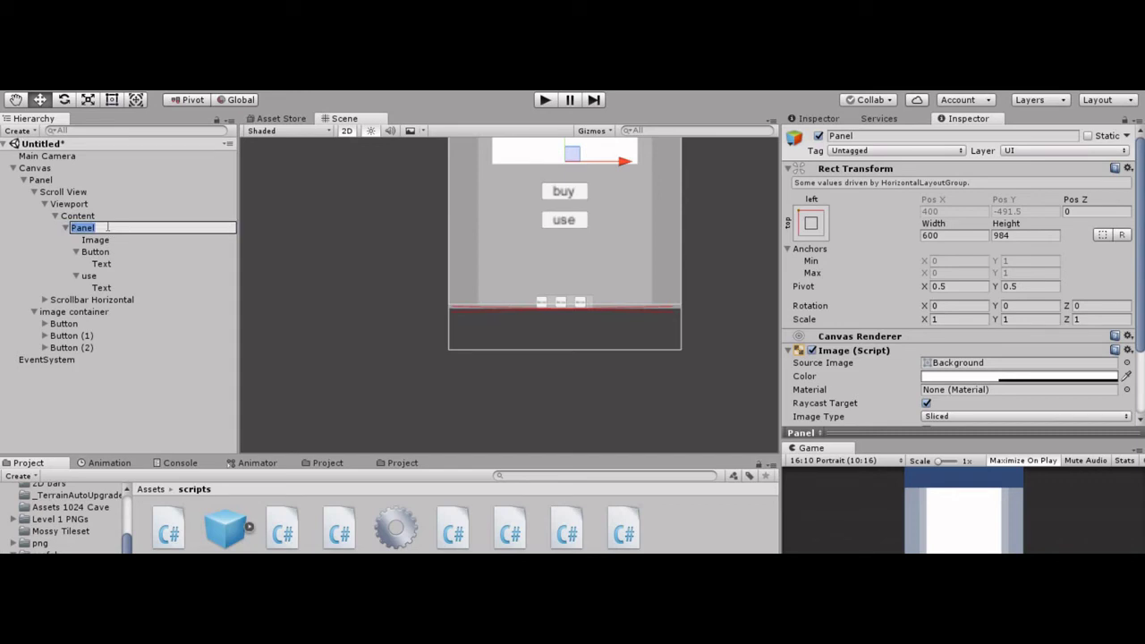
# Rename the item panel under Content to 'containerofevry'
pyautogui.write('containerofevry')
pyautogui.press('Return')
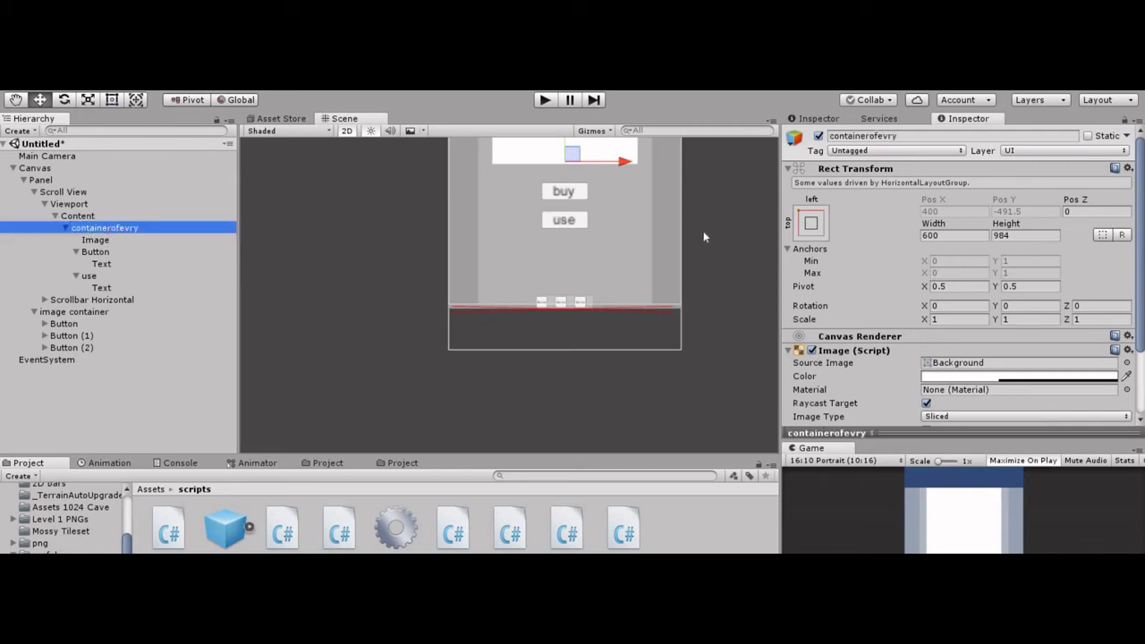
pyautogui.scroll(5, 696, 240)
pyautogui.scroll(-8, 697, 240)
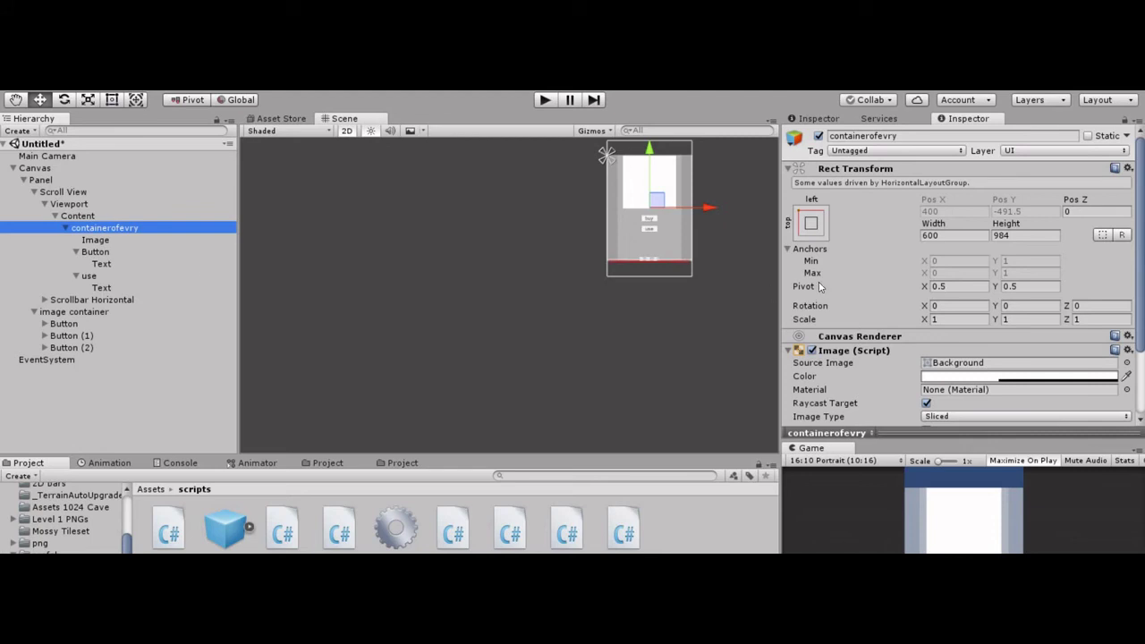
# Set the panel's Image colour to translucent green 45D05D64 and reselect containerofevry
pyautogui.click(1014, 376)
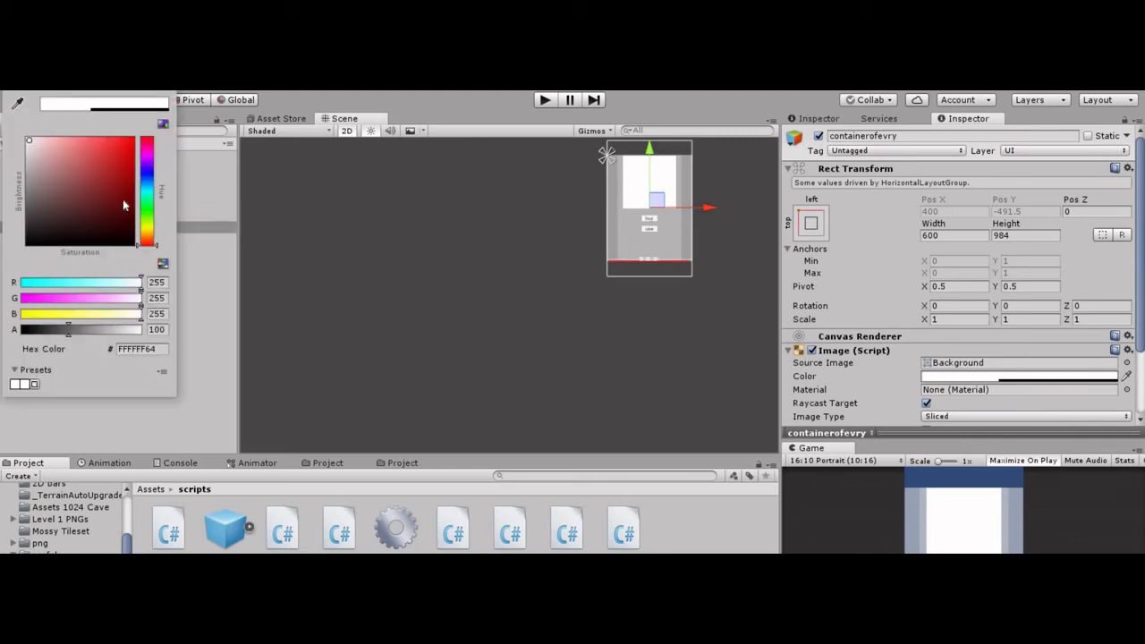
pyautogui.click(145, 207)
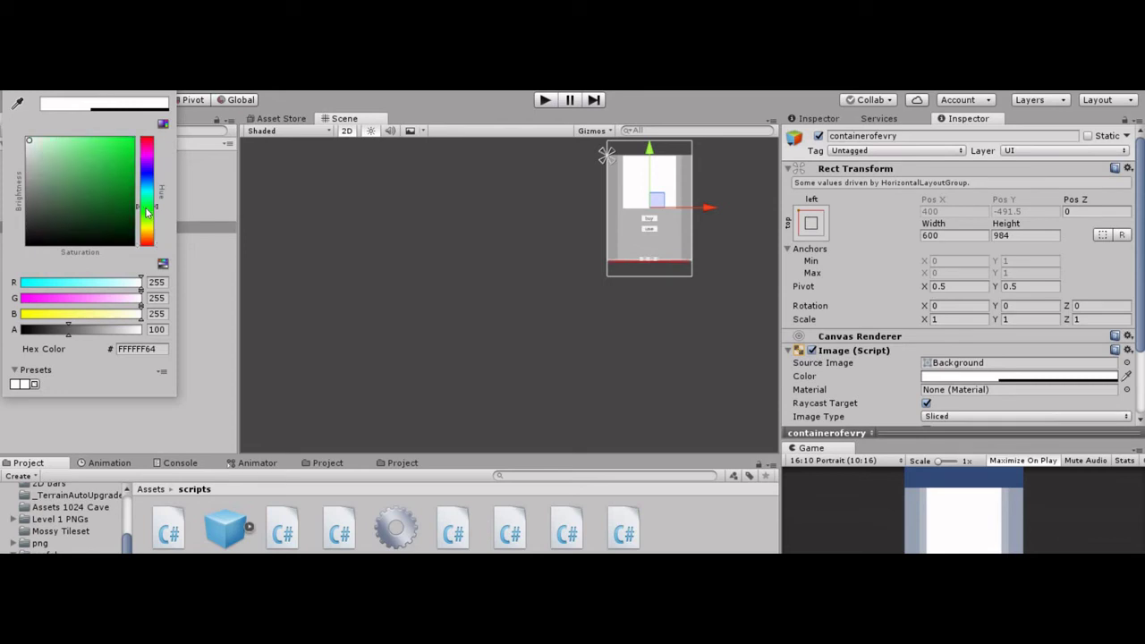
pyautogui.click(96, 159)
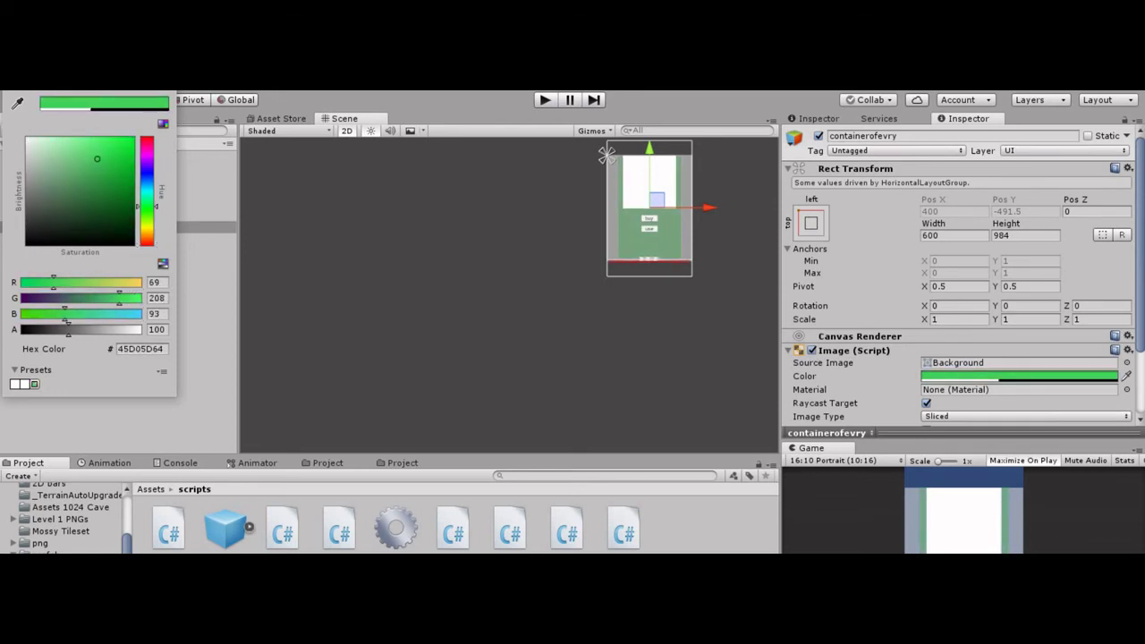
pyautogui.press('Return')
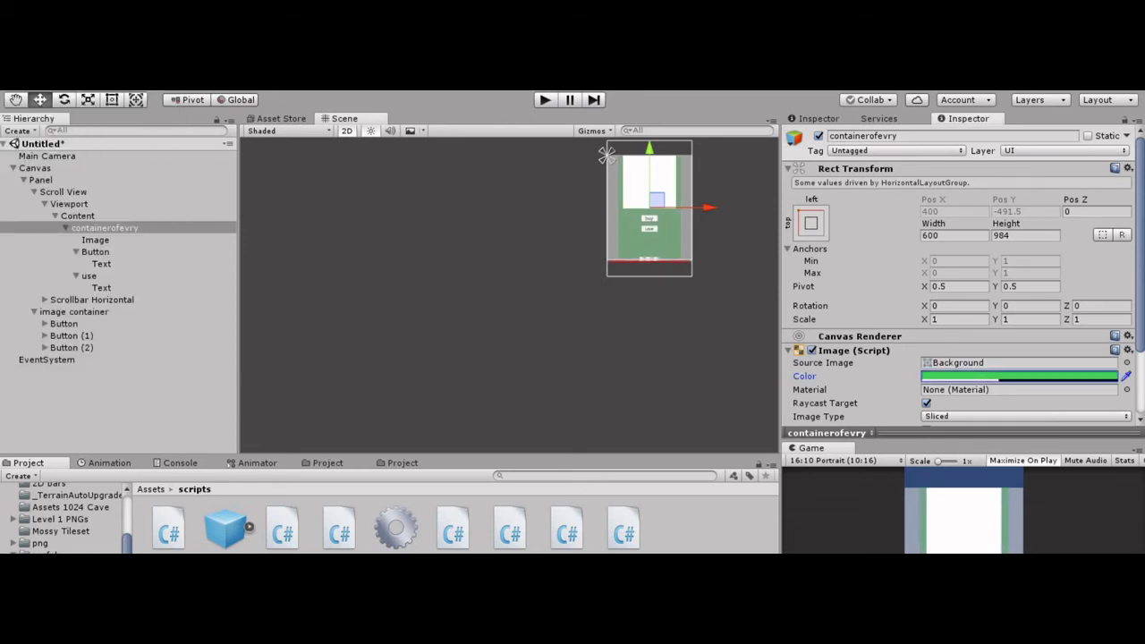
pyautogui.click(161, 230)
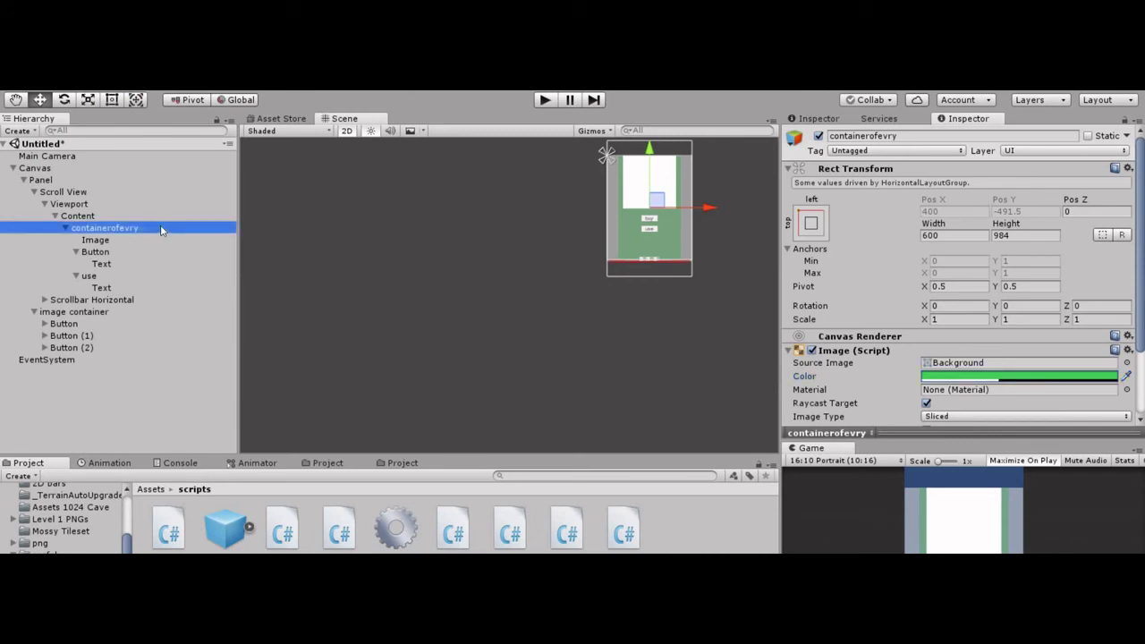
# Duplicate containerofevry twice, creating (1) and (2), then enter Play mode
pyautogui.hotkey('ctrl', 'd')
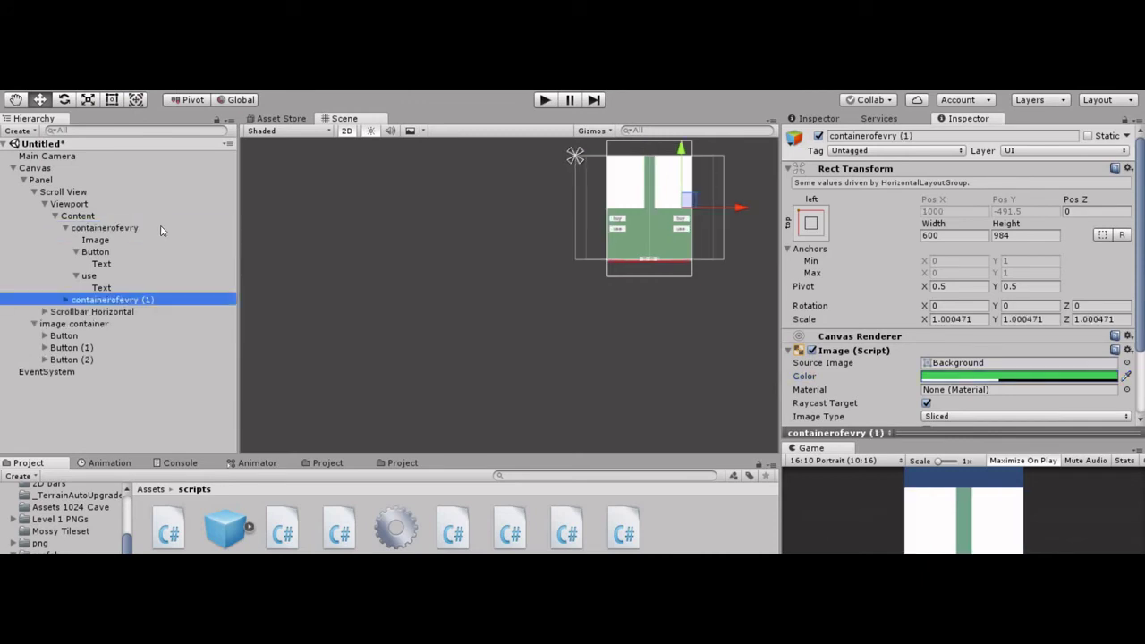
pyautogui.hotkey('ctrl', 'd')
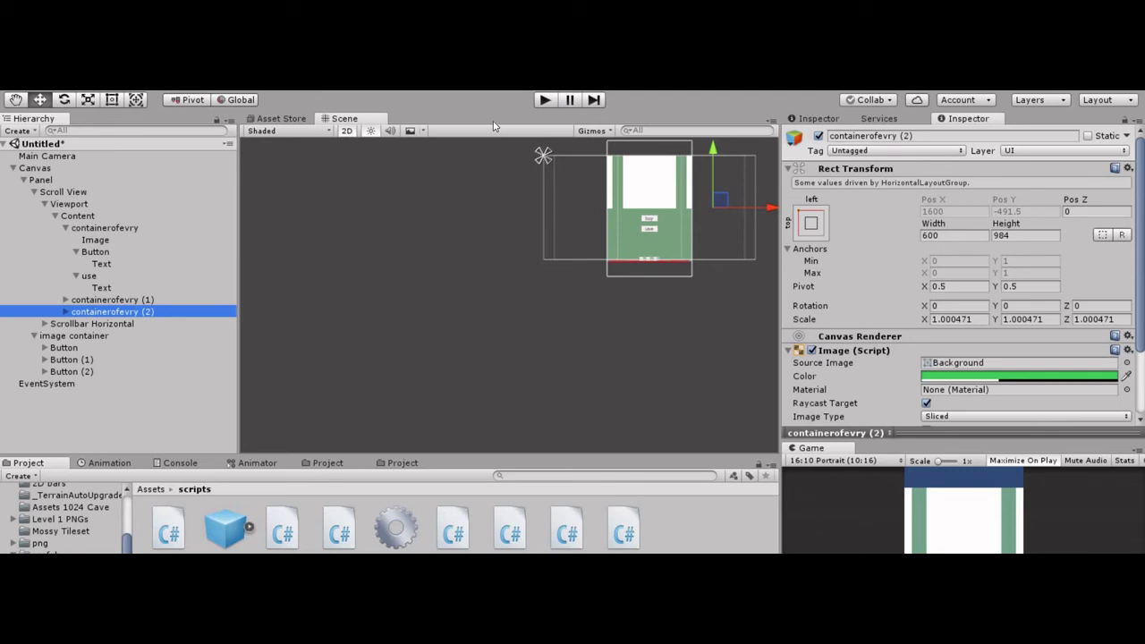
pyautogui.click(544, 100)
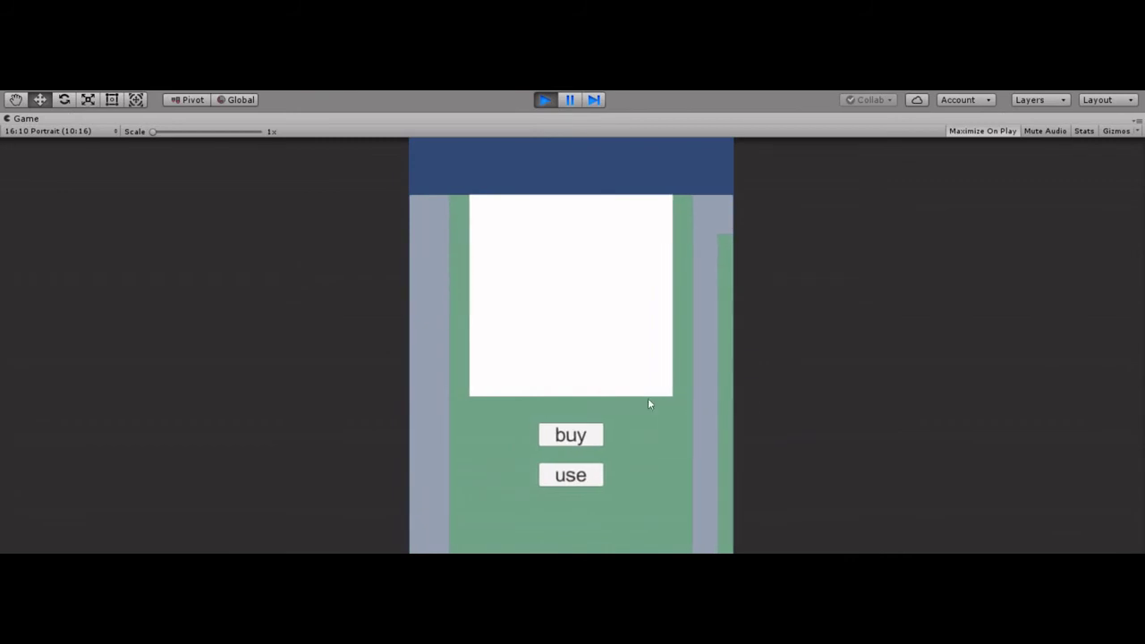
# Swipe the shop panels left and right in the Game view, then exit Play mode
pyautogui.moveTo(666, 402); pyautogui.dragTo(272, 402)
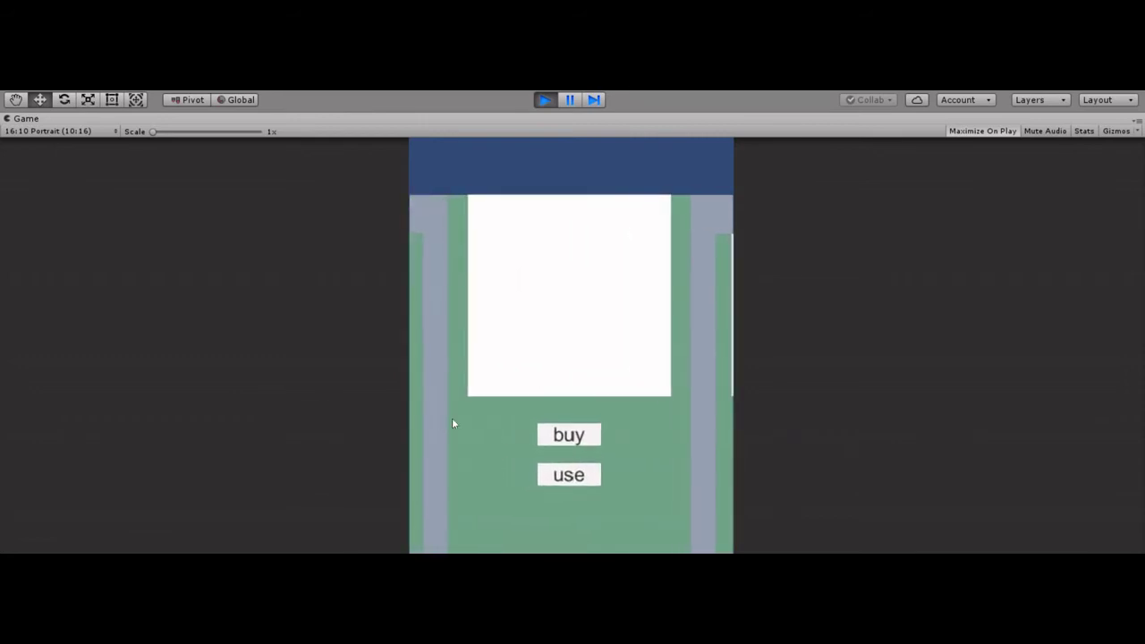
pyautogui.moveTo(642, 430); pyautogui.dragTo(439, 435)
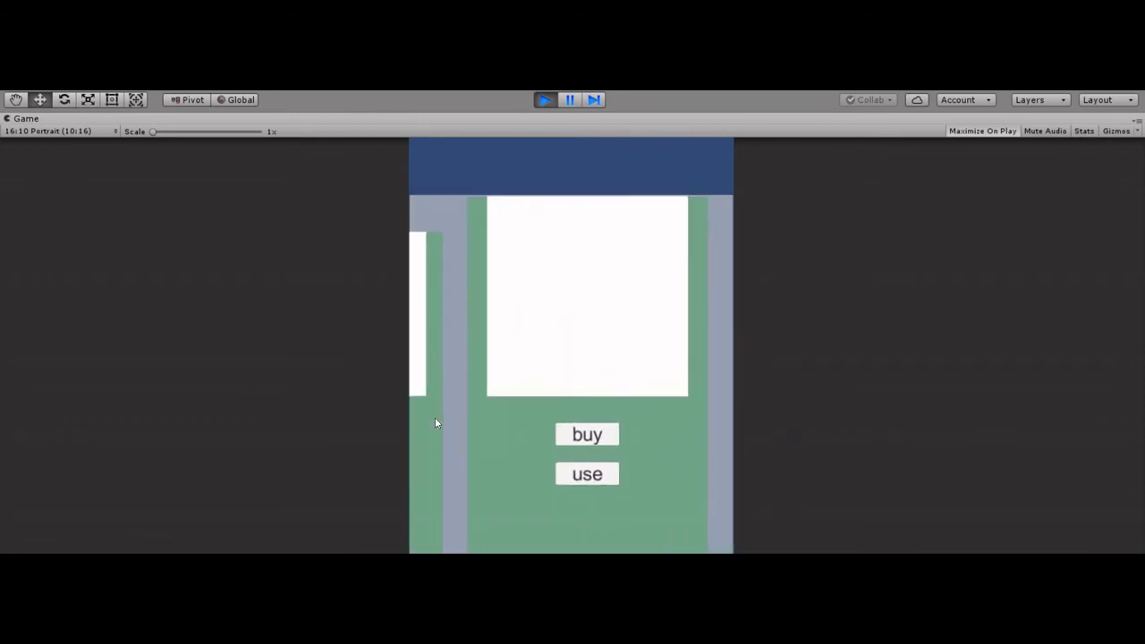
pyautogui.moveTo(608, 420); pyautogui.dragTo(772, 447)
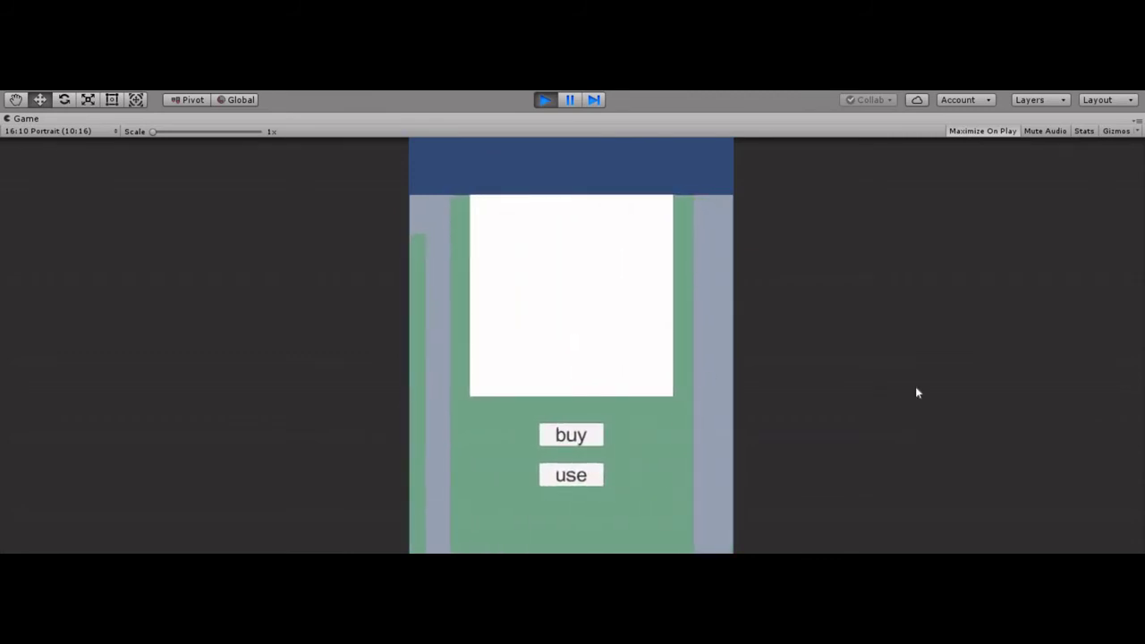
pyautogui.click(546, 100)
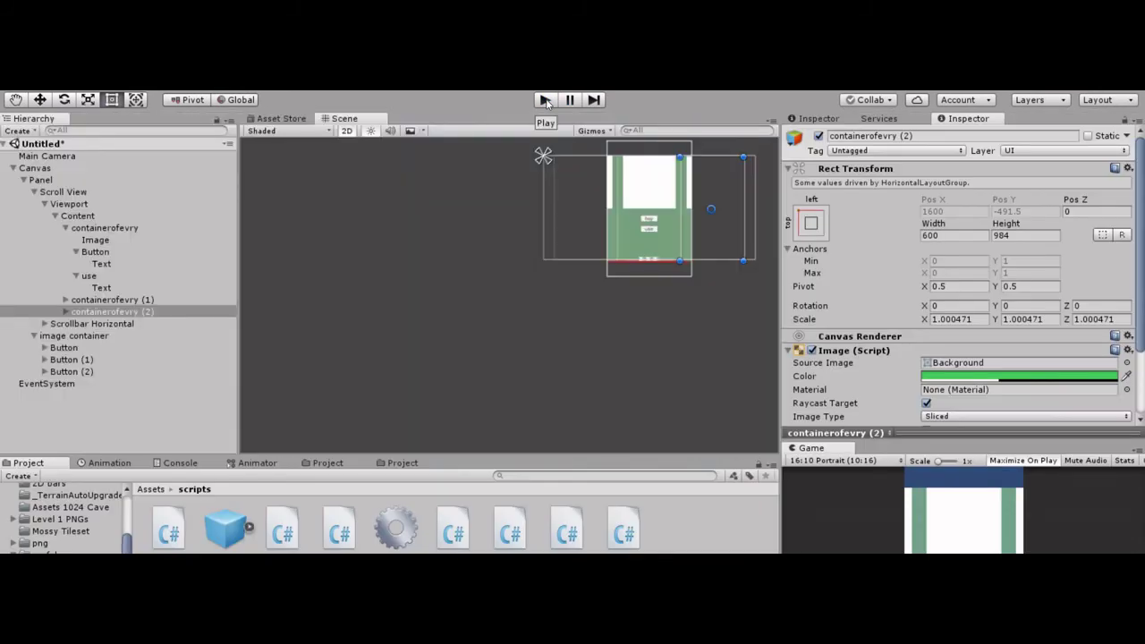
# Open Content's Swipe (Script) for editing via its component gear menu
pyautogui.click(90, 217)
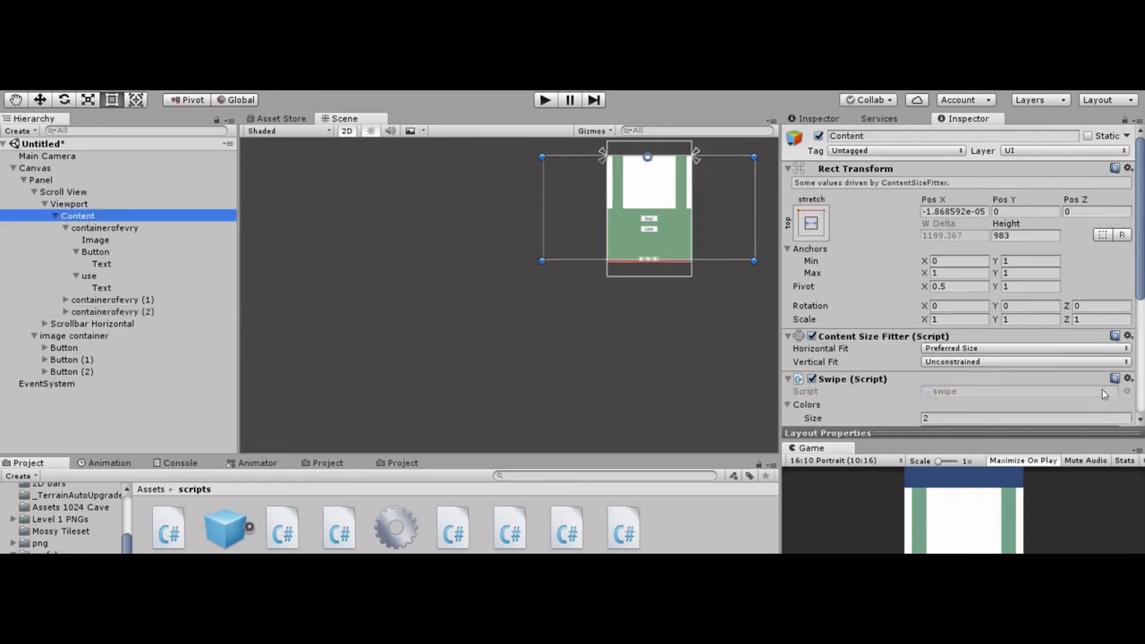
pyautogui.moveTo(1138, 285); pyautogui.dragTo(1138, 378)
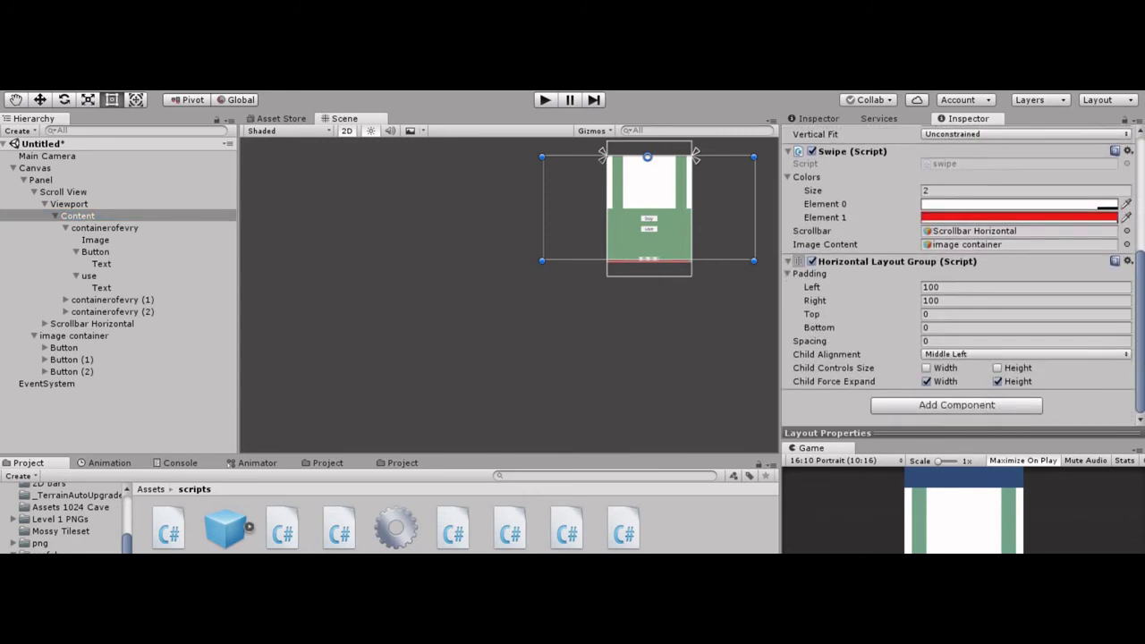
pyautogui.click(1128, 152)
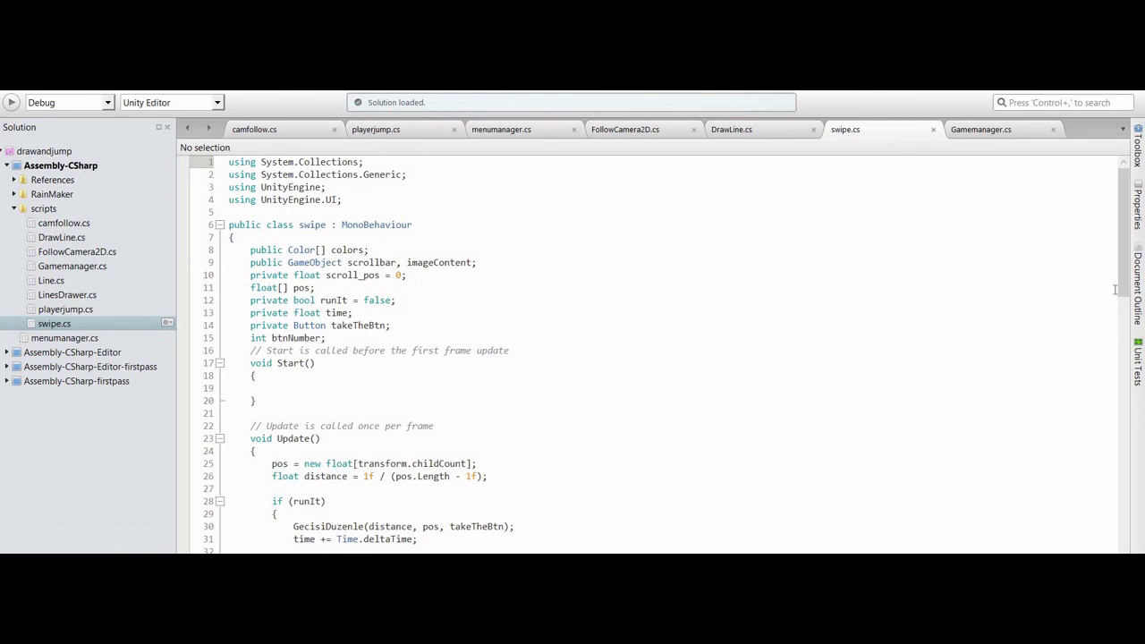
# Scroll through swipe.cs down to WhichBtnClicked, then return to the Unity editor
pyautogui.moveTo(1126, 285); pyautogui.dragTo(1144, 582)
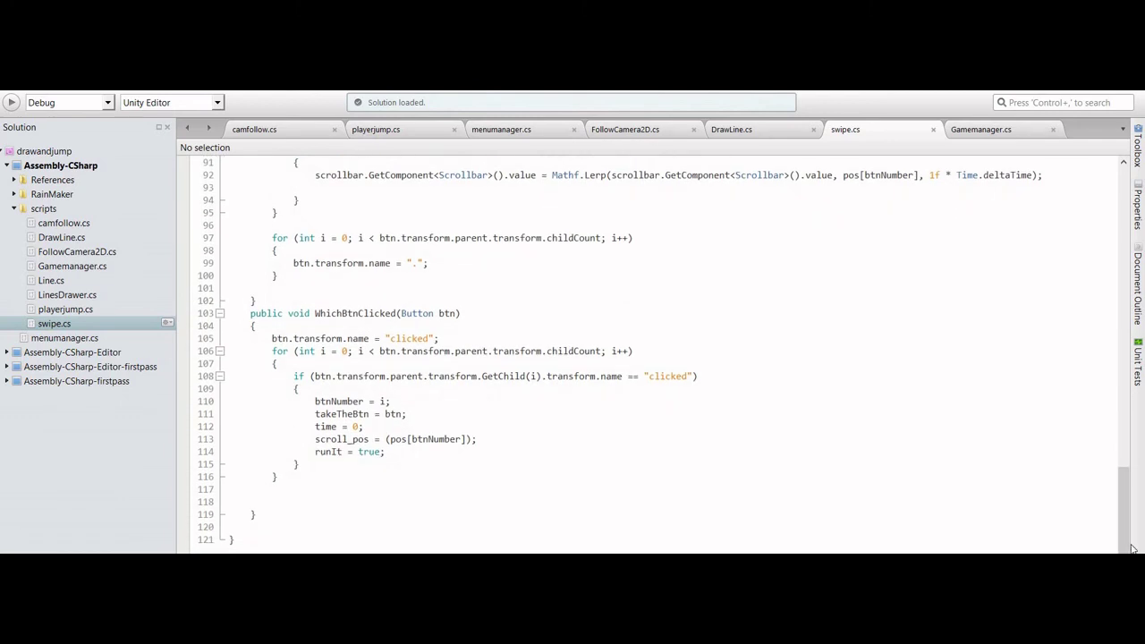
pyautogui.scroll(-3, 1131, 547)
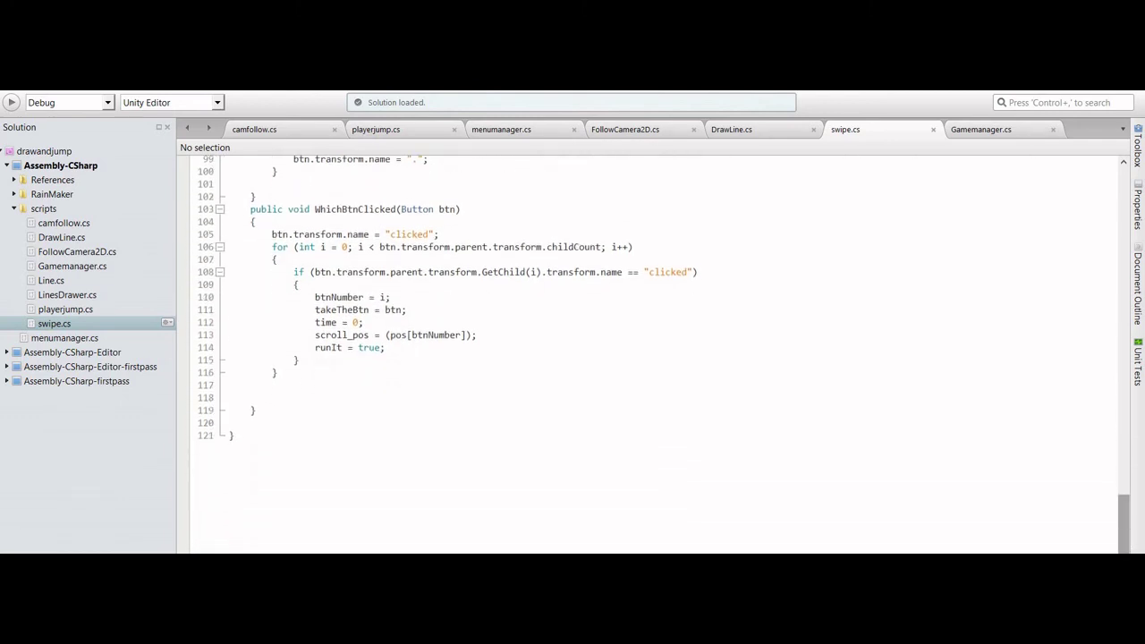
pyautogui.scroll(-1, 649, 354)
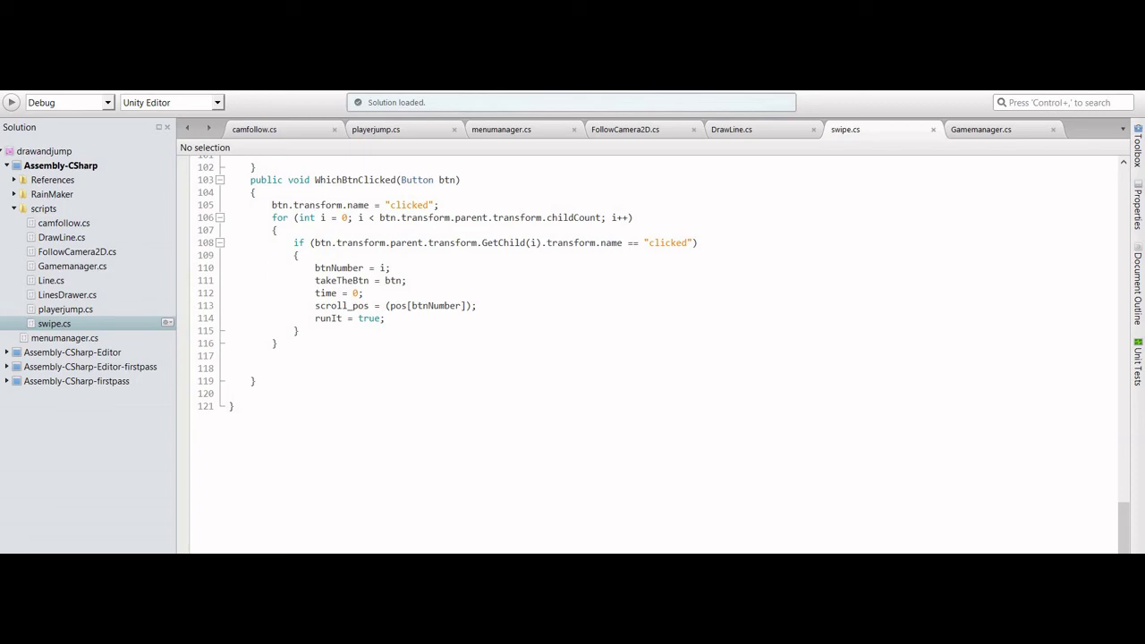
pyautogui.hotkey('alt', 'Tab')
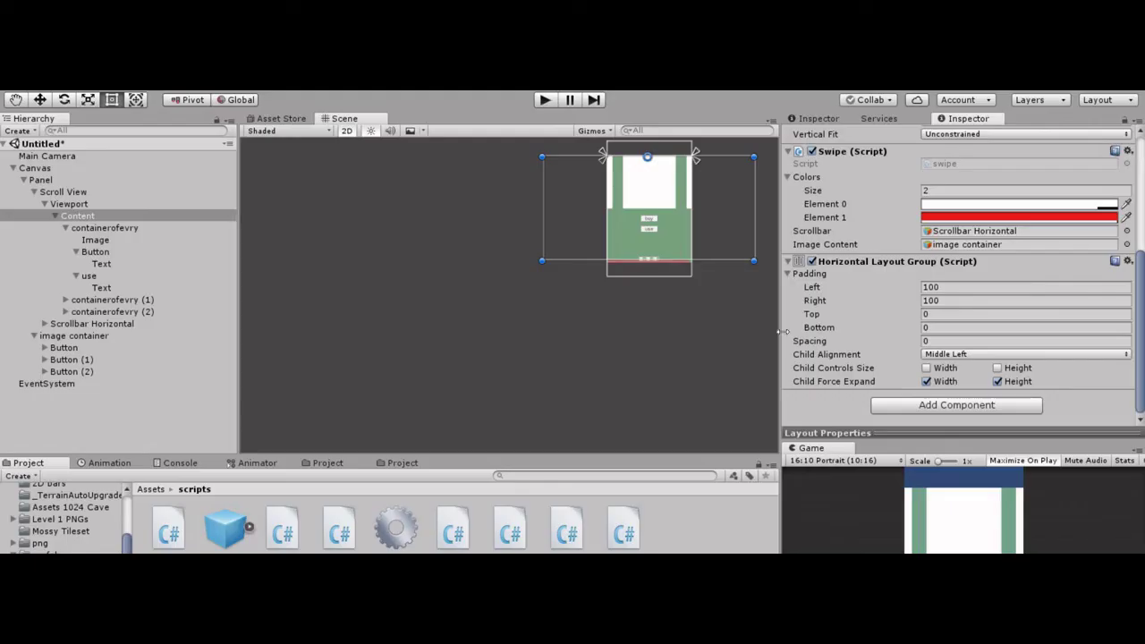
pyautogui.click(108, 228)
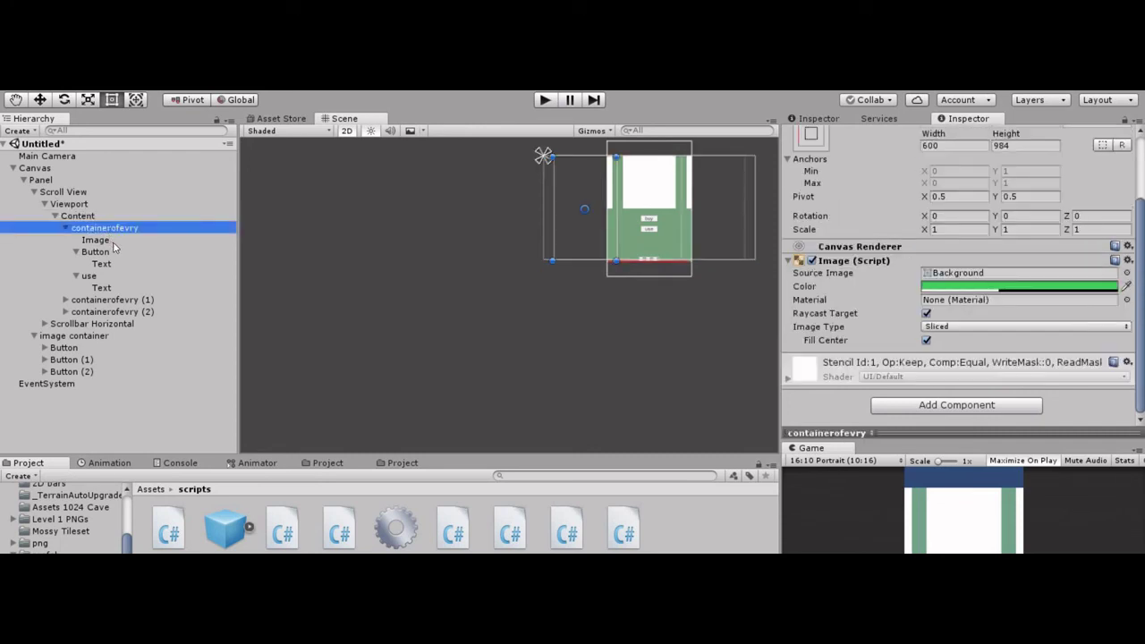
pyautogui.click(88, 217)
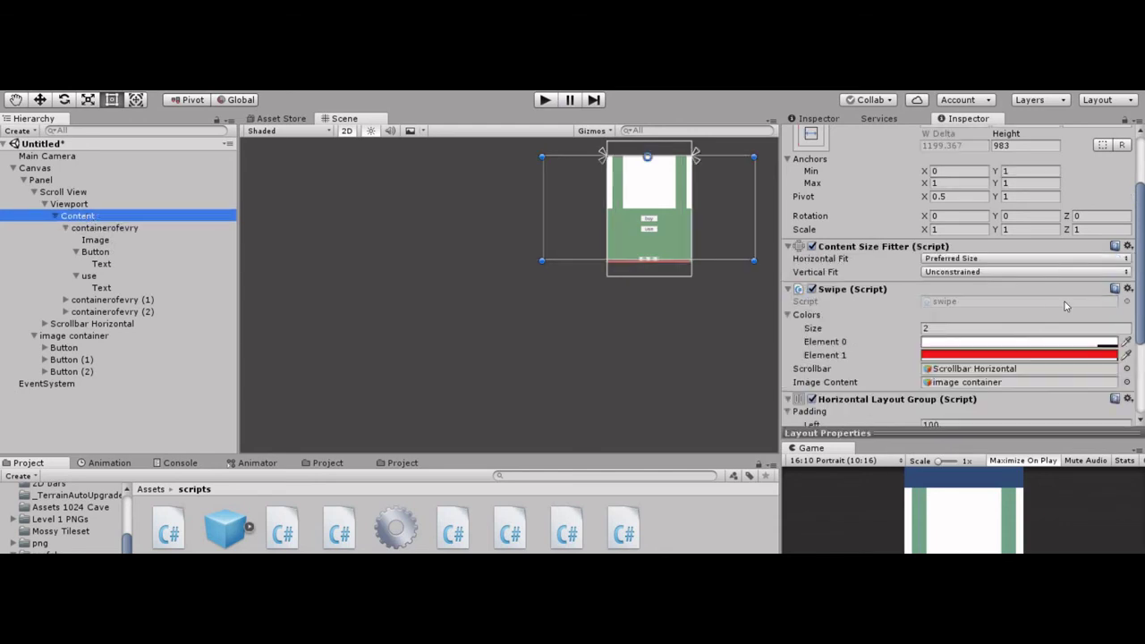
pyautogui.moveTo(1141, 303); pyautogui.dragTo(1141, 367)
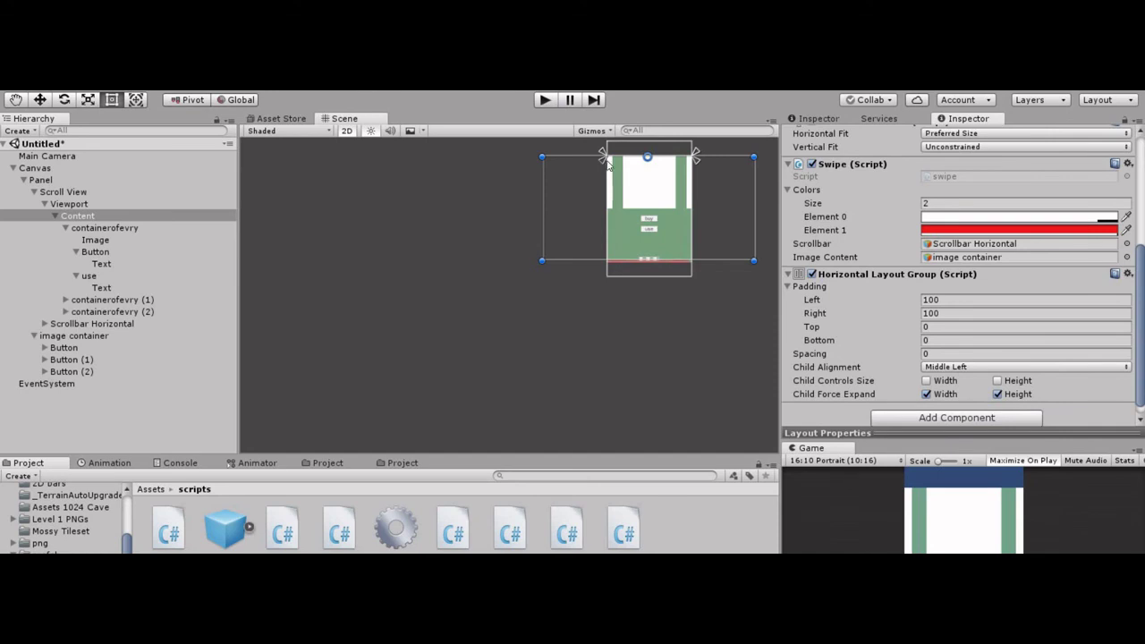
pyautogui.click(543, 101)
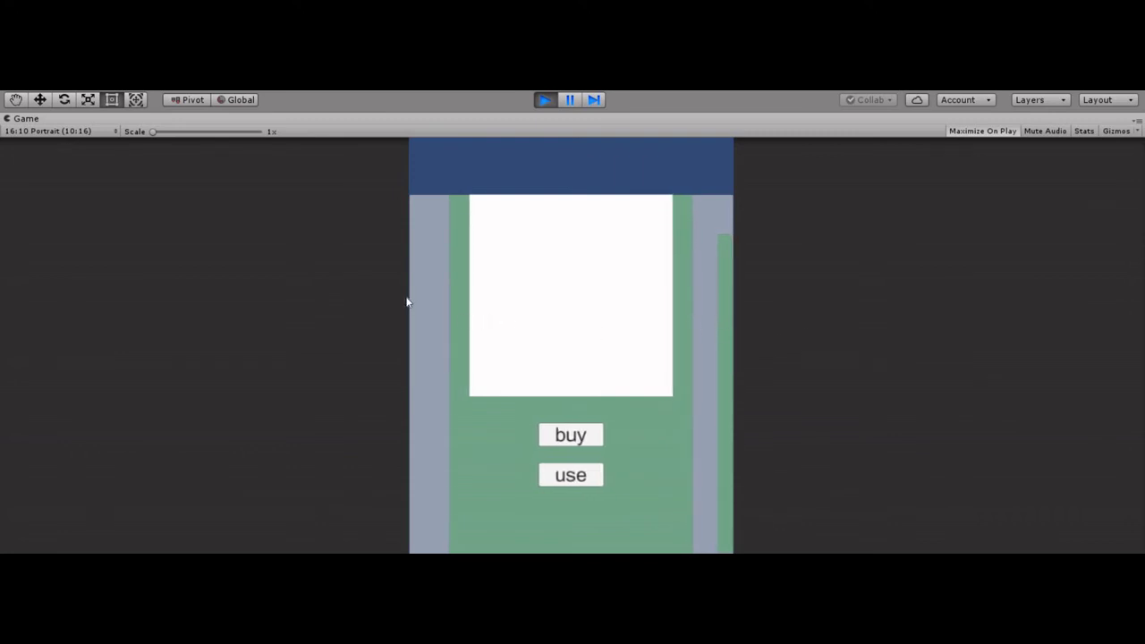
pyautogui.moveTo(573, 320); pyautogui.dragTo(641, 335)
pyautogui.moveTo(593, 396); pyautogui.dragTo(552, 391)
pyautogui.click(545, 100)
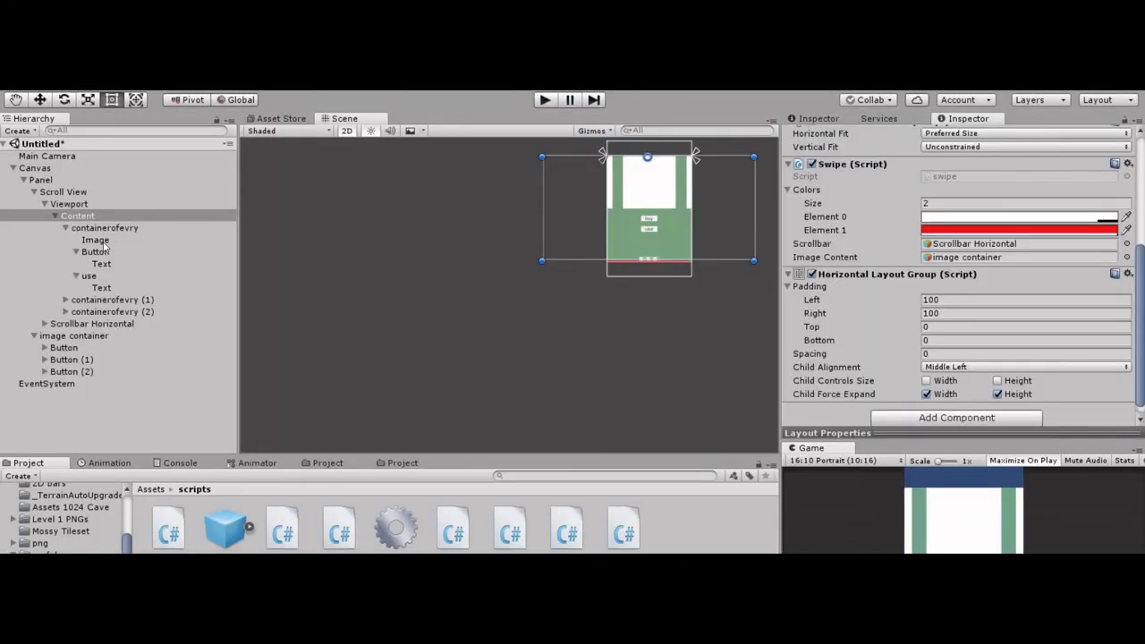
# Set the first panel's Image Source Image to the Ball sprite
pyautogui.click(97, 240)
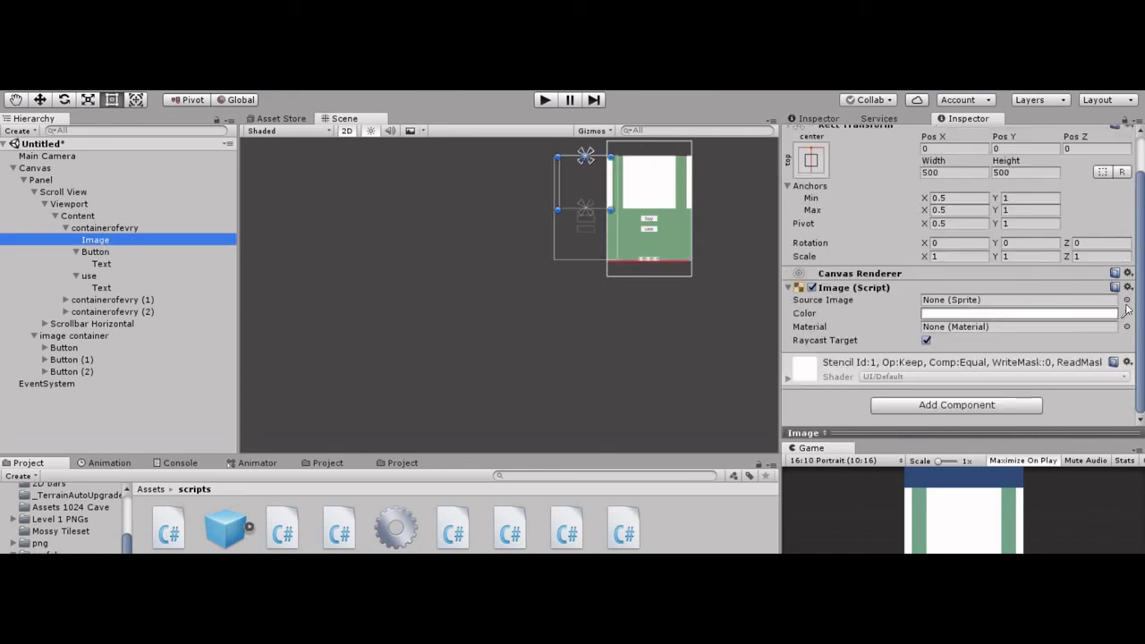
pyautogui.click(1128, 300)
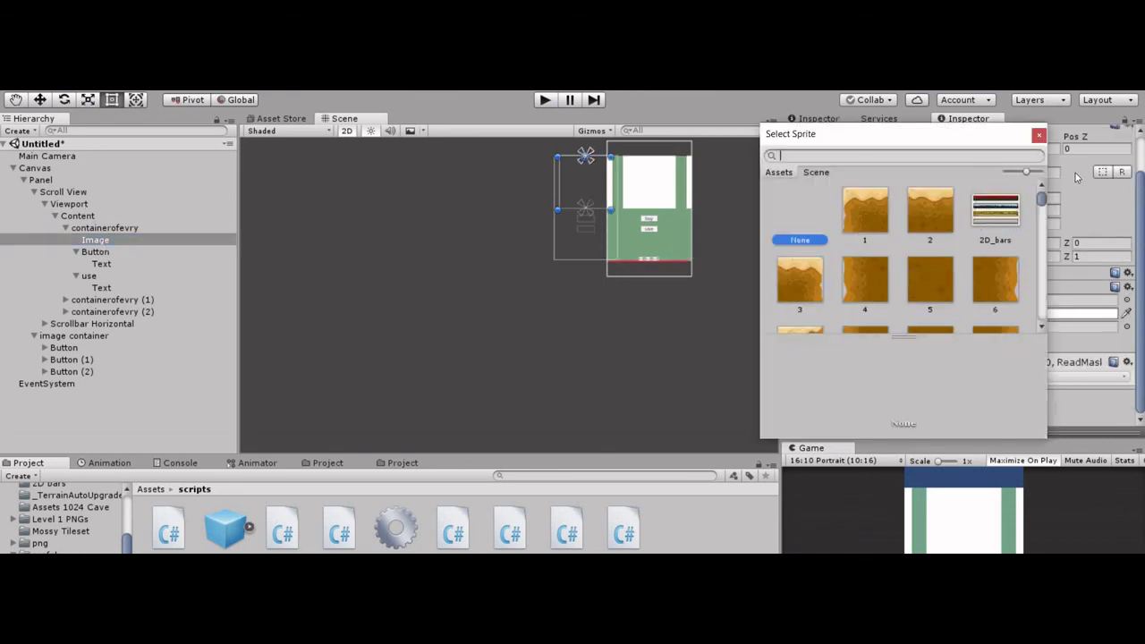
pyautogui.write('ball')
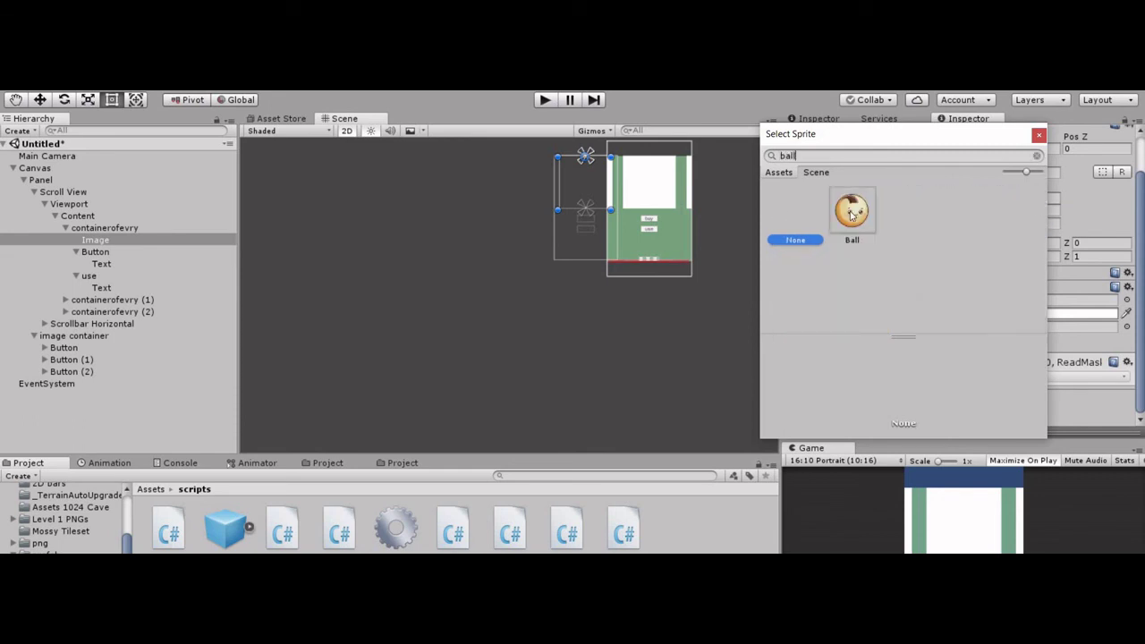
pyautogui.doubleClick(852, 213)
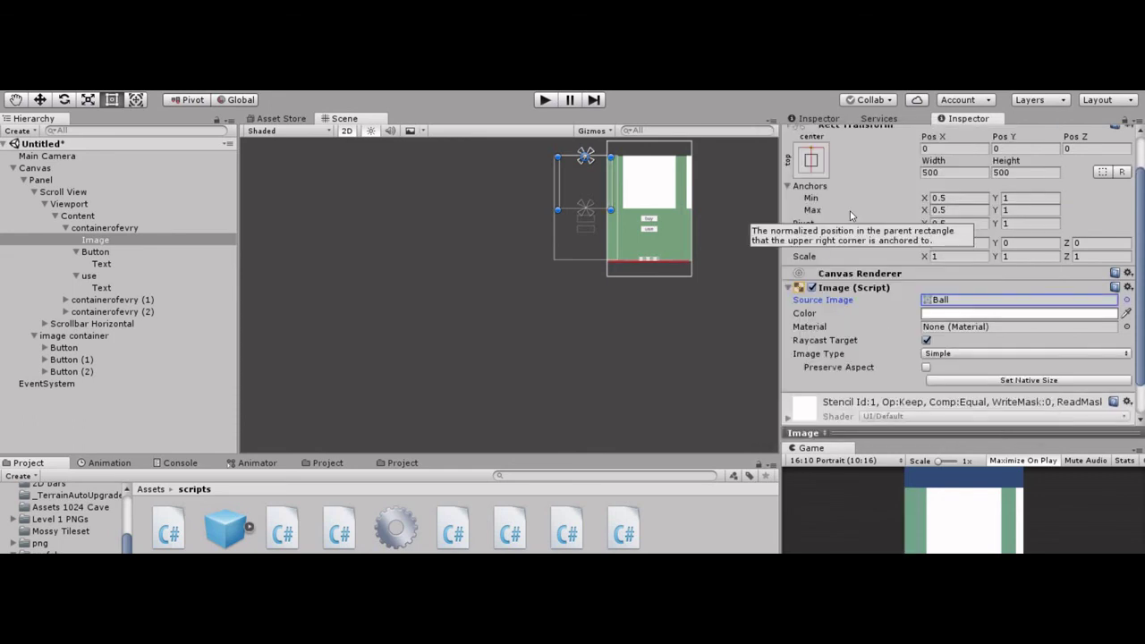
# Set containerofevry (1)'s Image sprite to jumpbtn5 and start the game
pyautogui.click(65, 300)
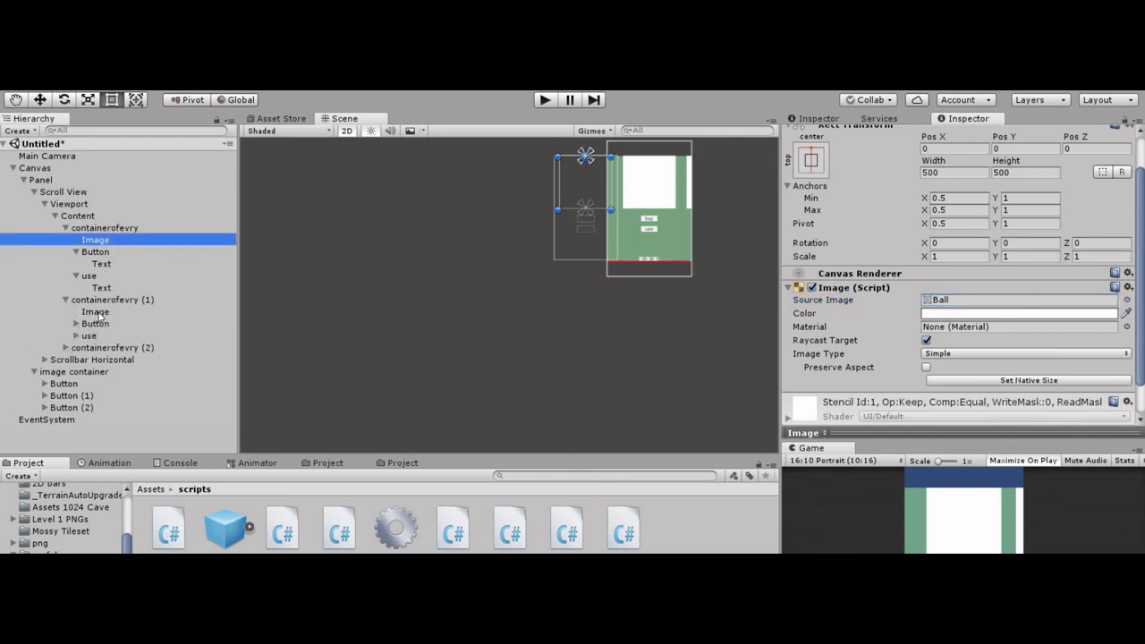
pyautogui.click(95, 311)
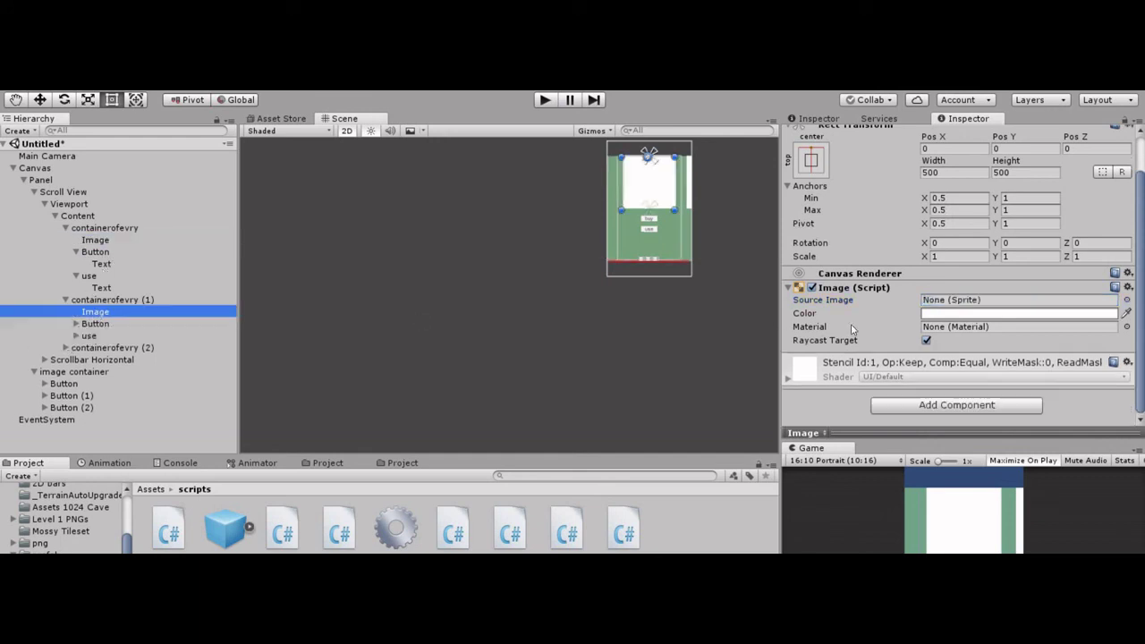
pyautogui.click(1126, 300)
pyautogui.write('jum')
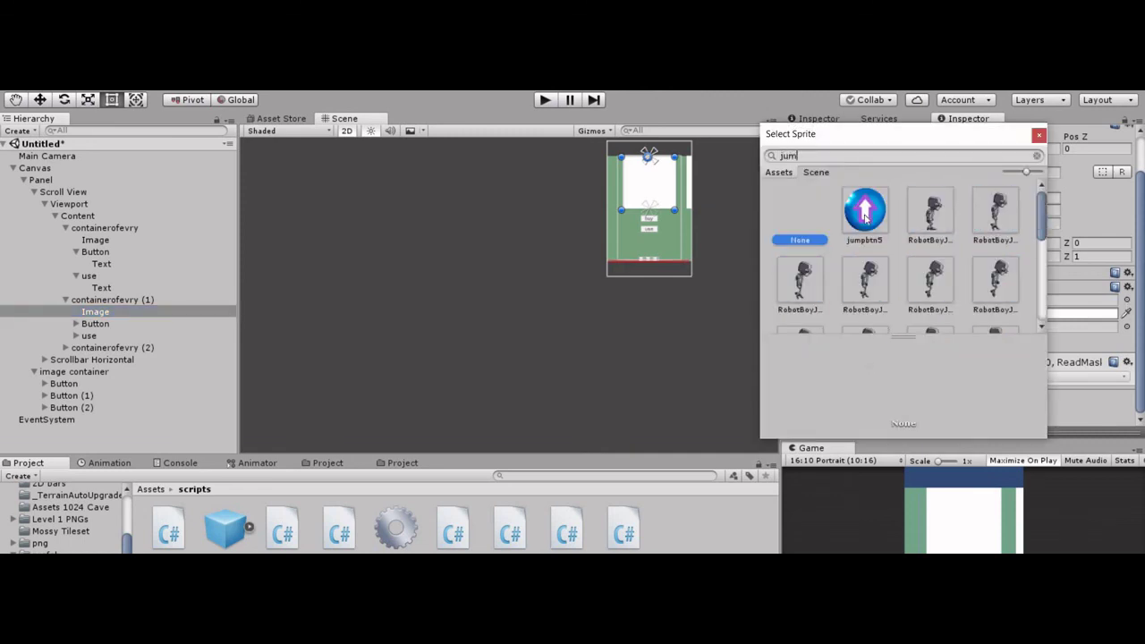
pyautogui.doubleClick(864, 211)
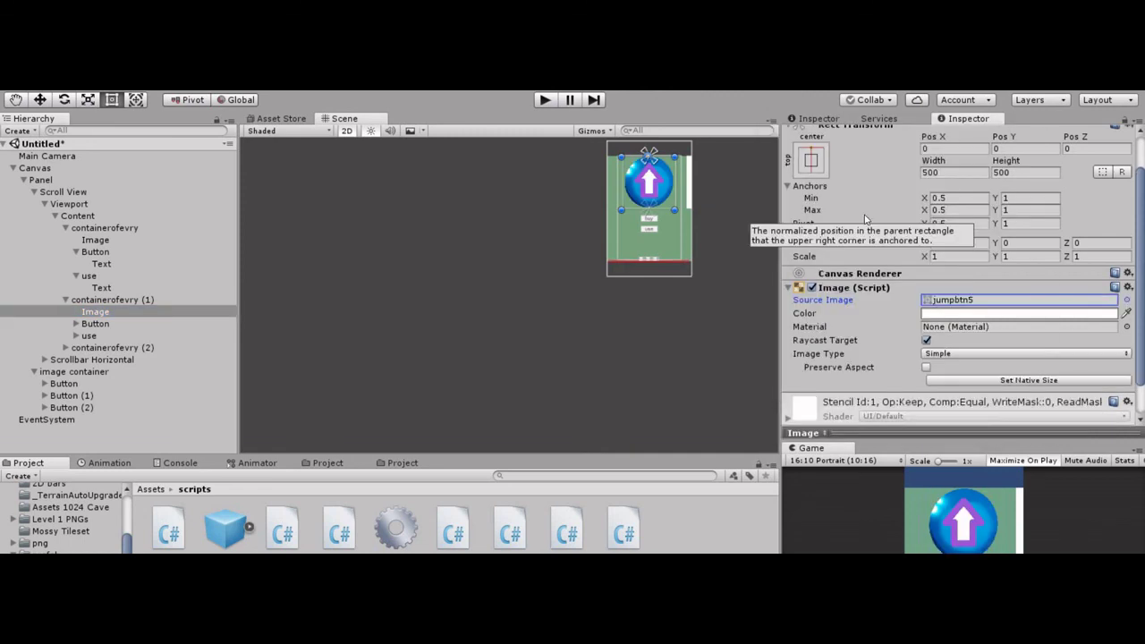
pyautogui.click(545, 100)
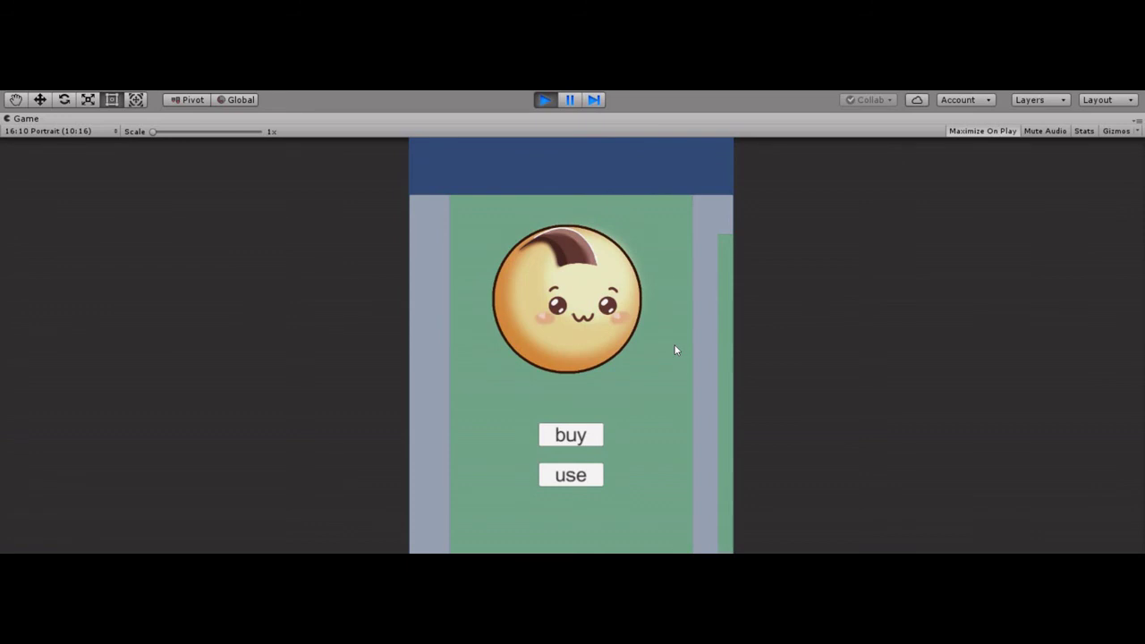
# Test the buy and use buttons on the Ball panel
pyautogui.click(593, 435)
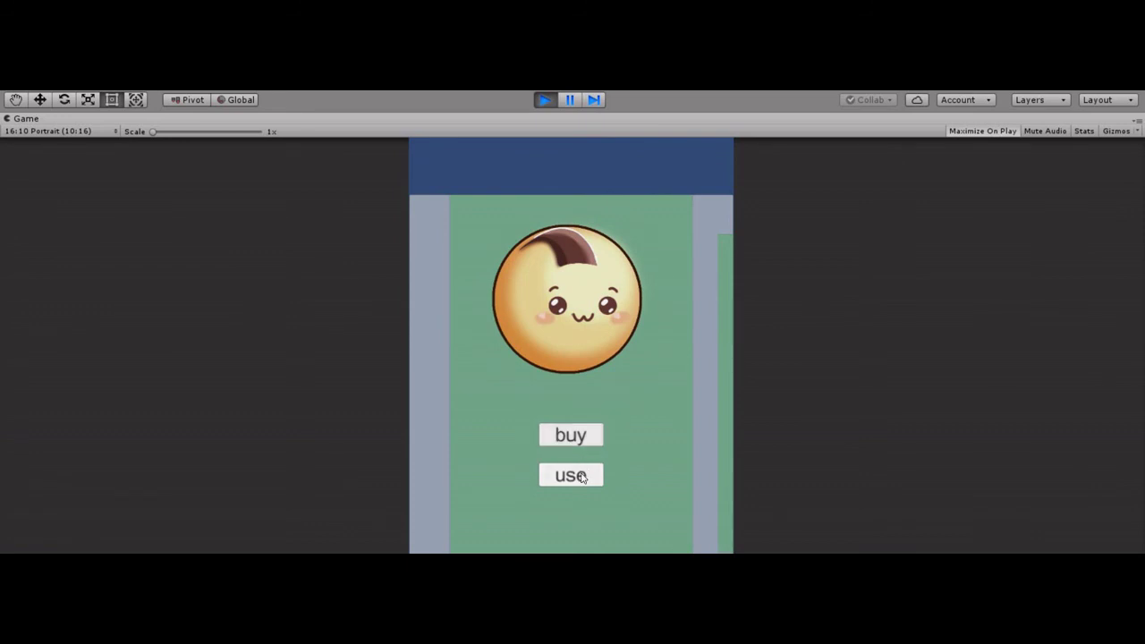
pyautogui.click(583, 478)
pyautogui.click(587, 439)
# Swipe on to the jump and blank panels, then open the phone build's shop
pyautogui.moveTo(638, 402); pyautogui.dragTo(452, 381)
pyautogui.moveTo(542, 391); pyautogui.dragTo(454, 394)
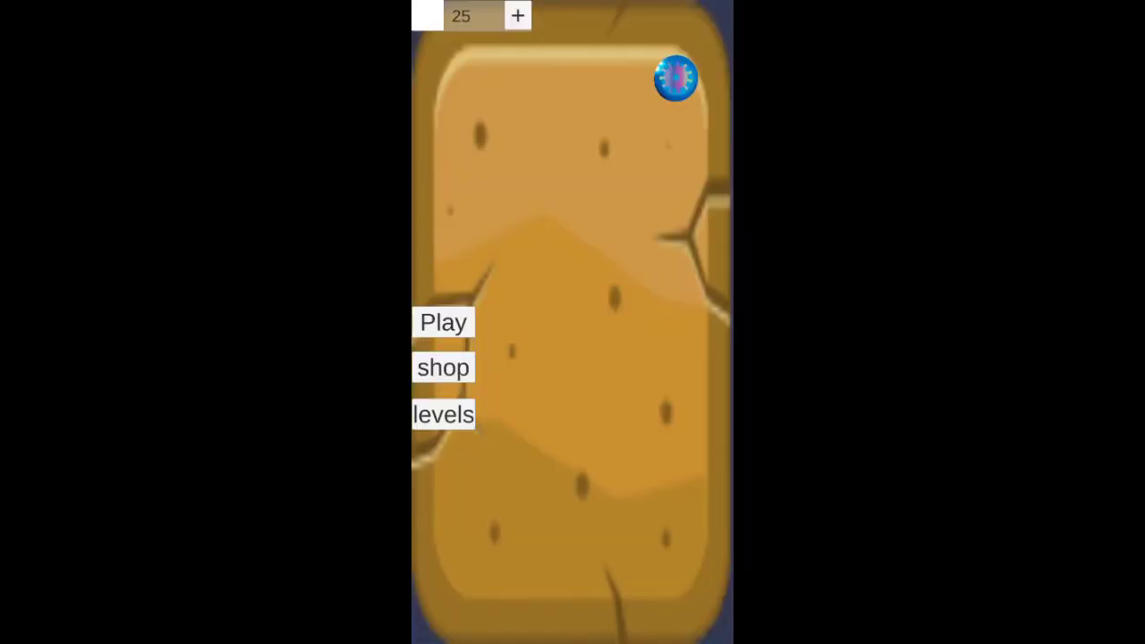
pyautogui.click(444, 367)
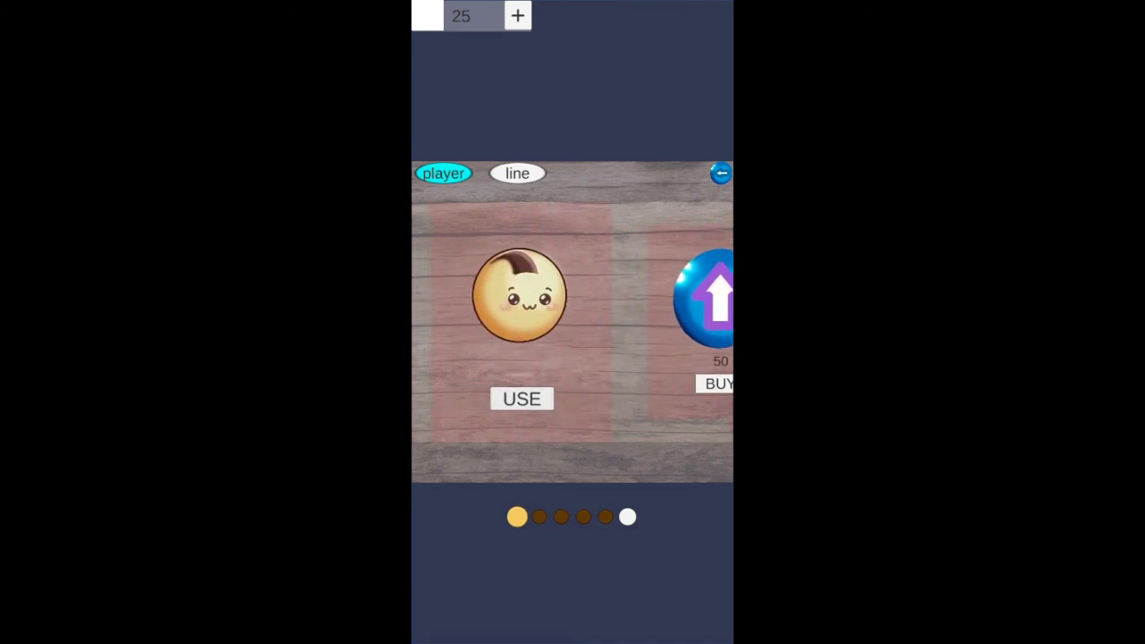
# Leave the phone shop to the main menu and start a level
pyautogui.click(721, 173)
pyautogui.click(444, 322)
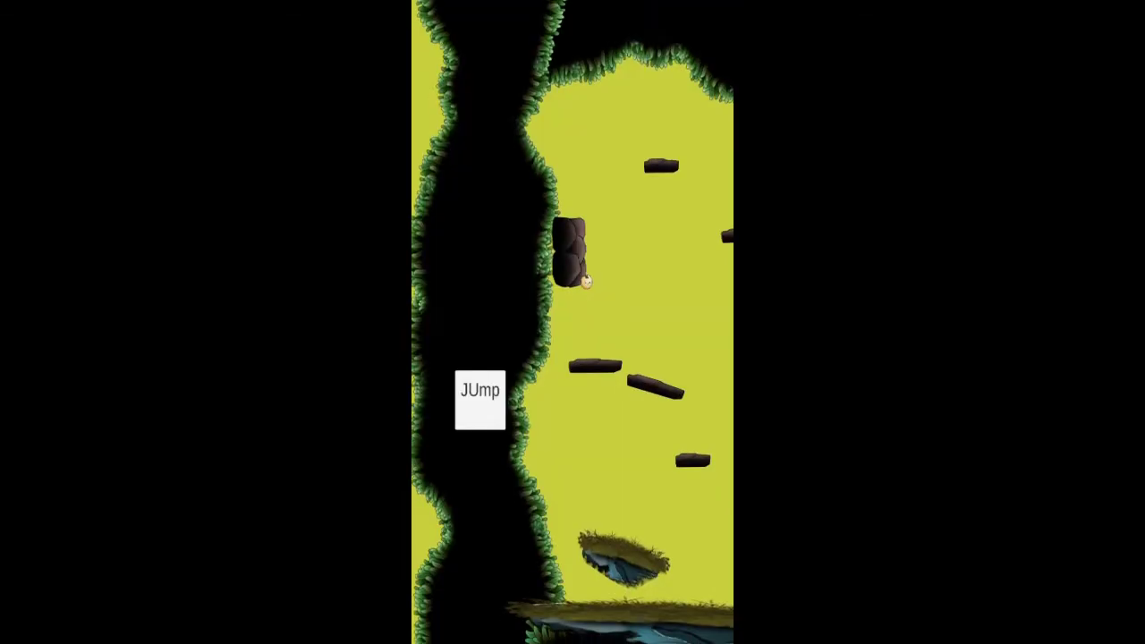